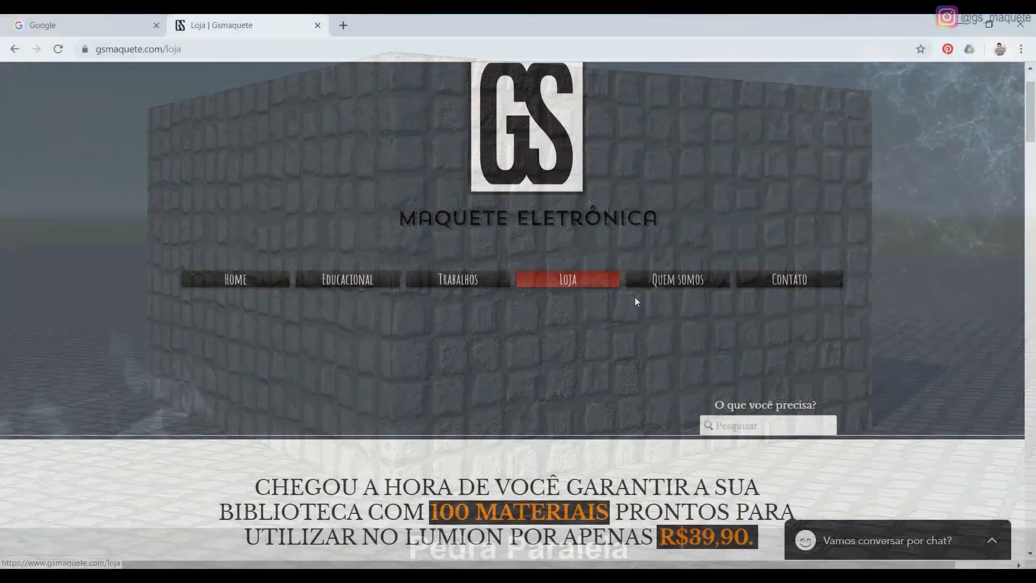
- Look through the gsmaquete.com store page for the Lumion materials library offer, its bonus materials and the guarantee
scroll(634, 297, "down", 6)
scroll(634, 297, "down", 3)
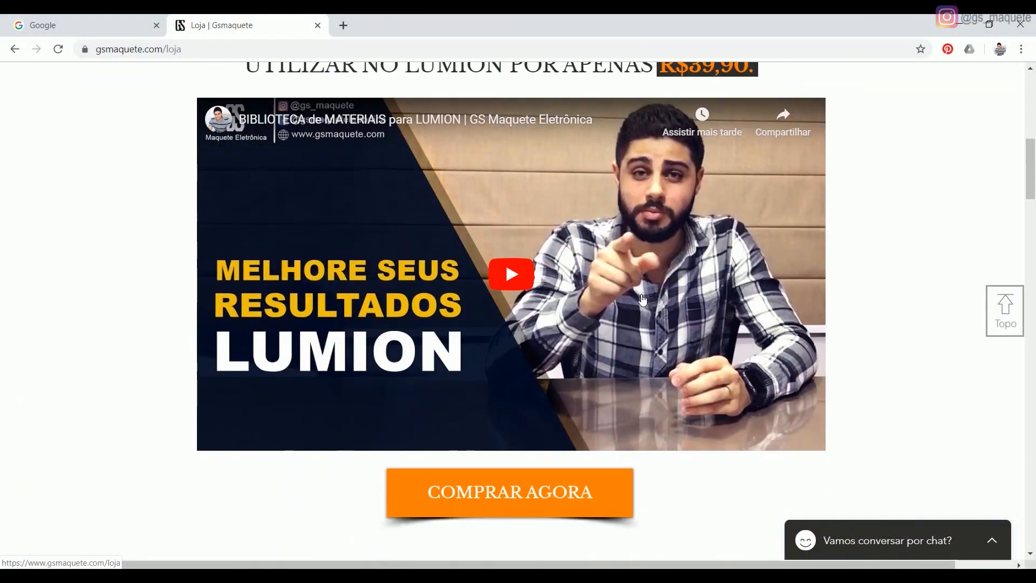
scroll(781, 210, "up", 3)
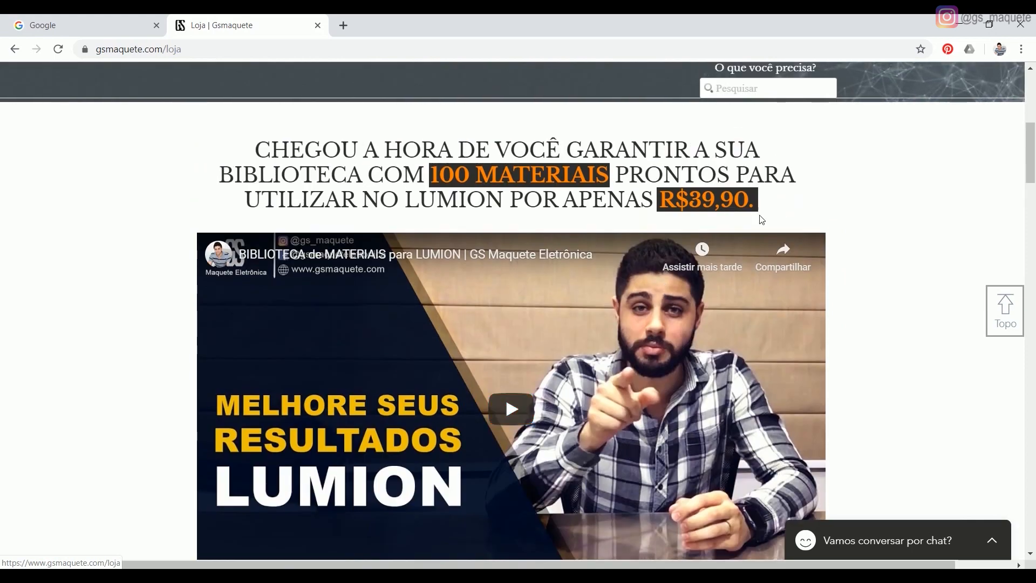
scroll(771, 213, "down", 15)
scroll(760, 220, "down", 13)
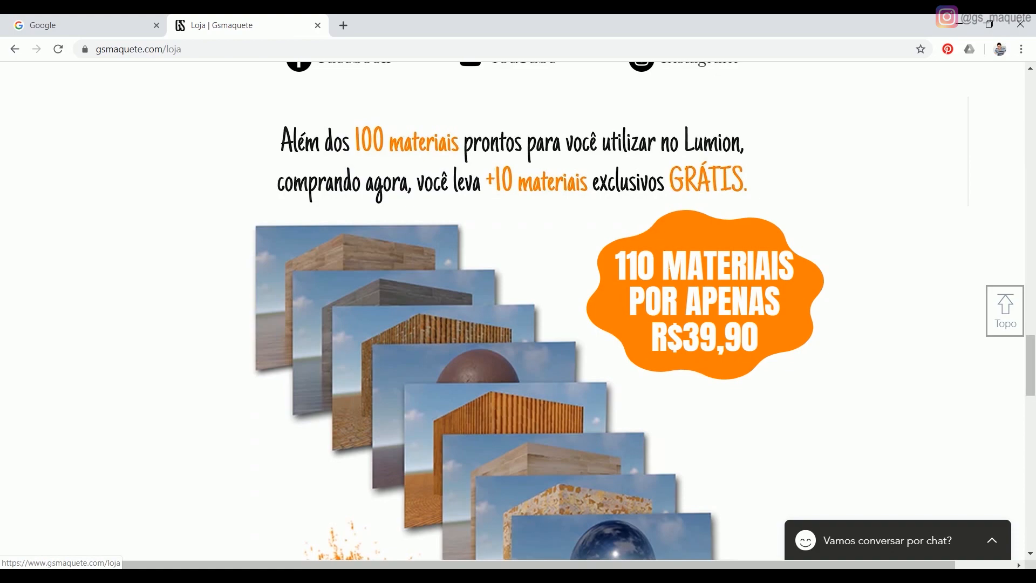
scroll(686, 307, "down", 9)
scroll(688, 308, "down", 7)
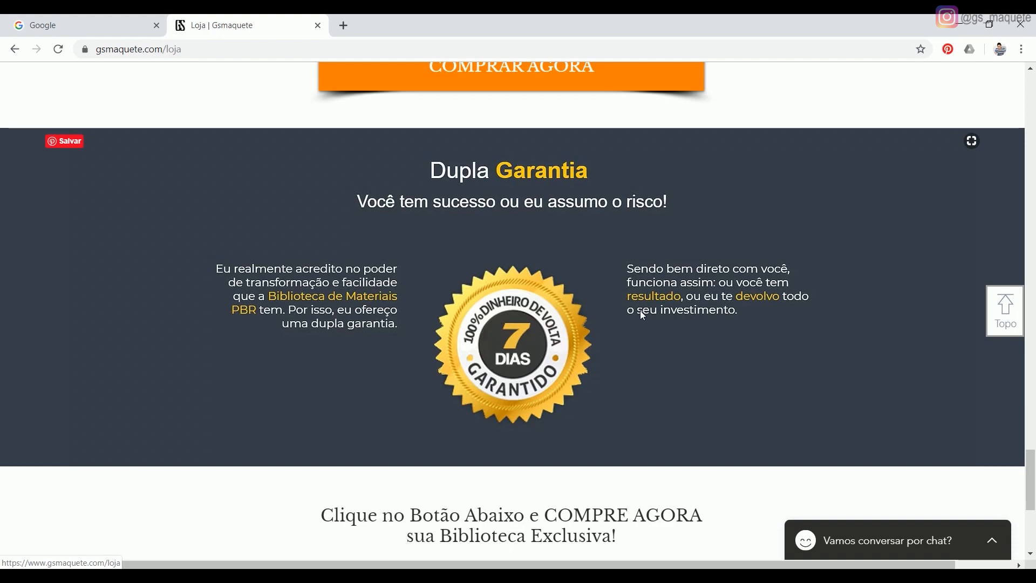
scroll(639, 313, "up", 15)
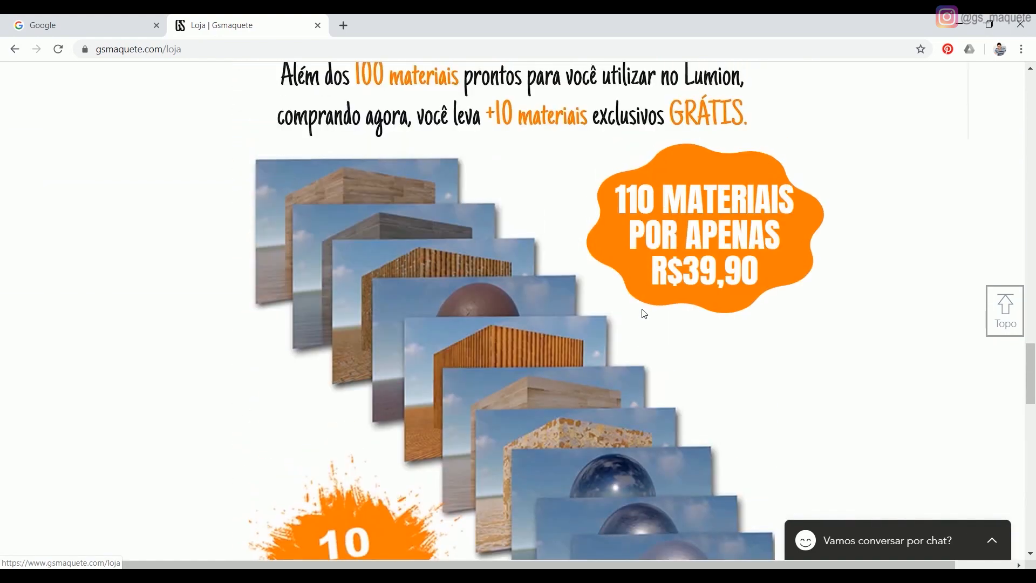
scroll(644, 313, "up", 4)
scroll(665, 322, "down", 10)
scroll(667, 326, "down", 1)
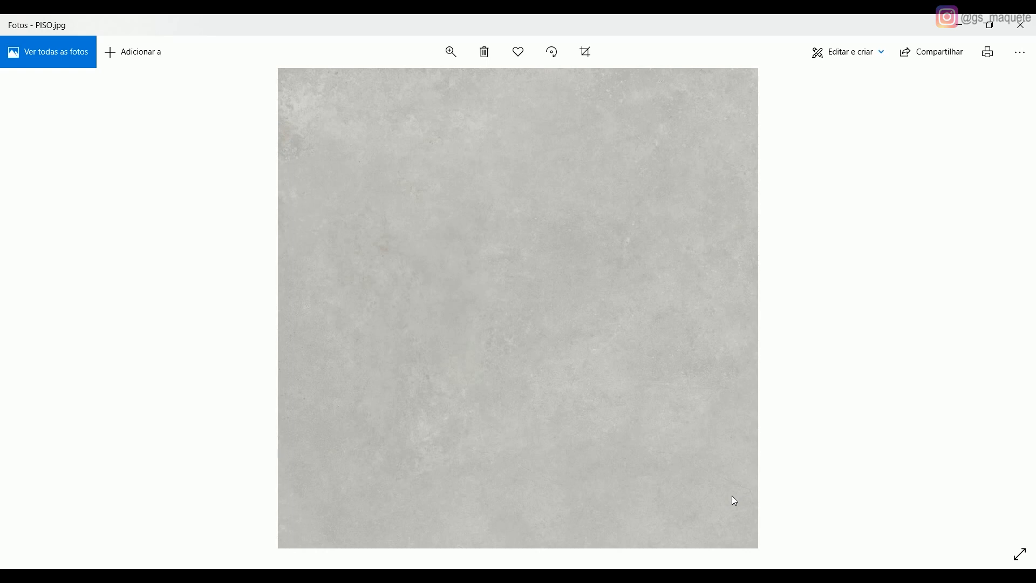
key("Left")
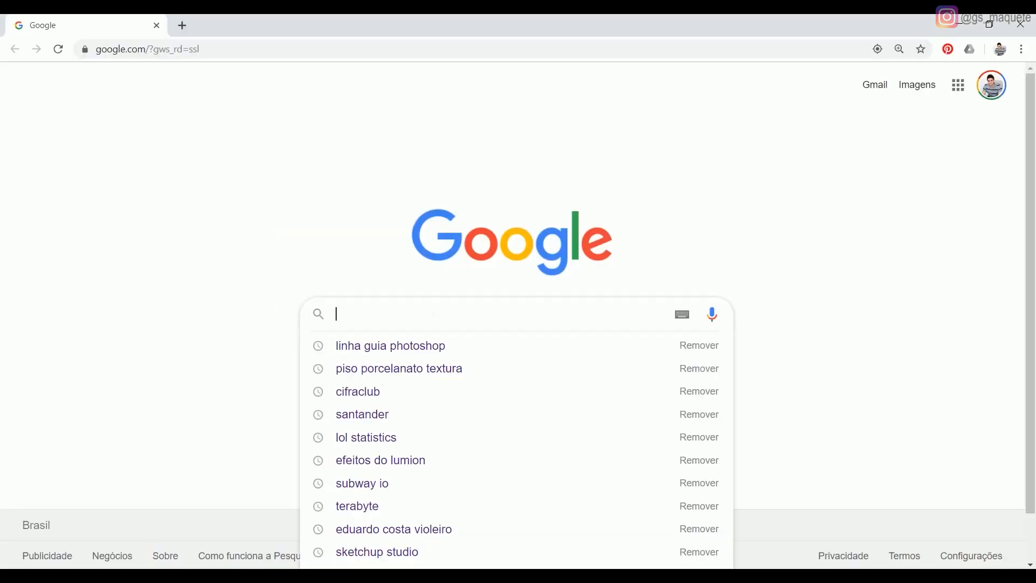
- Search Google for "Piso porcelanato textura"
left_click(807, 236)
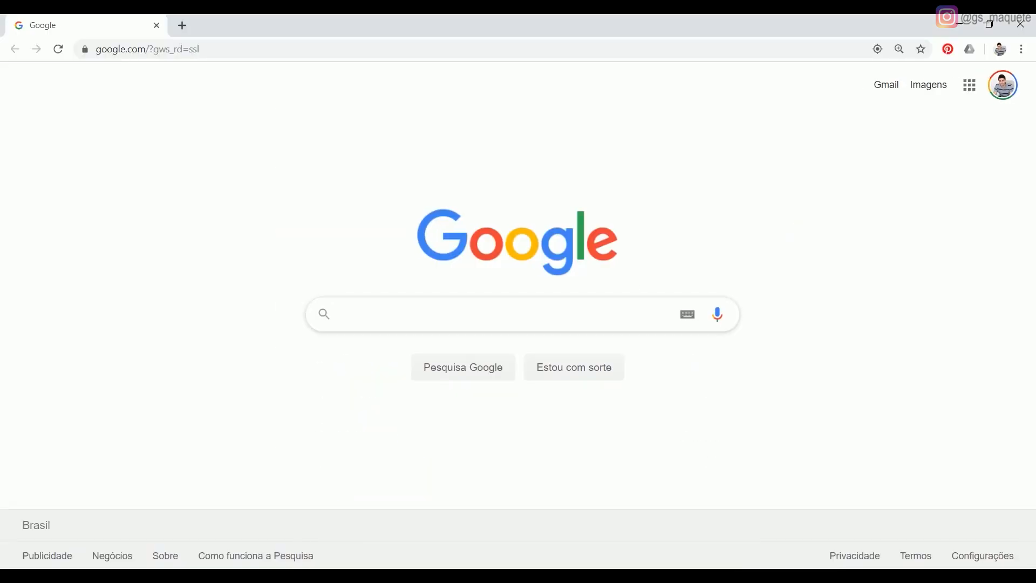
left_click(520, 321)
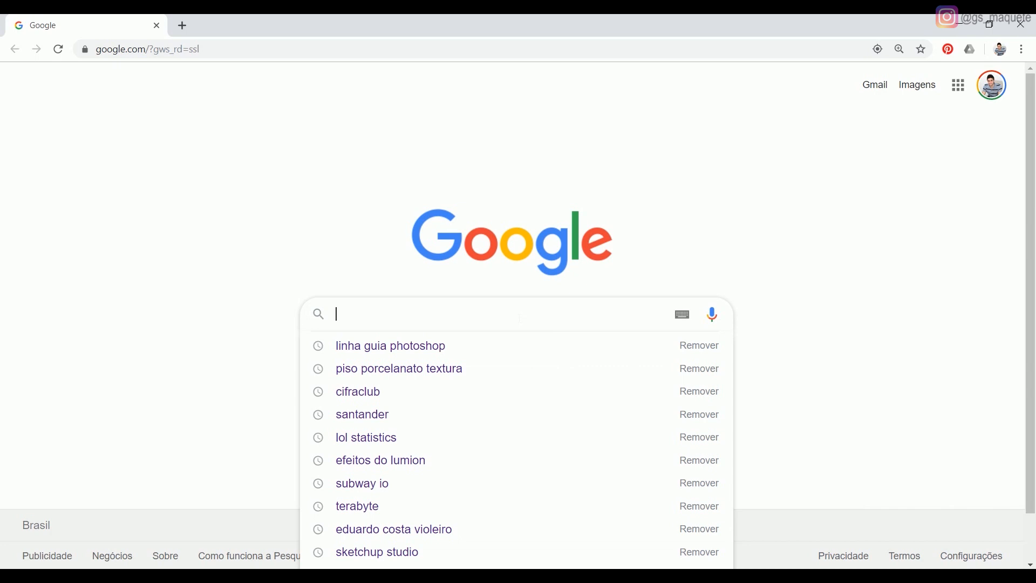
type("Piso porcelanat")
key("BackSpace")
key("BackSpace")
key("BackSpace")
key("BackSpace")
key("BackSpace")
key("BackSpace")
type("elanato textur")
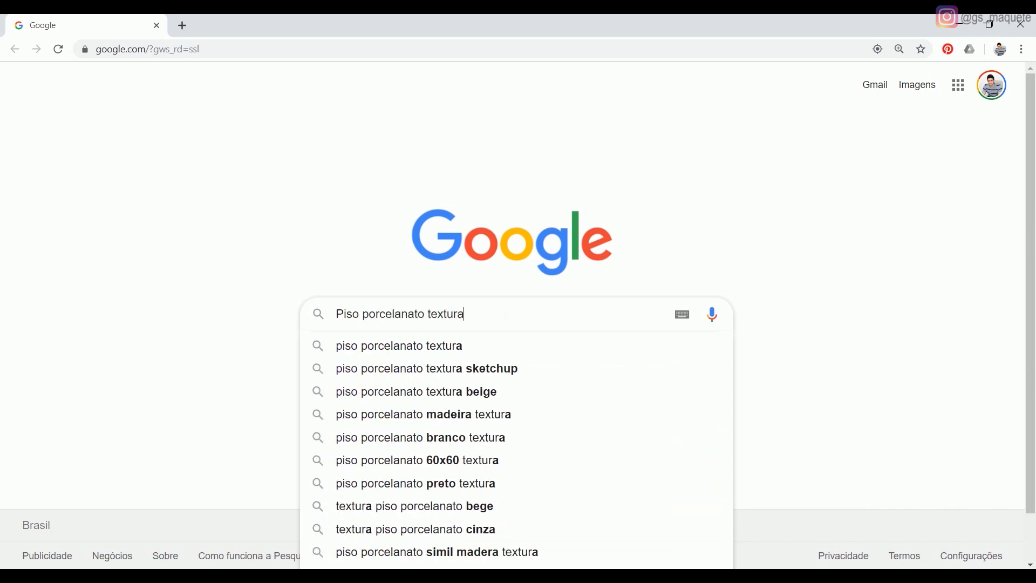
type("a")
key("Return")
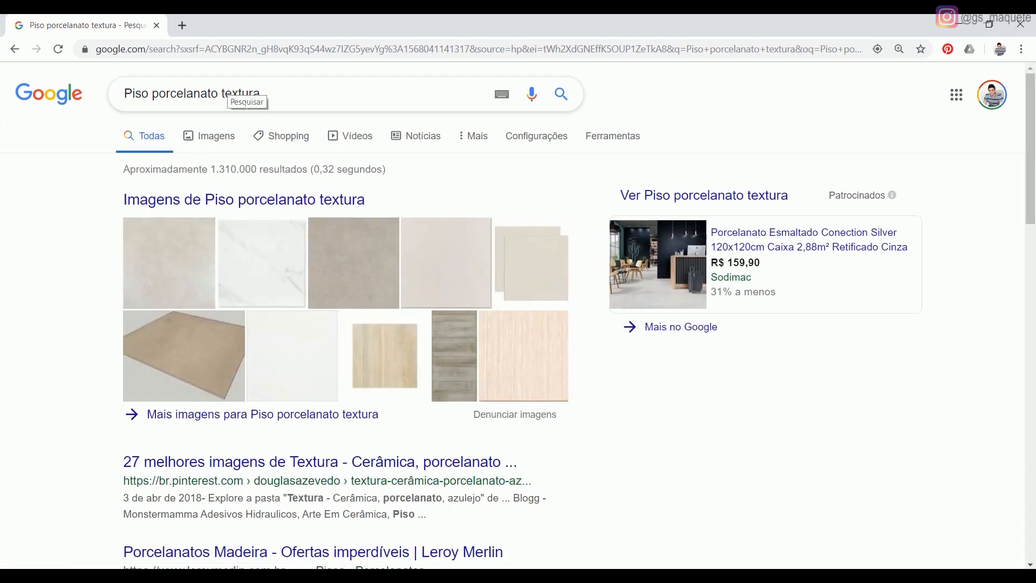
- Show the image results, restrict them to large sizes, and browse the porcelain floor textures
left_click(227, 144)
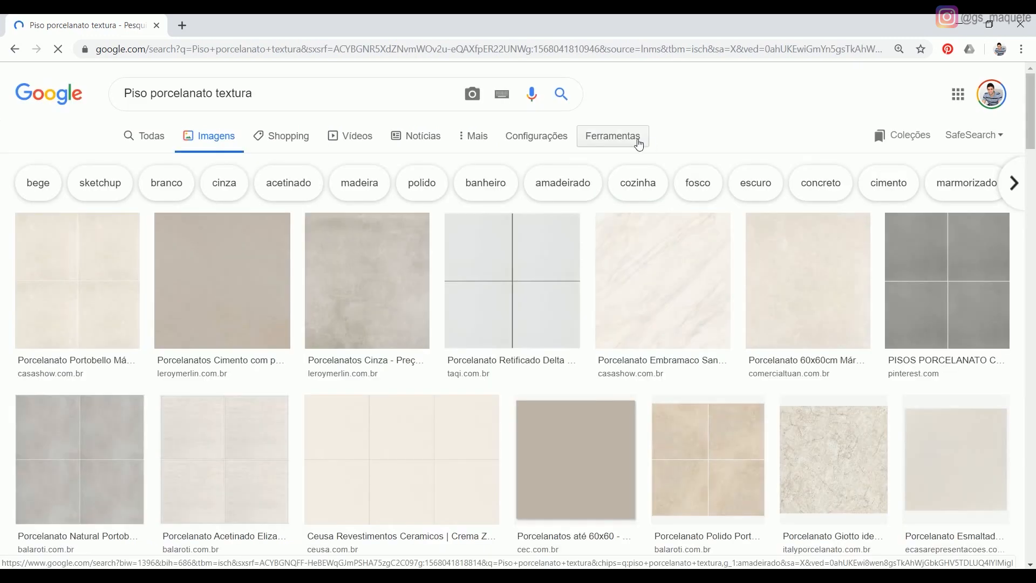
left_click(635, 145)
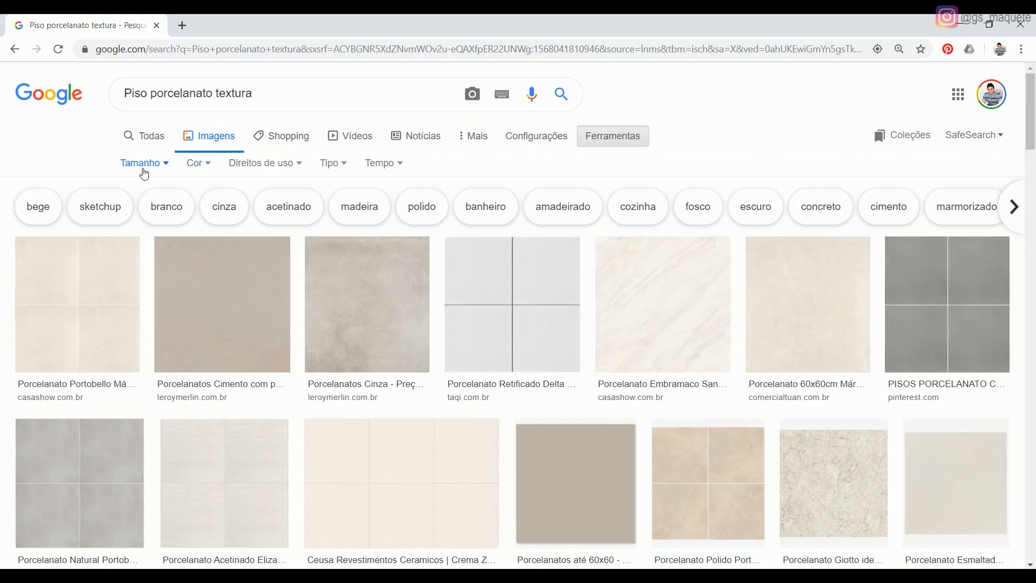
left_click(145, 165)
left_click(141, 206)
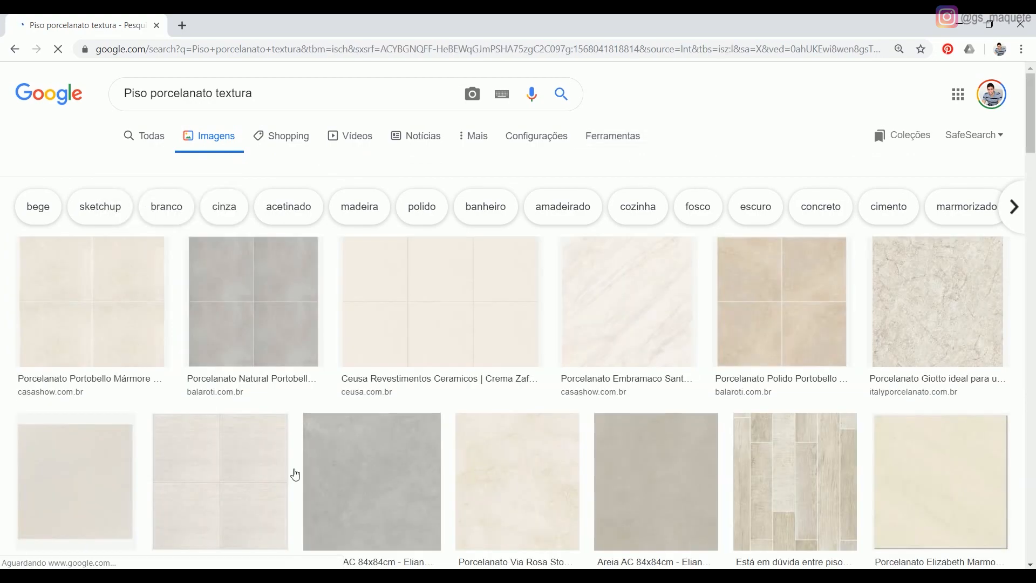
scroll(421, 342, "down", 6)
scroll(492, 271, "down", 8)
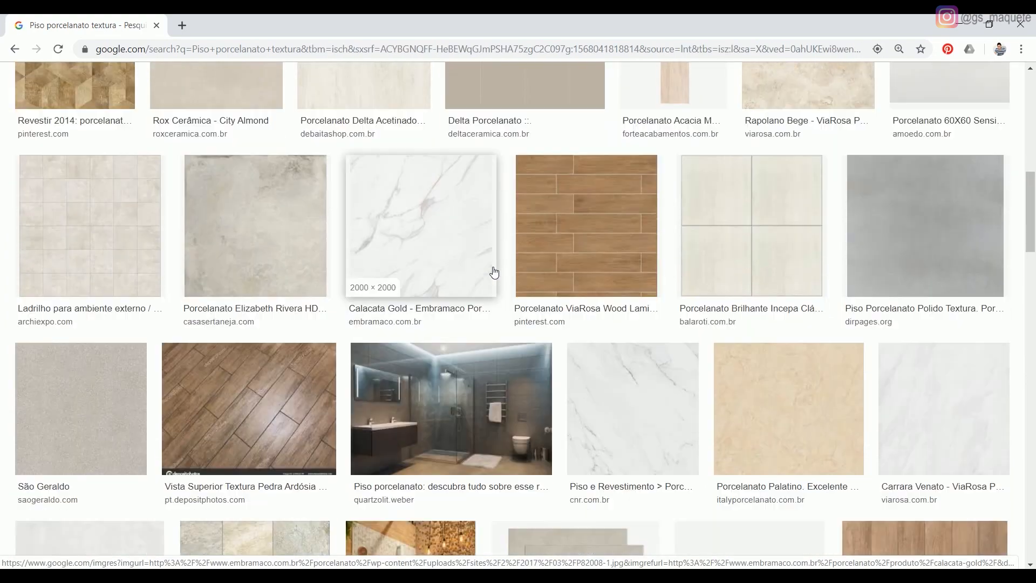
scroll(495, 271, "down", 11)
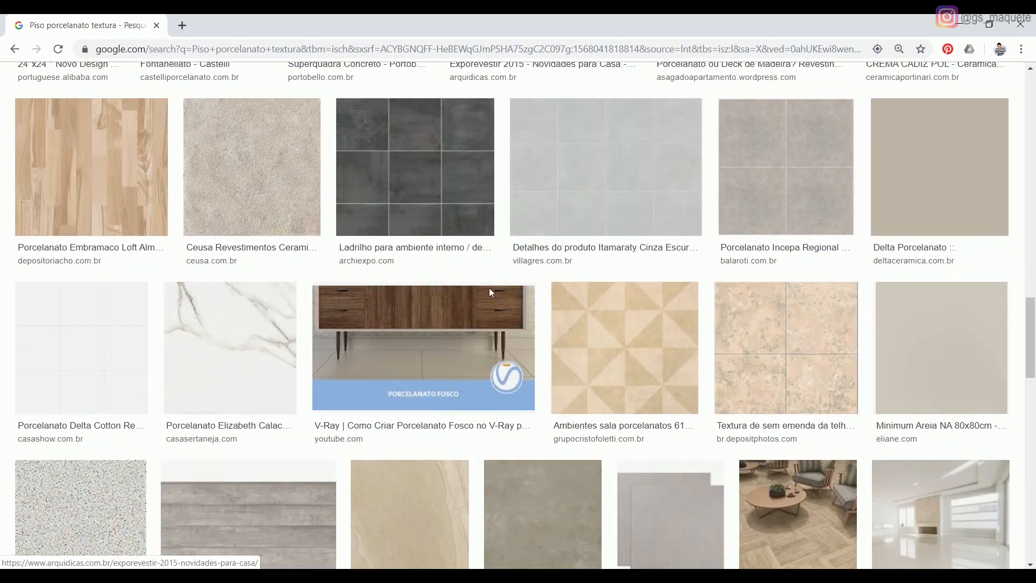
scroll(528, 292, "down", 6)
scroll(540, 296, "up", 14)
scroll(547, 300, "up", 5)
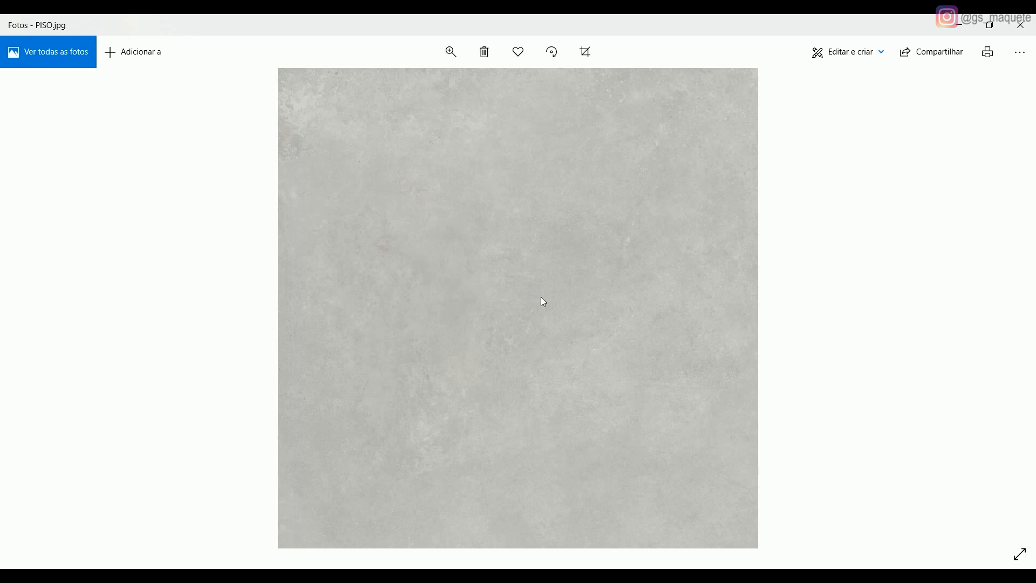
- Switch to GIMP and open PISO.jpg from the VÍDEO 13 - CRIANDO TEXTURA SEM EMENDA folder
left_click(405, 575)
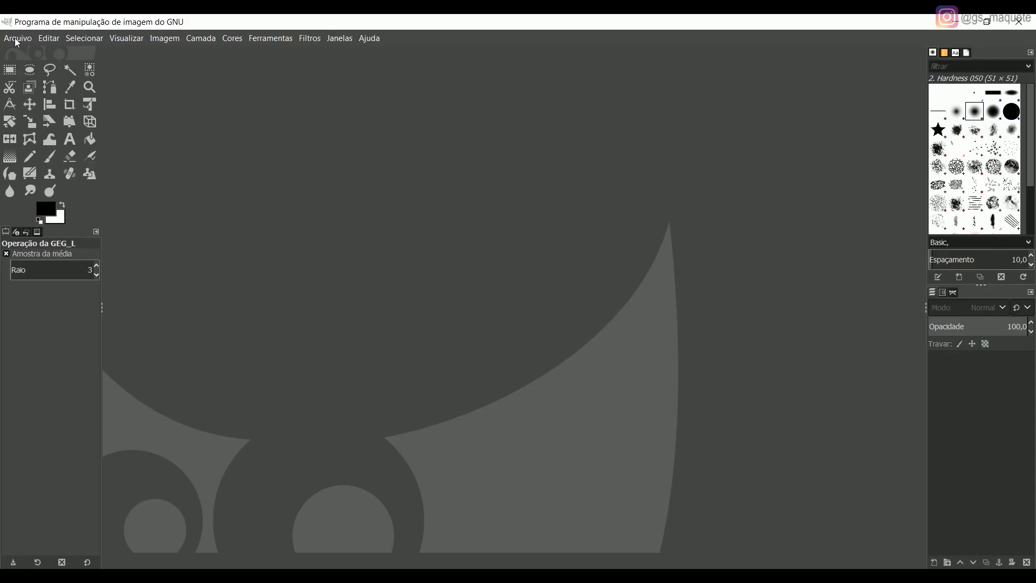
left_click(17, 38)
left_click(50, 82)
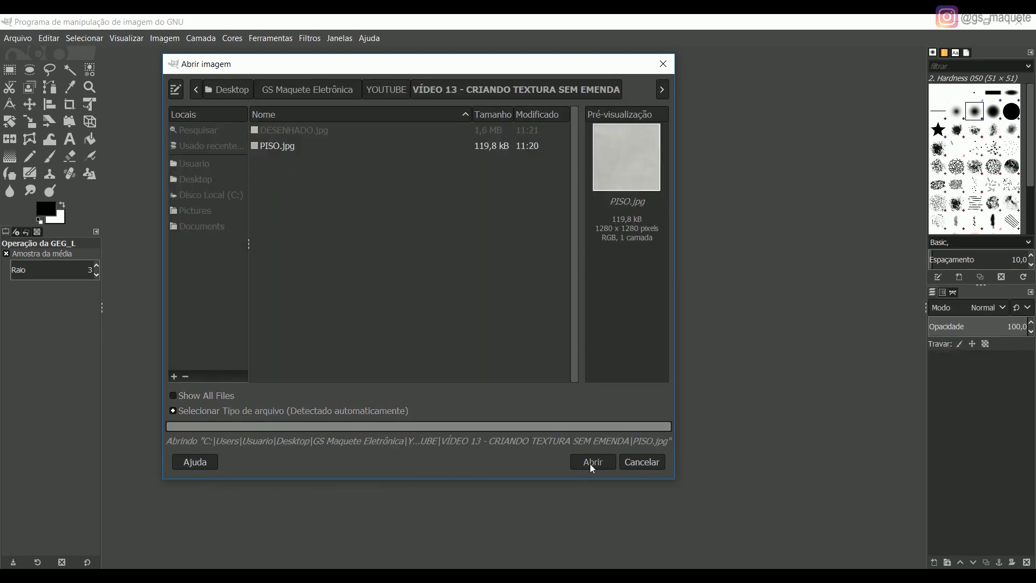
left_click(591, 462)
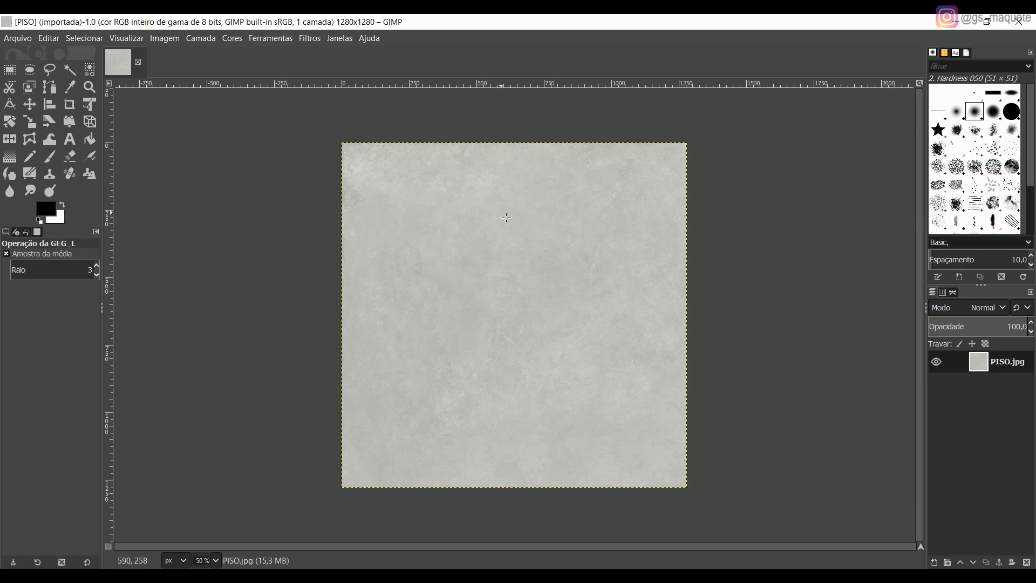
- Apply the seamless tile filter (Mosaico perfeito) to the floor texture image
left_click(339, 39)
left_click(300, 300)
left_click(317, 40)
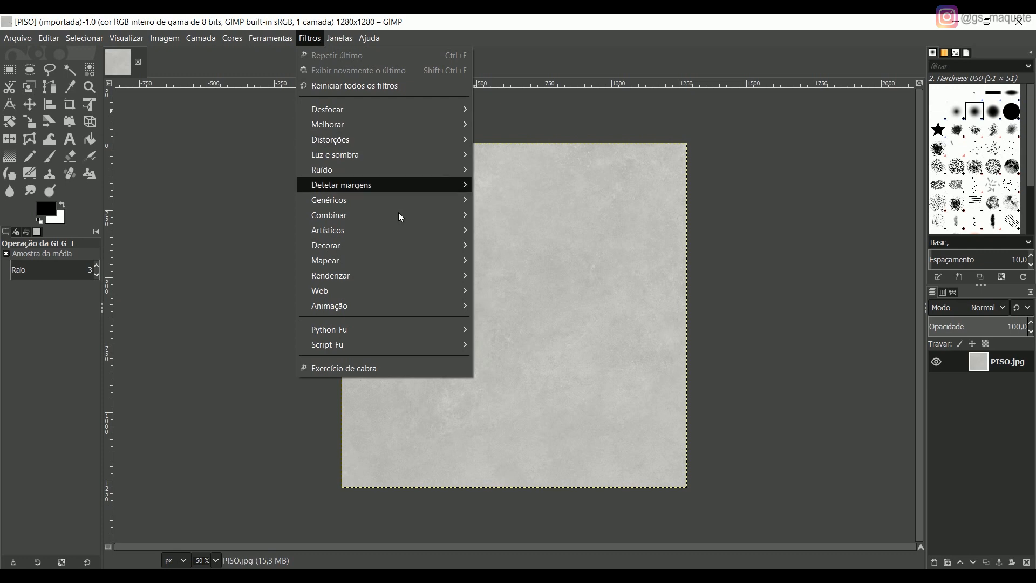
mouse_move(338, 261)
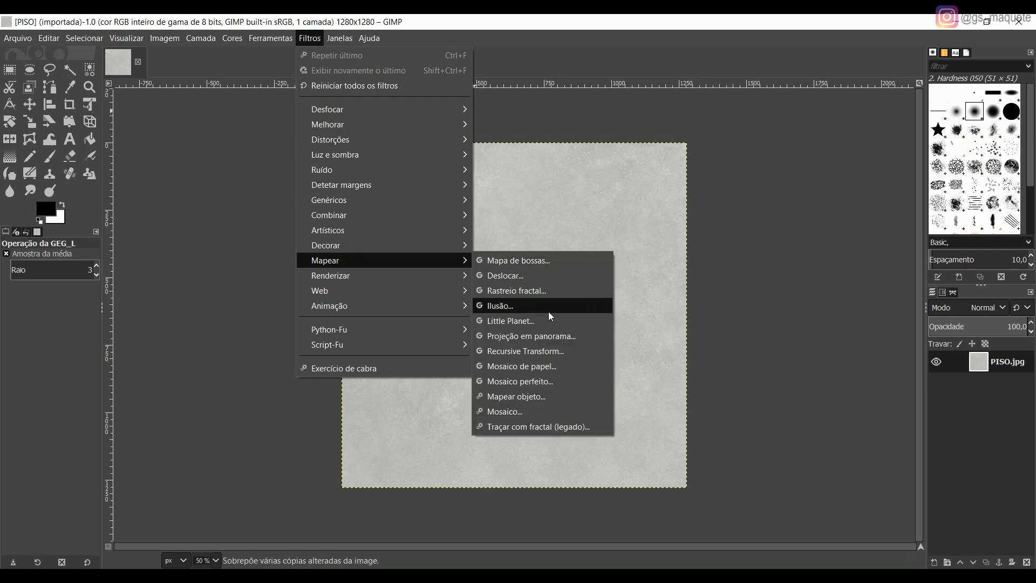
left_click(563, 385)
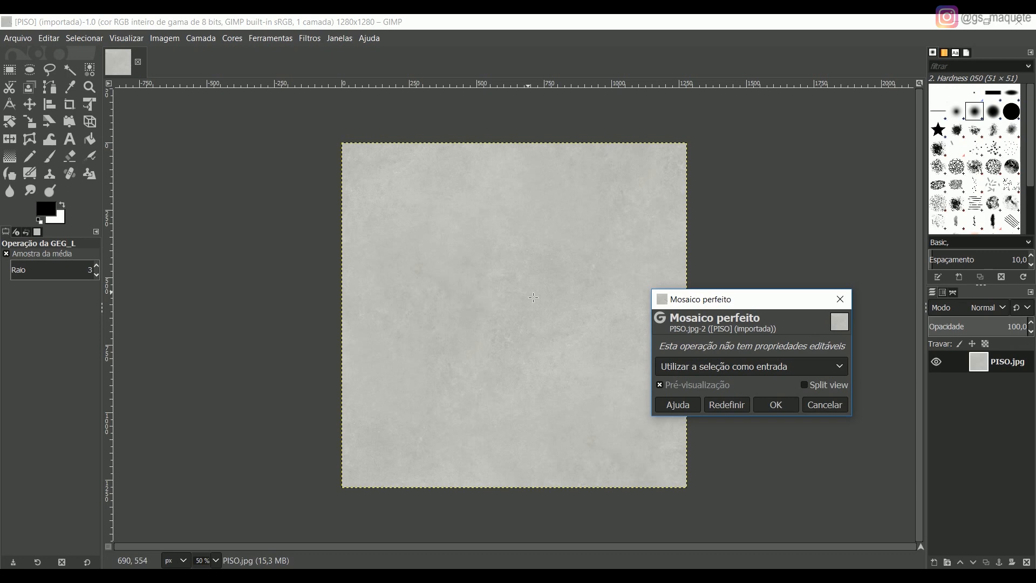
key("Return")
- Export the filtered texture as pisosememenda.jpg in the VÍDEO 13 - CRIANDO TEXTURA SEM EMENDA folder
left_click(21, 39)
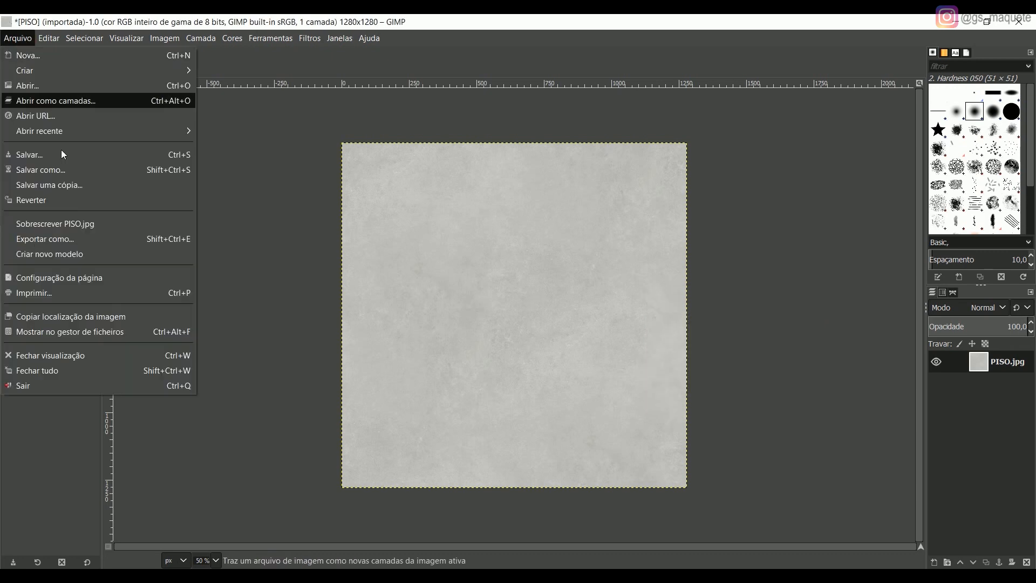
left_click(96, 238)
key("ctrl+a")
key("BackSpace")
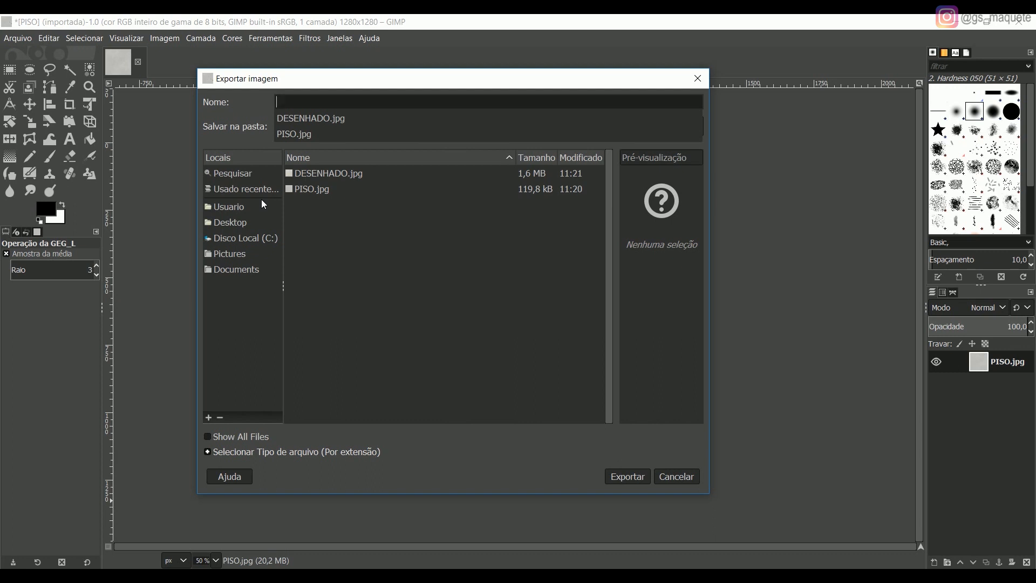
type("iso")
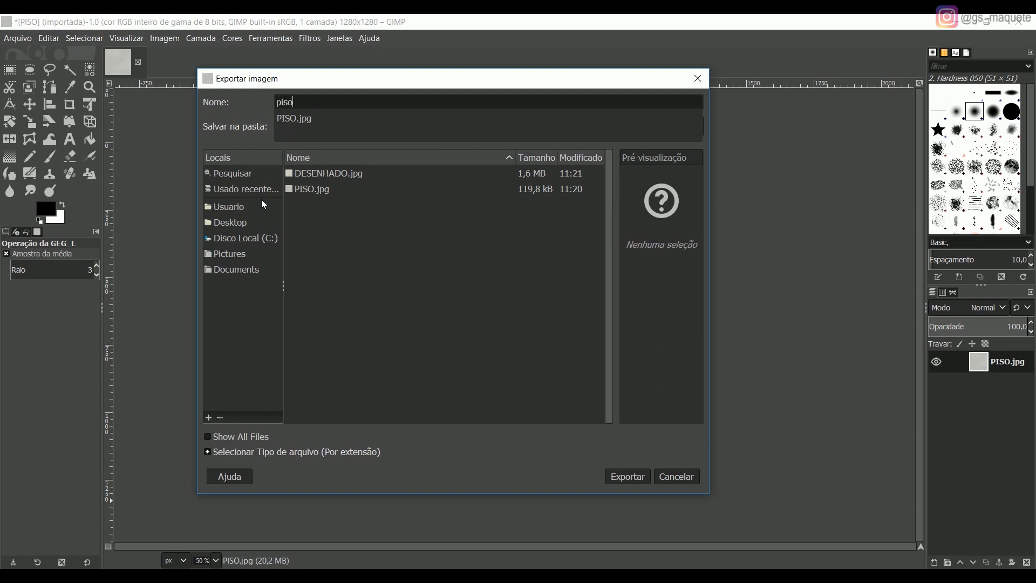
type("sememenda")
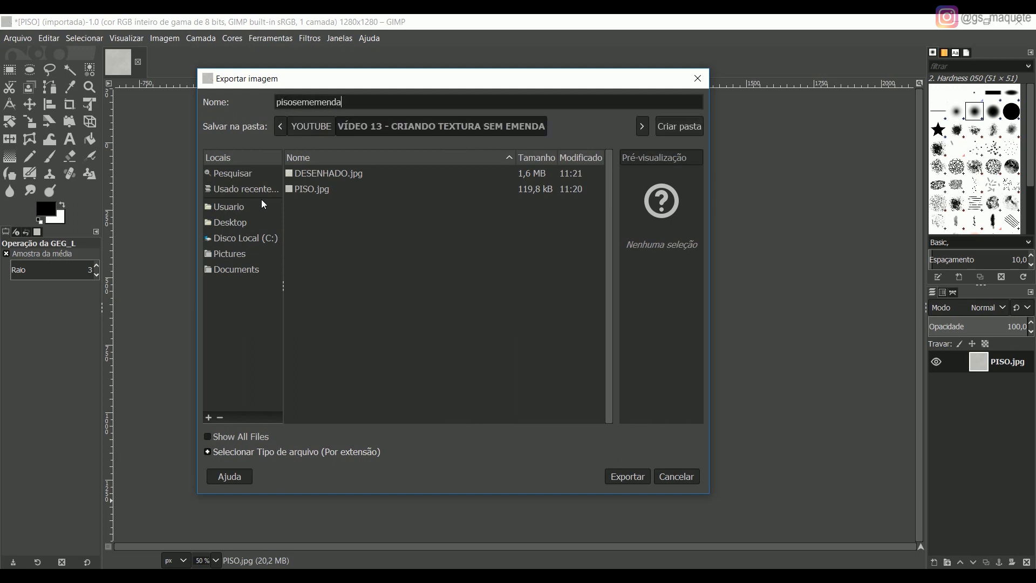
type(".jpg")
left_click(608, 474)
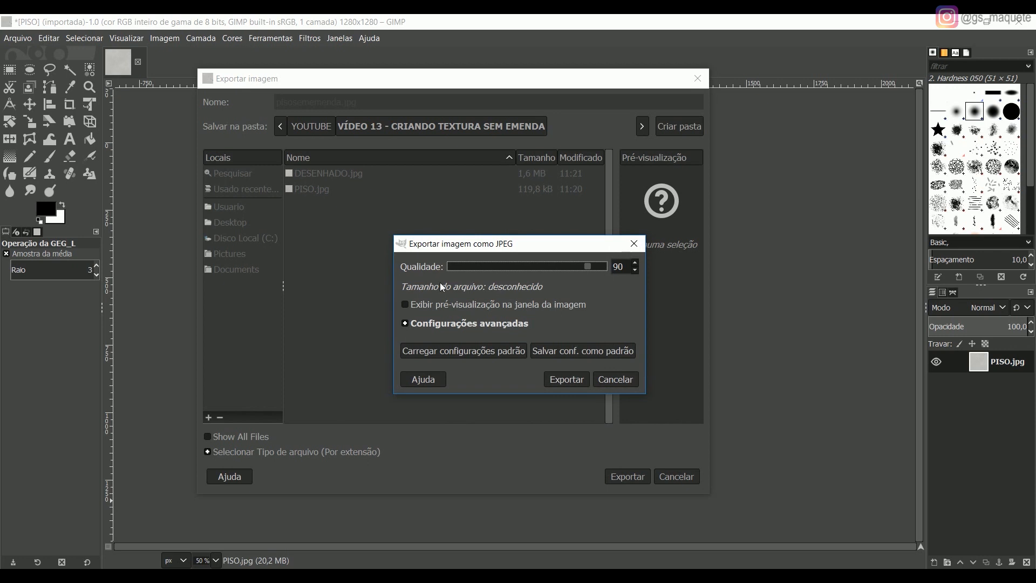
left_click(563, 379)
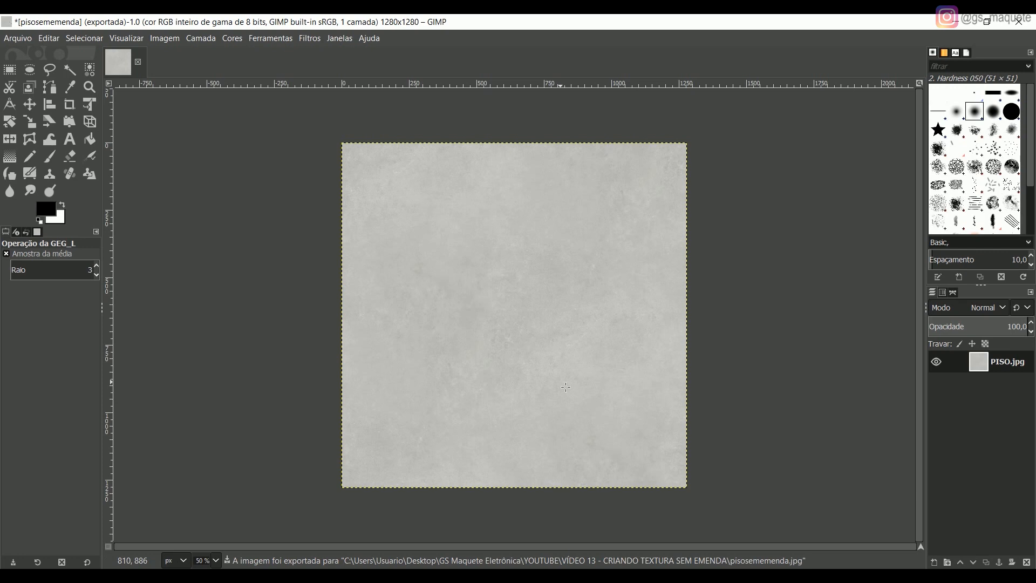
- Switch to SketchUp and paint the box's large front face with a new material using pisosememenda.jpg as its texture image
left_click(517, 574)
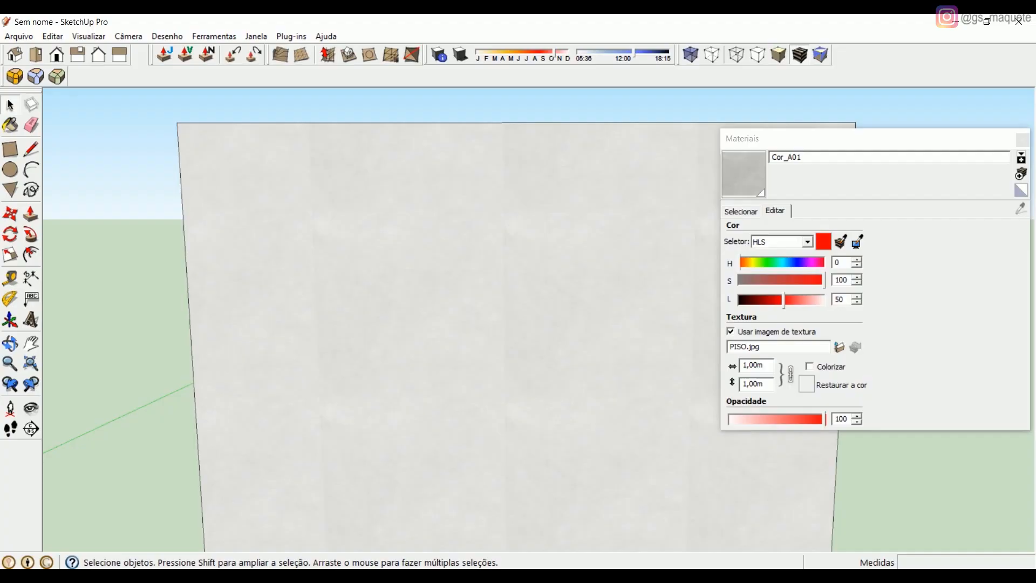
mouse_move(570, 319)
middle_mouse_down()
mouse_move(650, 349)
mouse_move(623, 376)
mouse_move(713, 346)
mouse_move(454, 341)
mouse_move(538, 366)
mouse_move(794, 323)
middle_mouse_up()
scroll(650, 348, "down", 3)
scroll(458, 341, "up", 3)
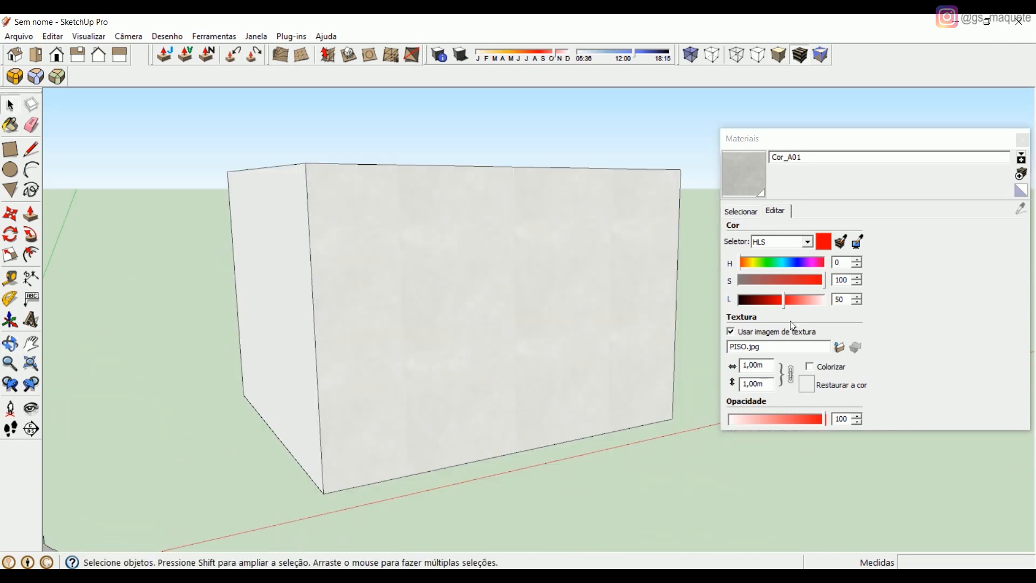
left_click(750, 211)
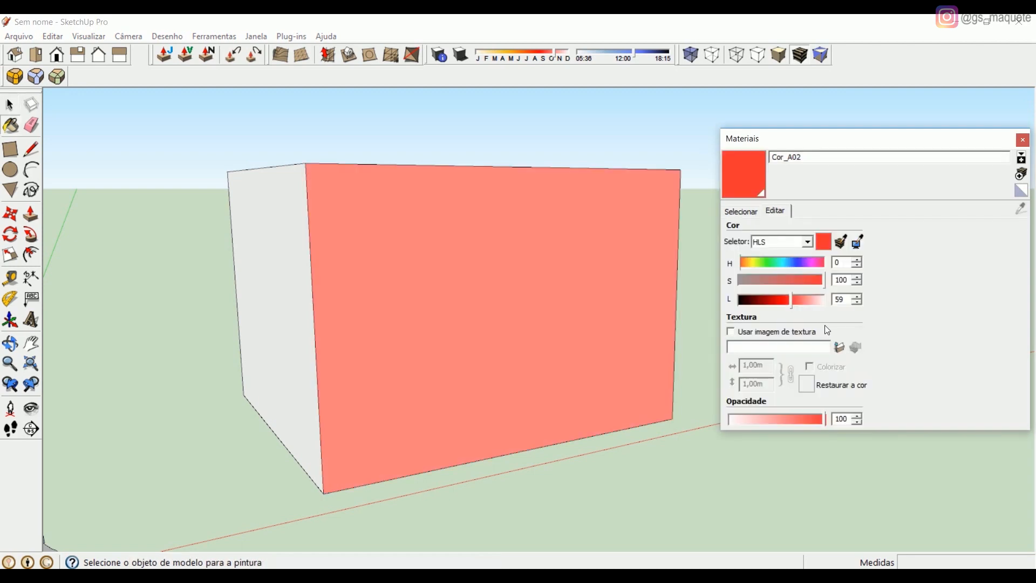
left_click(838, 347)
left_click(273, 131)
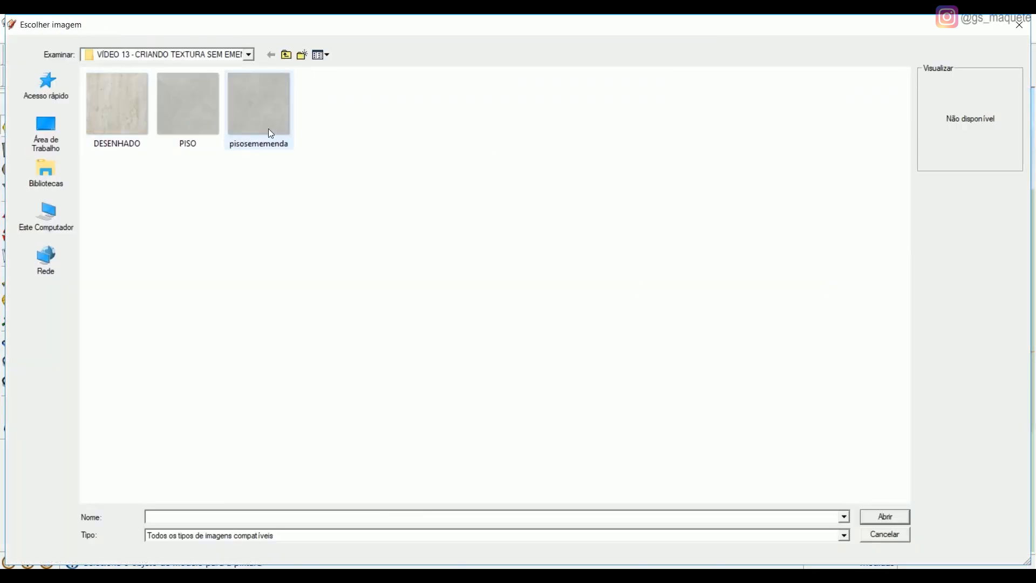
left_click(883, 516)
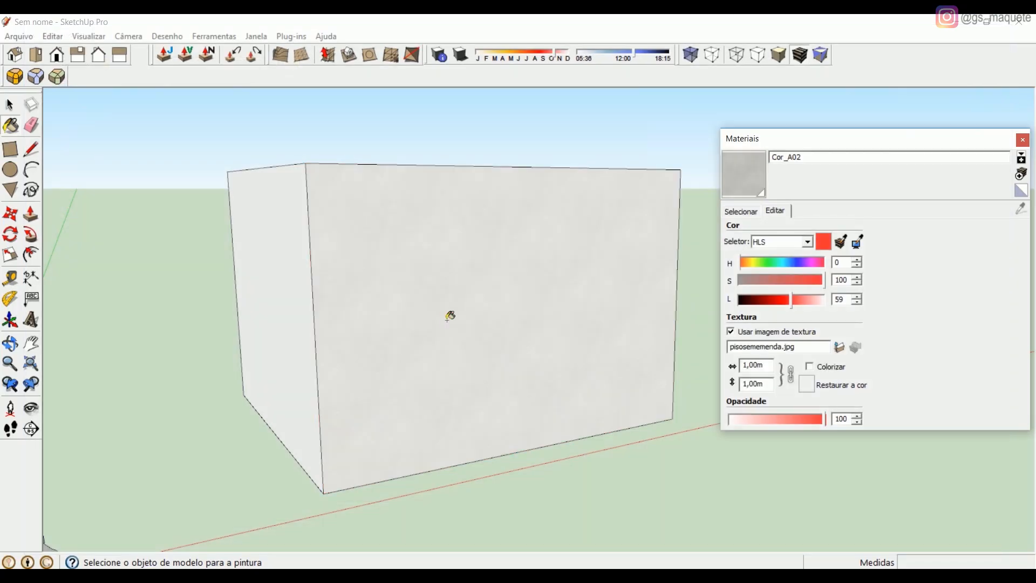
- Examine the repeated floor texture on the painted box face for visible seams, both close up and from afar
scroll(462, 306, "up", 5)
mouse_move(462, 306)
middle_mouse_down()
mouse_move(406, 270)
mouse_move(369, 290)
middle_mouse_up()
key("space")
scroll(406, 271, "down", 4)
scroll(369, 290, "down", 4)
scroll(369, 290, "up", 3)
scroll(369, 294, "down", 4)
scroll(299, 248, "down", 2)
- Paint the box's adjacent unpainted side face with a new Cor_A01 material using the original PISO.jpg as its texture image
left_click(299, 248)
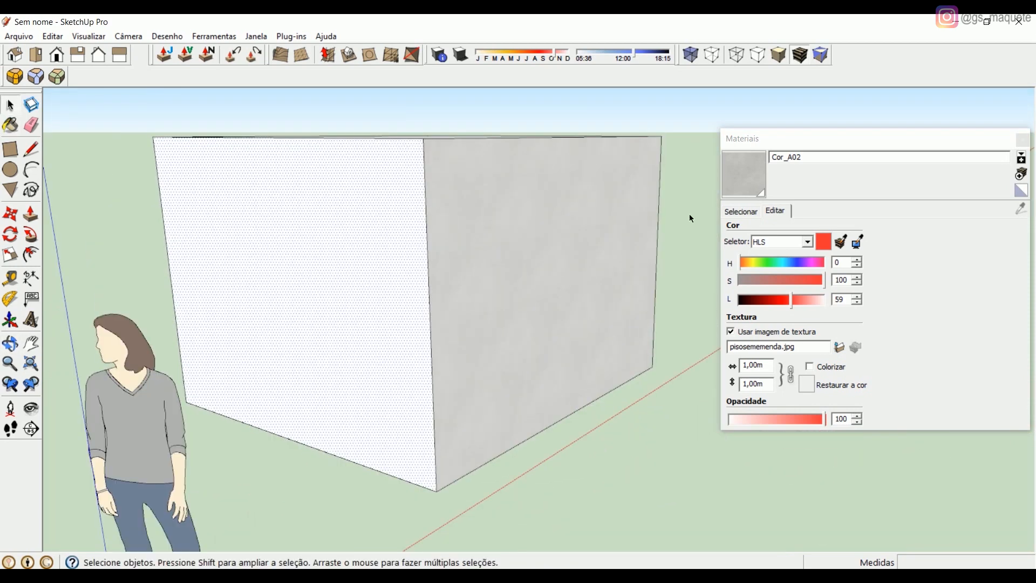
left_click(741, 211)
left_click(809, 292)
left_click(310, 289)
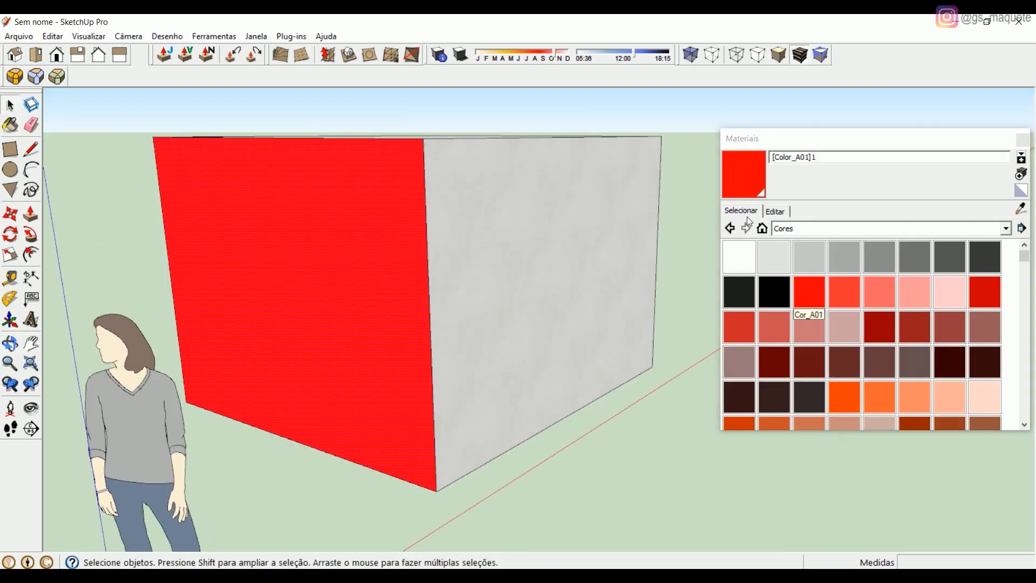
left_click(780, 212)
left_click(839, 347)
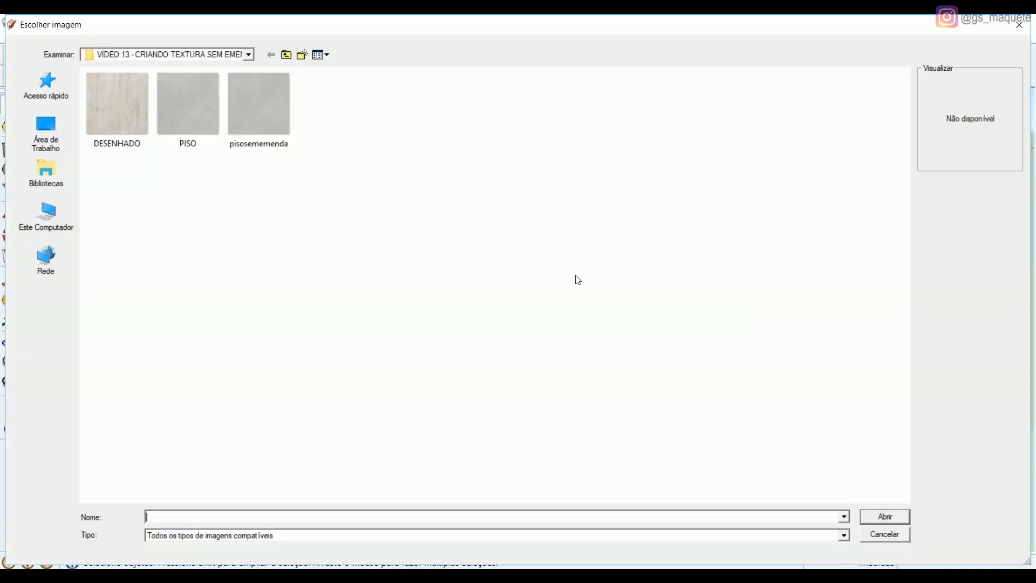
left_click(189, 108)
left_click(885, 516)
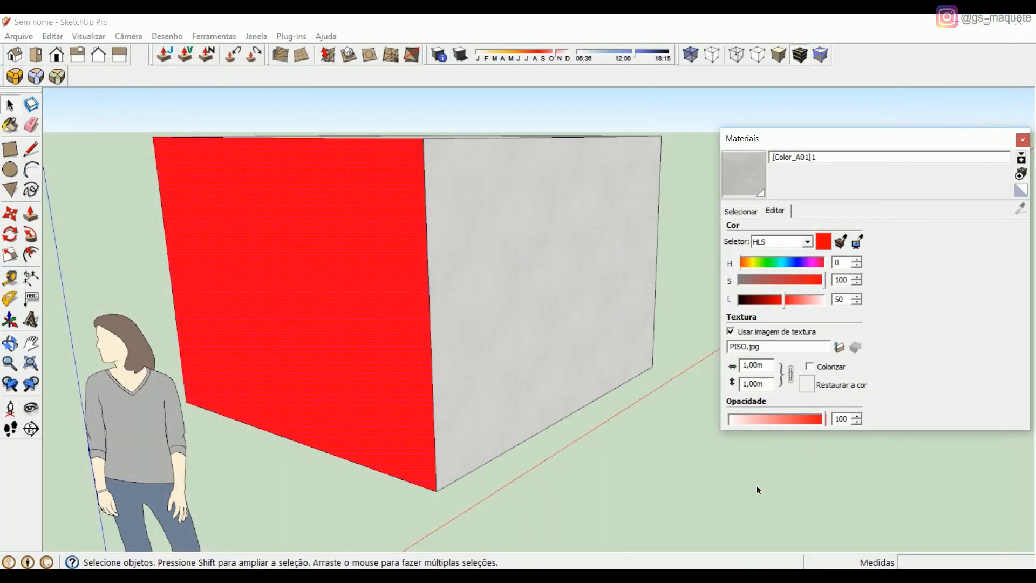
- Examine the face painted with PISO.jpg for visible seams between repeats, close up and from afar
mouse_move(687, 478)
middle_mouse_down()
mouse_move(440, 379)
mouse_move(433, 278)
middle_mouse_up()
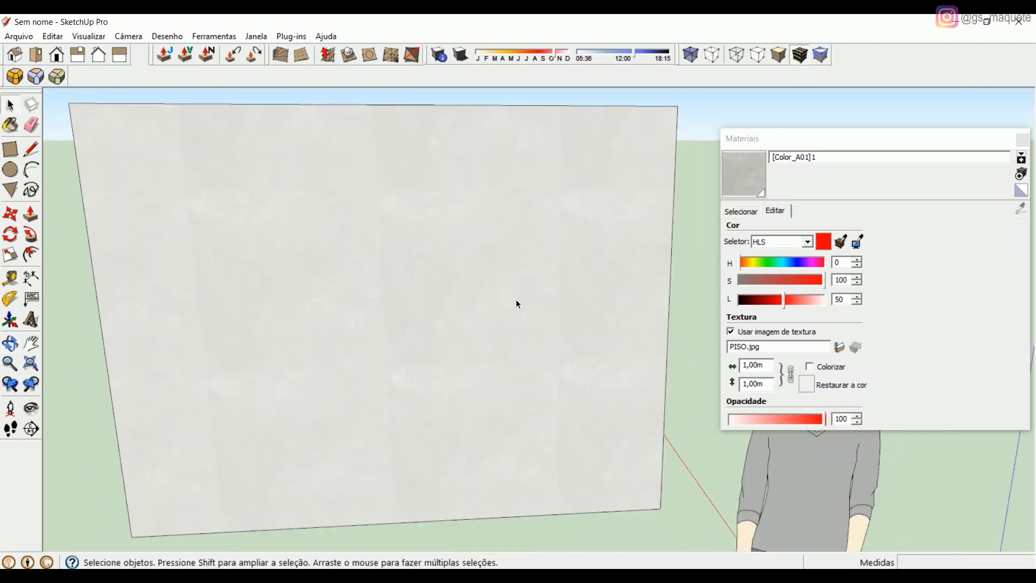
middle_click_drag(538, 255, 602, 292)
scroll(491, 274, "down", 4)
scroll(494, 274, "up", 5)
scroll(461, 283, "down", 2)
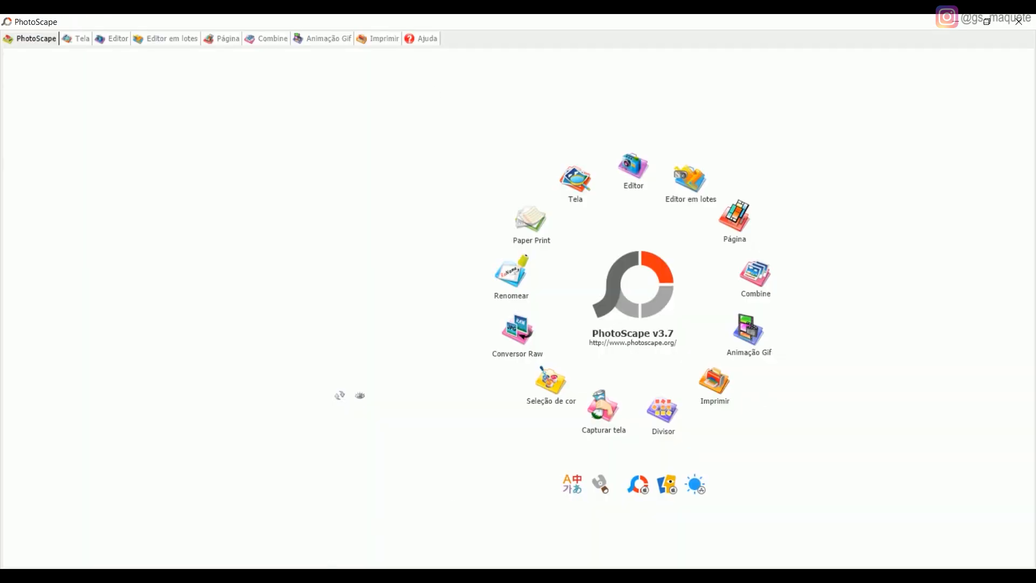
- Switch to PhotoScape and open pisosememenda.jpg from the texture folder in its editor
mouse_move(348, 575)
left_click(367, 518)
left_click(286, 237)
left_click(236, 171)
left_click_drag(250, 180, 384, 577)
left_click_drag(340, 395, 612, 291)
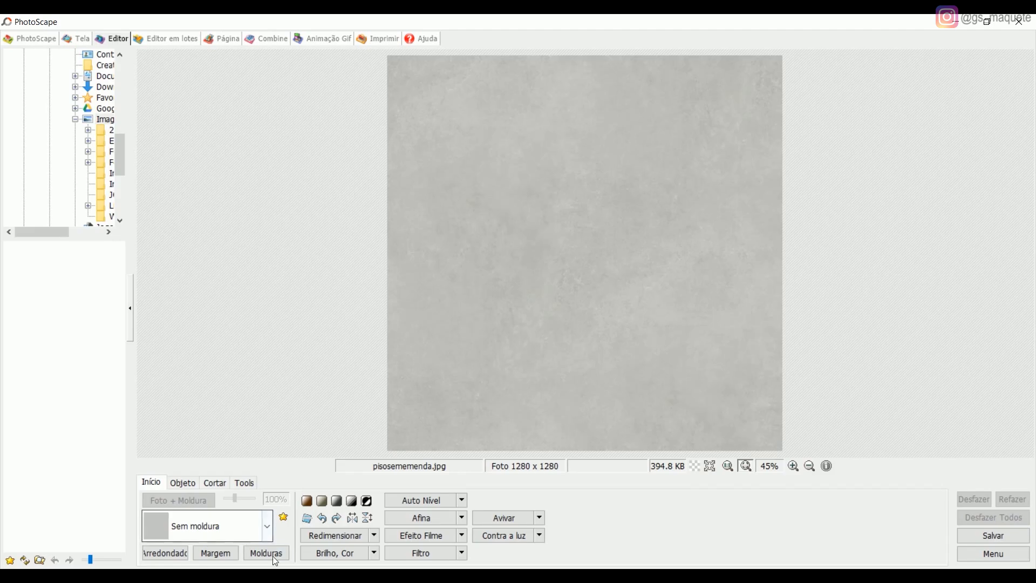
- Open the image's margin settings and set the margin colour to light grey (RGB 242, 242, 242)
left_click(222, 554)
left_click_drag(269, 357, 286, 252)
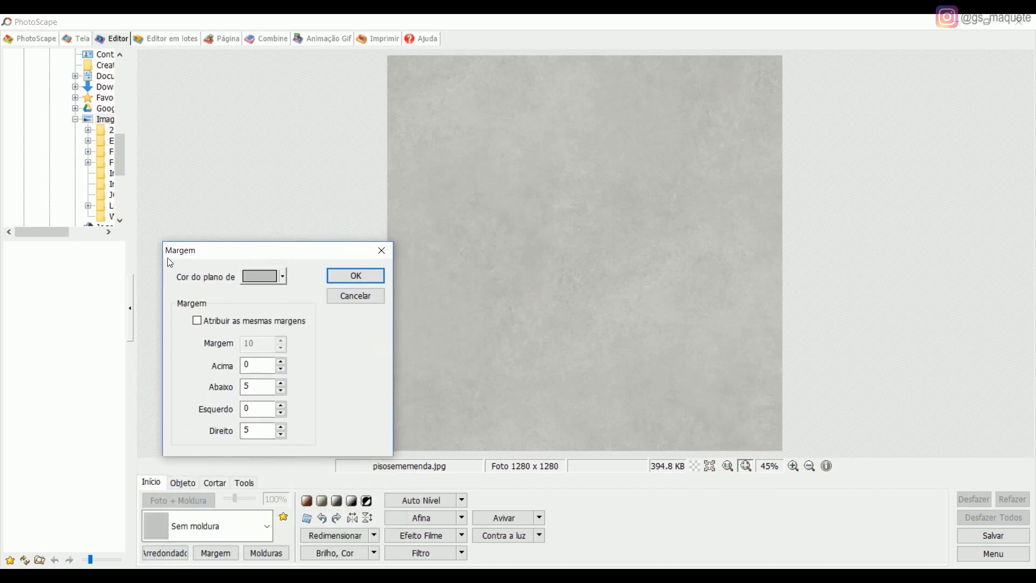
left_click(273, 278)
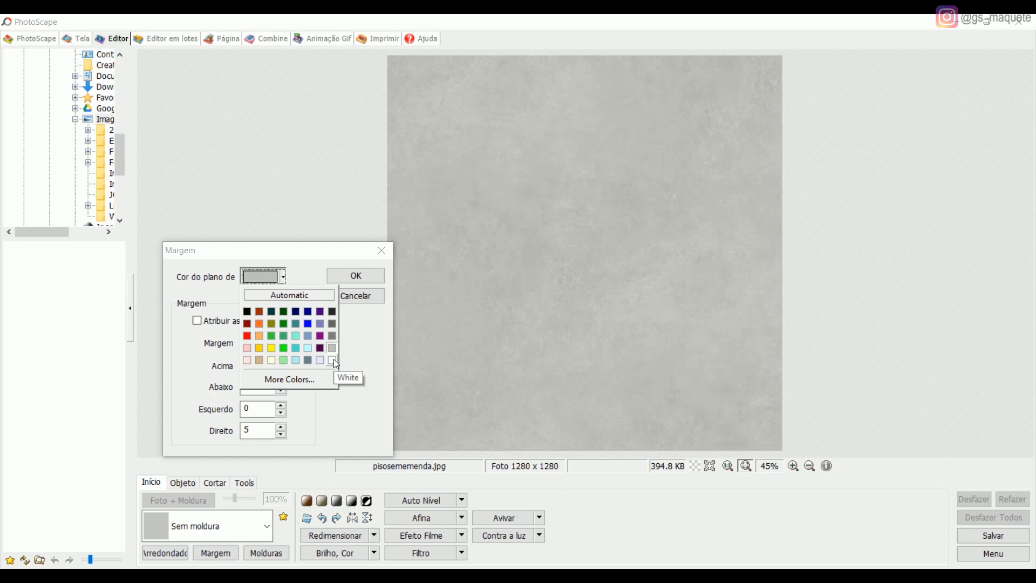
left_click(307, 384)
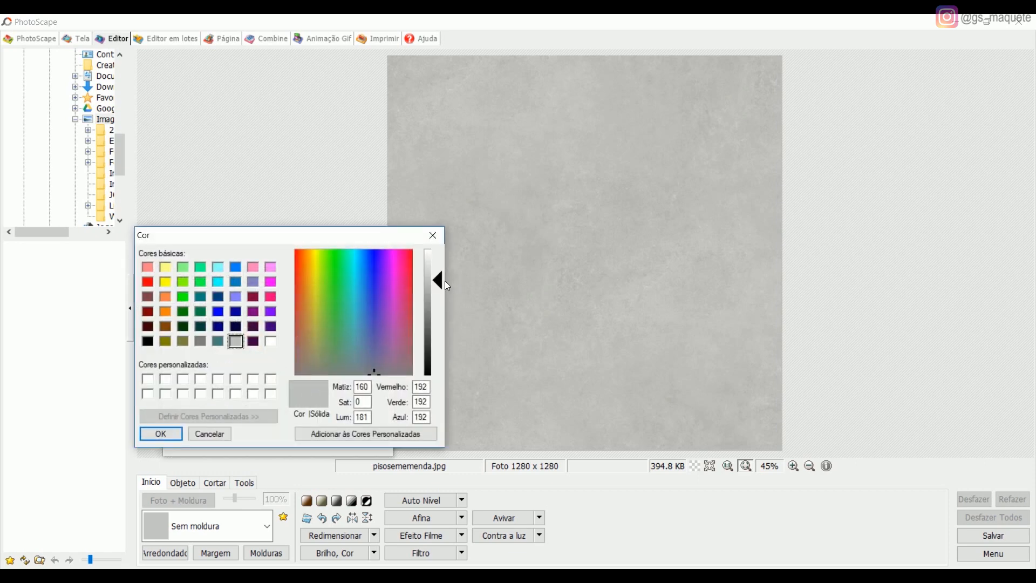
left_click_drag(440, 280, 439, 258)
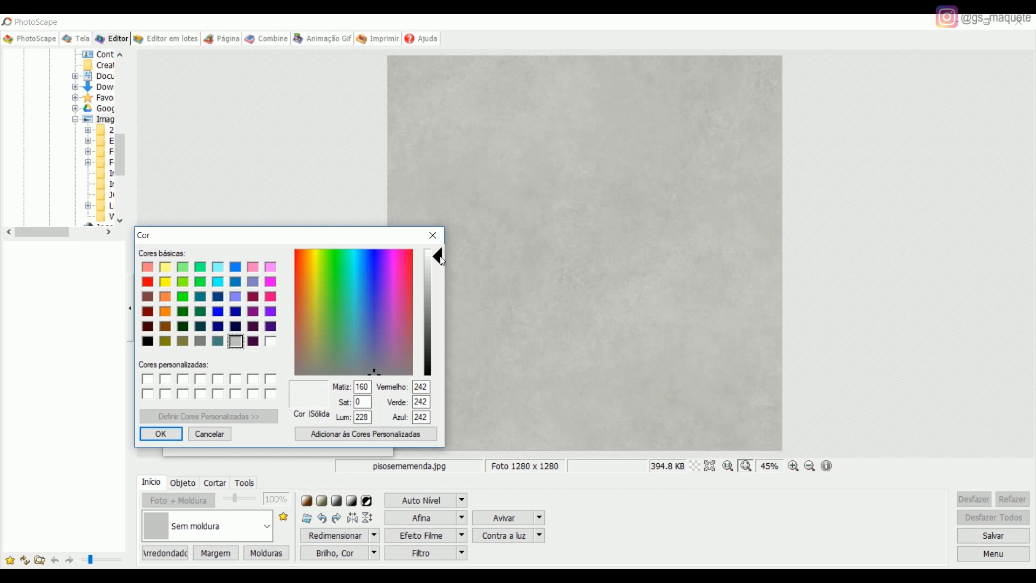
left_click(161, 433)
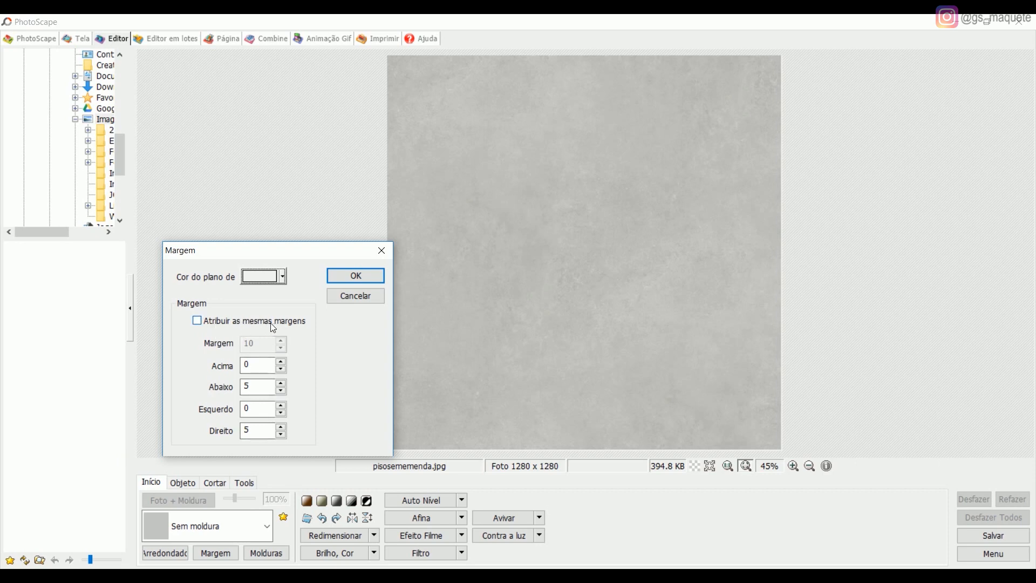
- Set separate margins for each side of the image: 7 above, 0 below, 0 left and 7 right
left_click(197, 320)
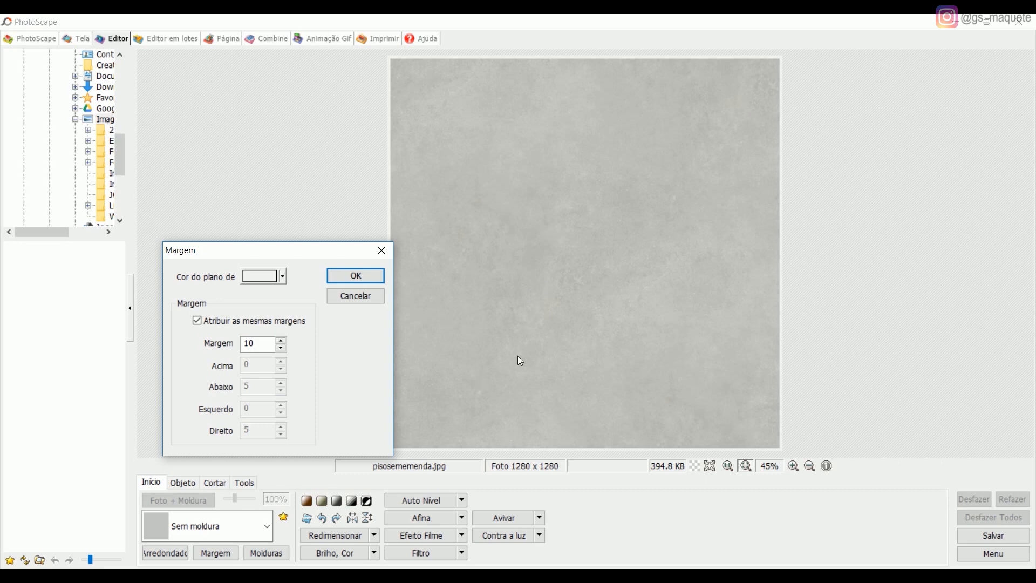
left_click(219, 321)
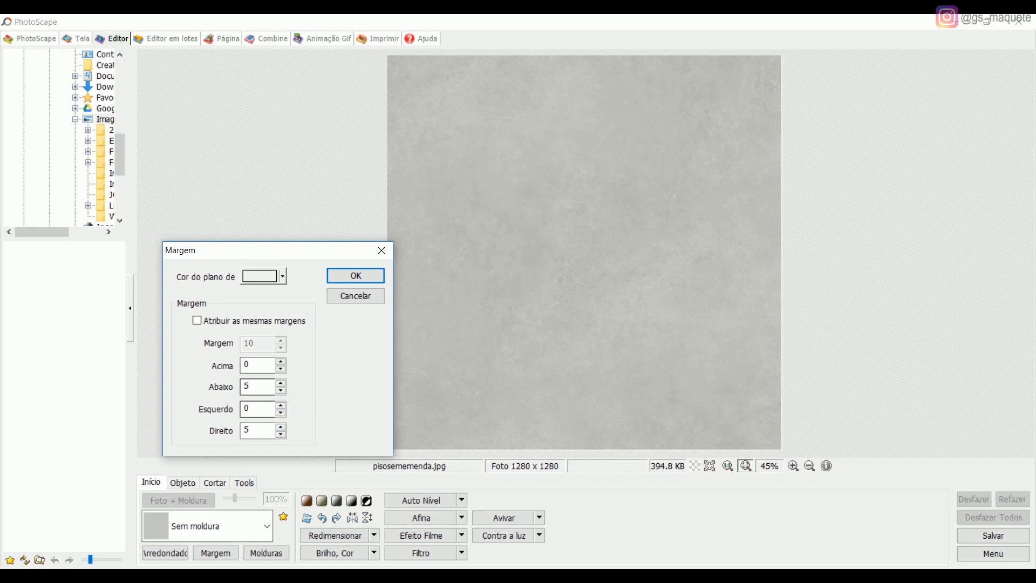
double_click(254, 386)
type("0")
double_click(270, 365)
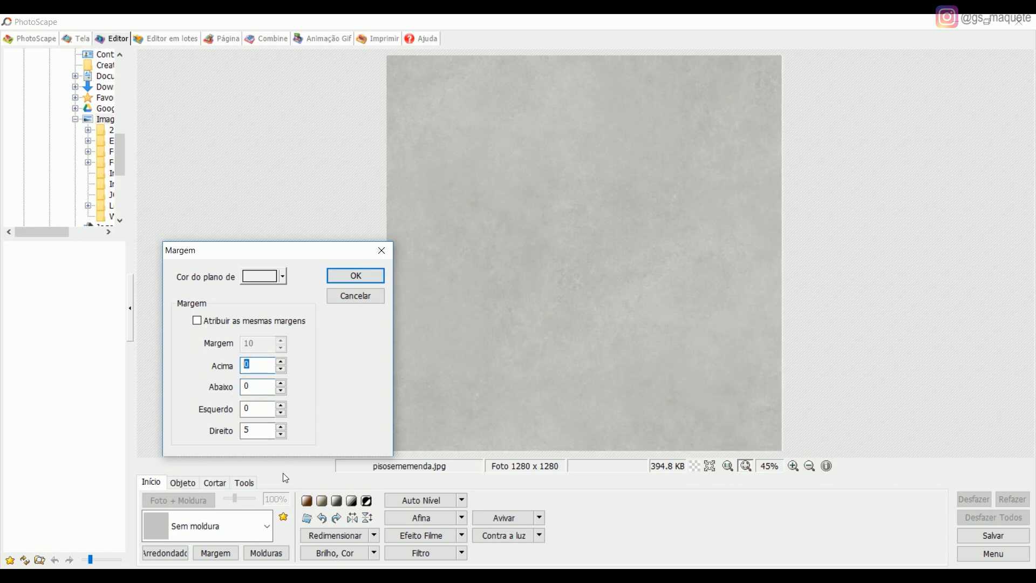
type("7")
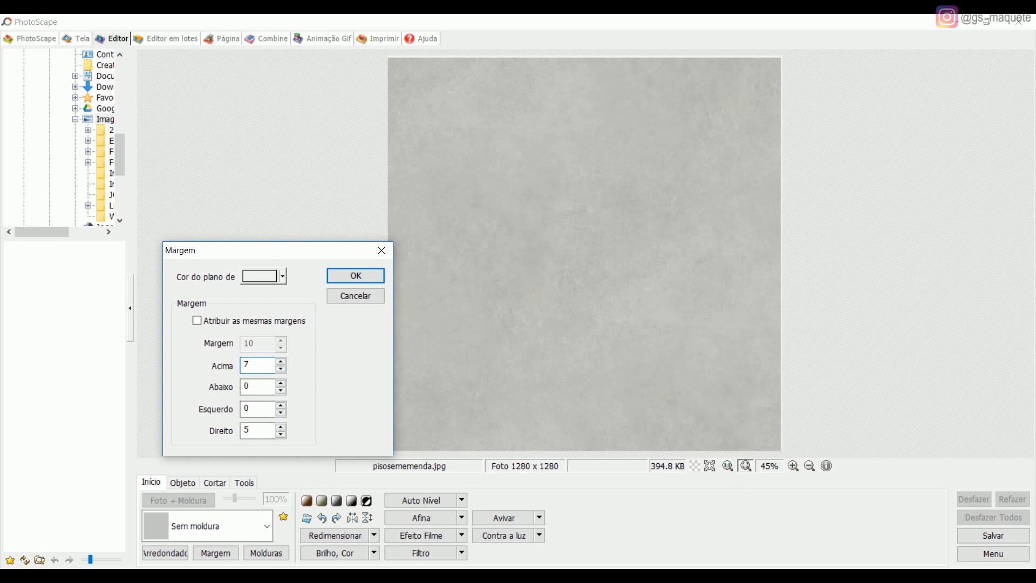
type("7")
left_click(258, 430)
left_click(258, 365)
left_click(258, 430)
left_click(258, 364)
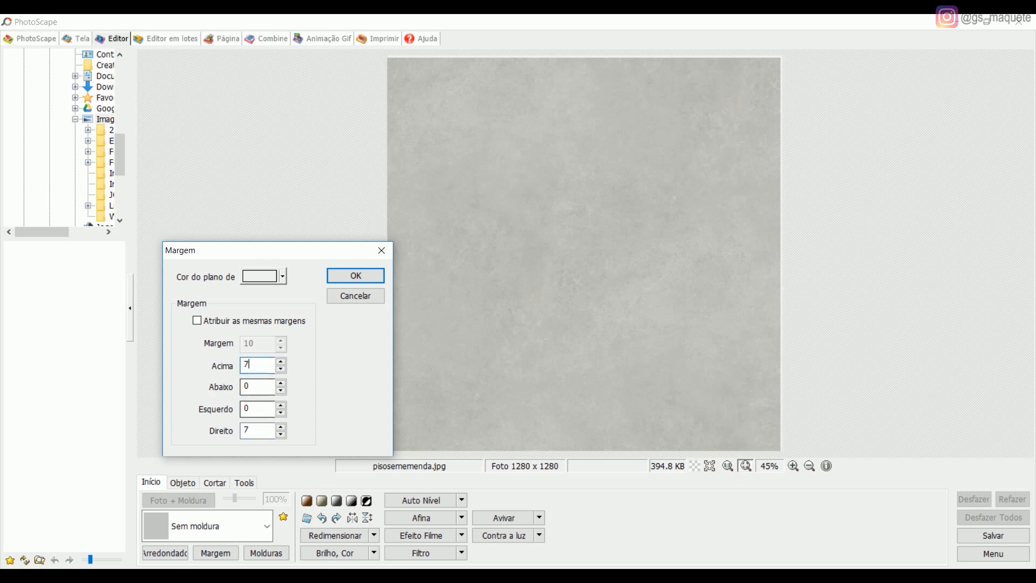
left_click(258, 430)
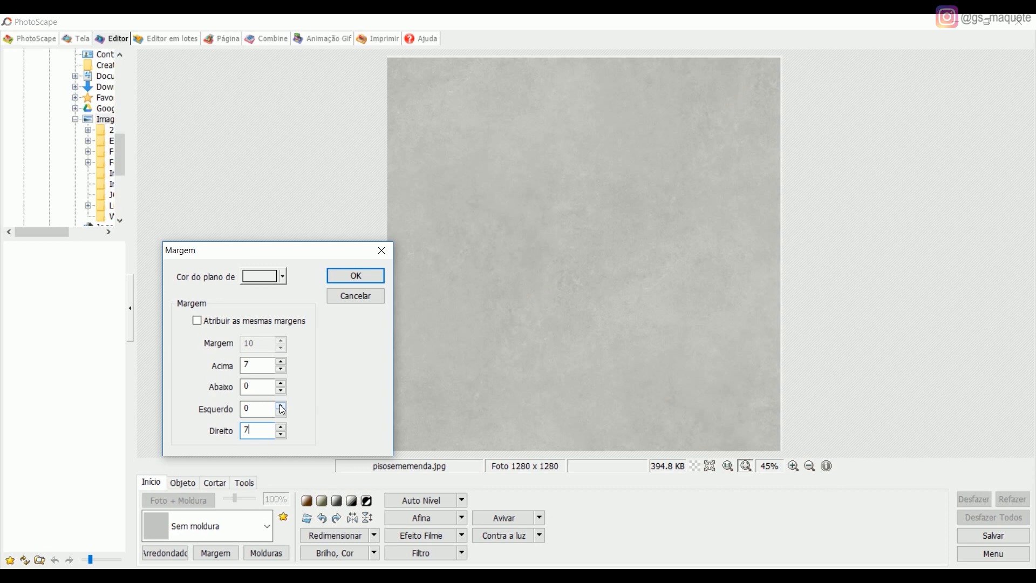
- Apply the margin to the image and save the changes to pisosememenda.jpg
left_click_drag(307, 250, 295, 114)
key("Return")
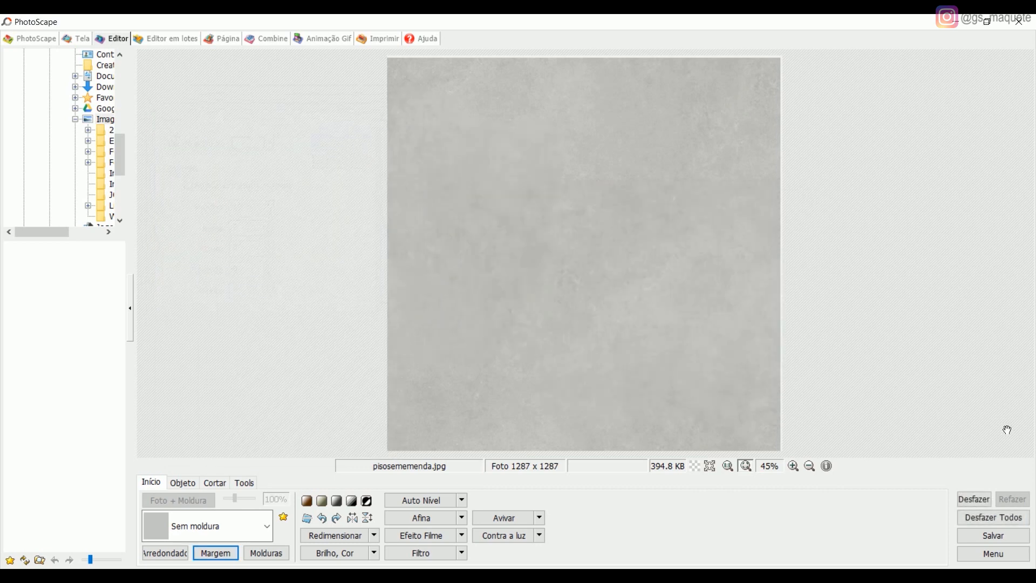
left_click(992, 535)
left_click(398, 170)
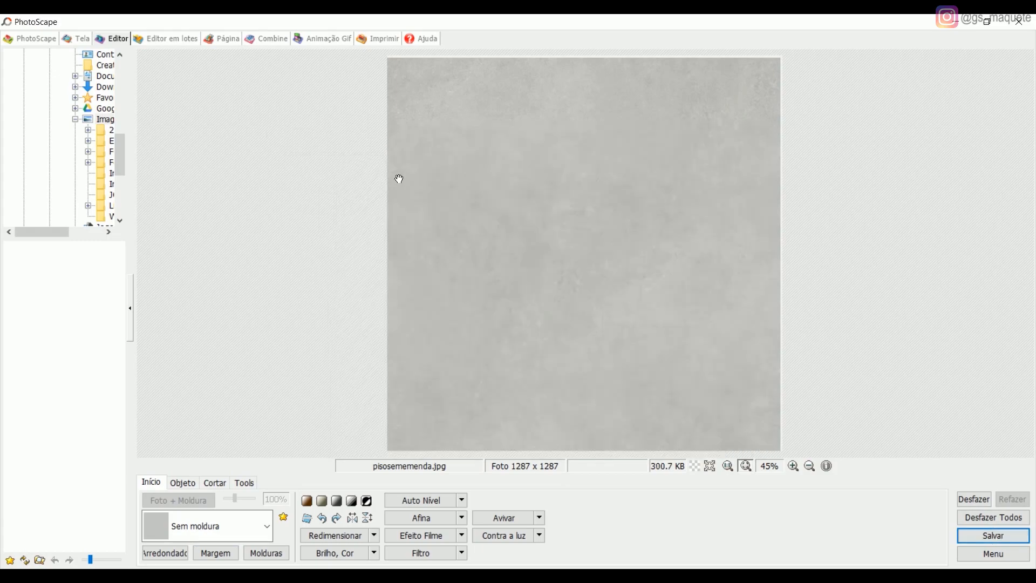
- Switch to SketchUp and repaint the box face carrying the PISO.jpg texture with the colour Cor_A15
key("alt+Tab")
mouse_move(422, 283)
middle_mouse_down()
mouse_move(579, 305)
mouse_move(496, 322)
middle_mouse_up()
scroll(482, 286, "down", 3)
scroll(496, 323, "up", 5)
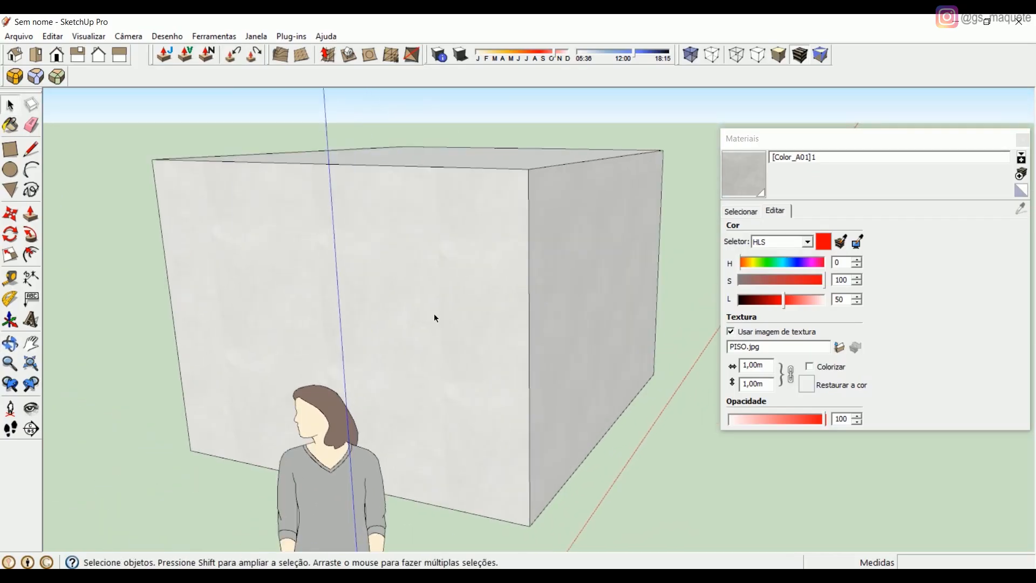
left_click(753, 215)
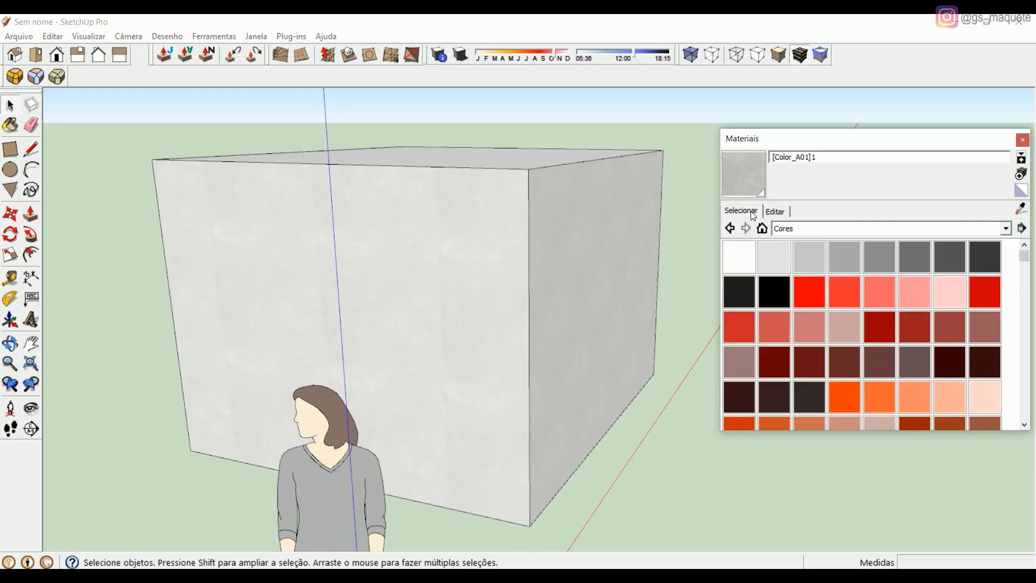
left_click(746, 361)
left_click(398, 270)
- Delete the human figure standing in front of the box
scroll(458, 278, "down", 3)
key("space")
middle_click_drag(507, 290, 495, 428)
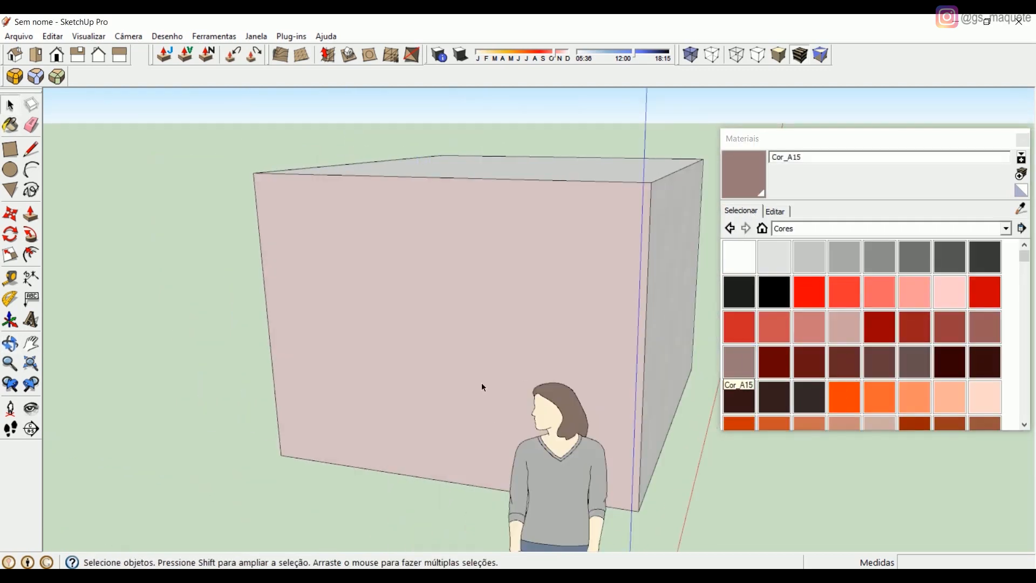
scroll(496, 428, "down", 3)
left_click(504, 429)
key("Delete")
scroll(492, 389, "up", 3)
scroll(557, 294, "up", 2)
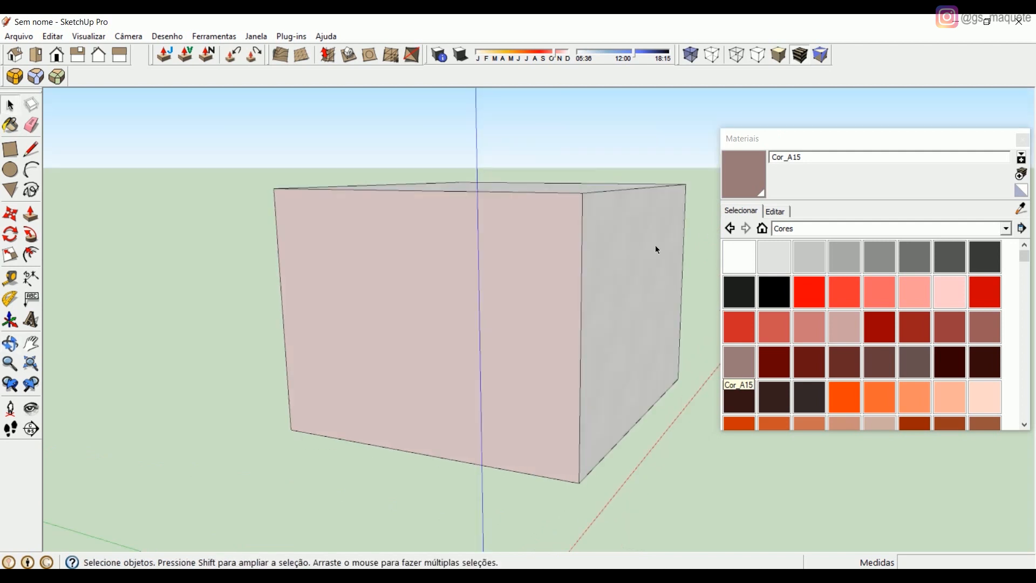
- Give the Cor_A15 material the edited pisosememenda.jpg as its texture image
left_click(775, 211)
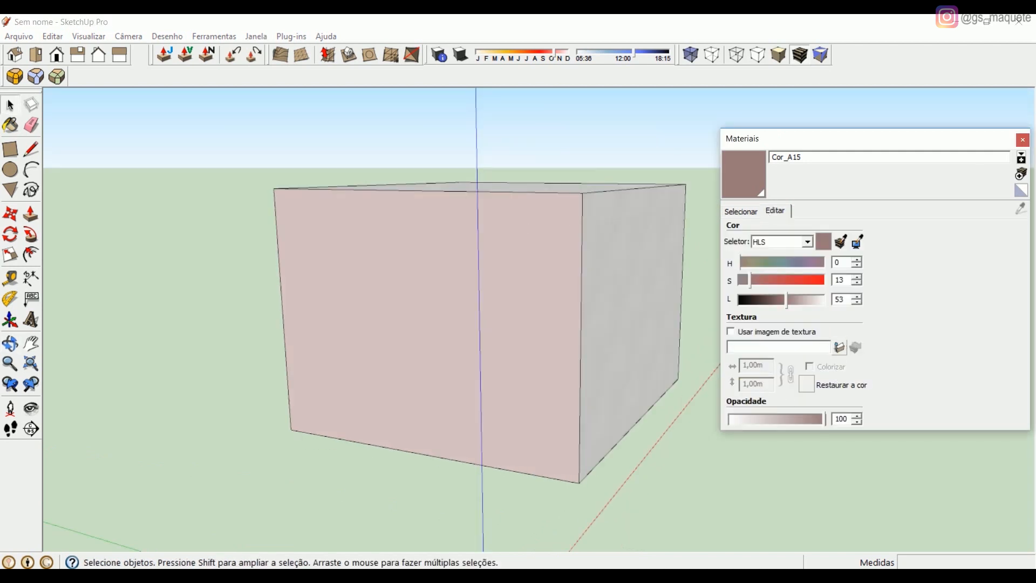
left_click(839, 347)
double_click(355, 118)
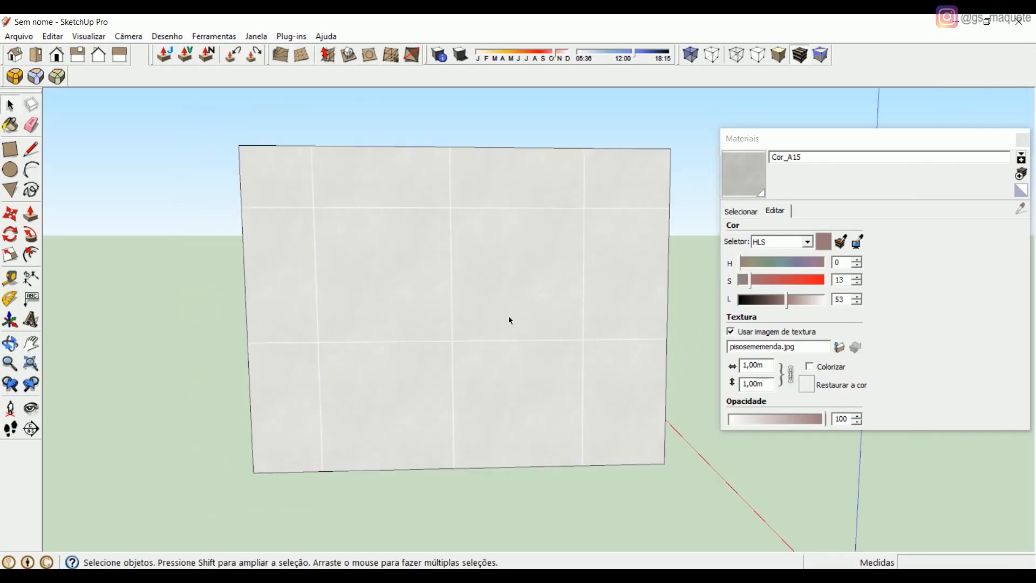
- Compare the grouted face with the jointless one, and set the Cor_A15 texture width to 1,2 m with proportions locked
middle_click_drag(504, 316, 556, 286)
left_click(484, 326)
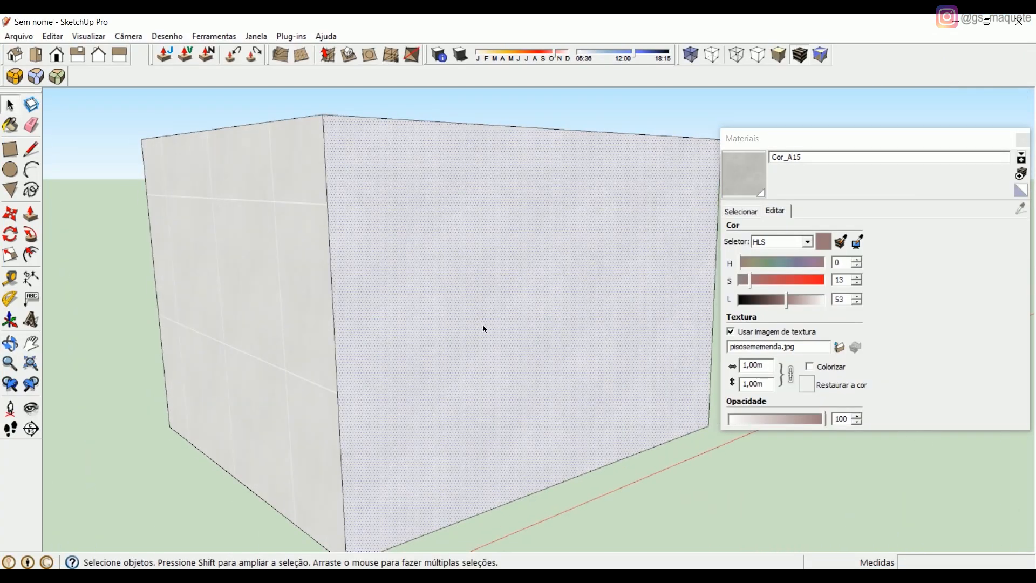
middle_click_drag(577, 491, 422, 441)
scroll(481, 381, "down", 2)
scroll(480, 380, "up", 1)
left_click(675, 545)
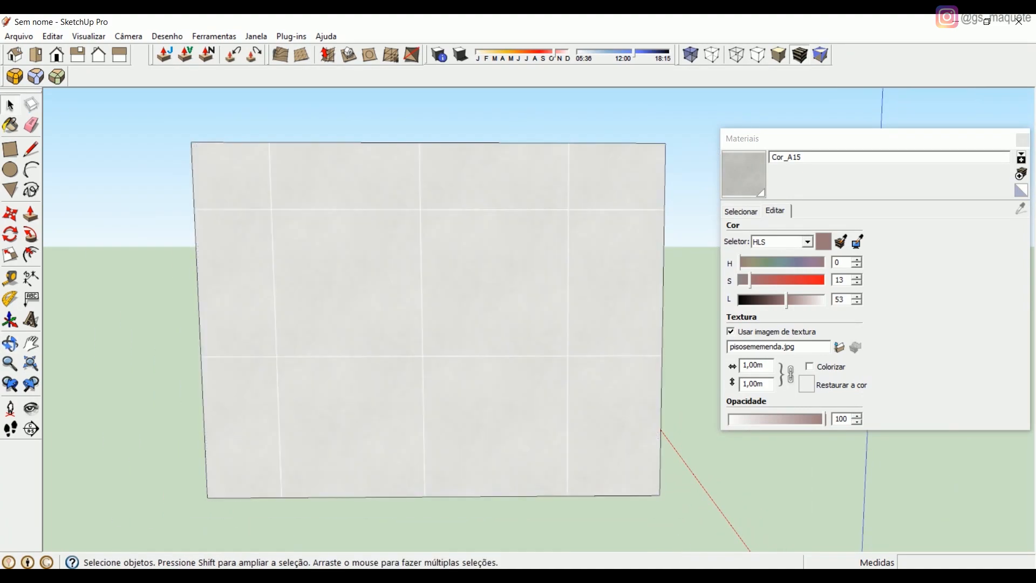
left_click_drag(766, 369, 615, 373)
type("1,2")
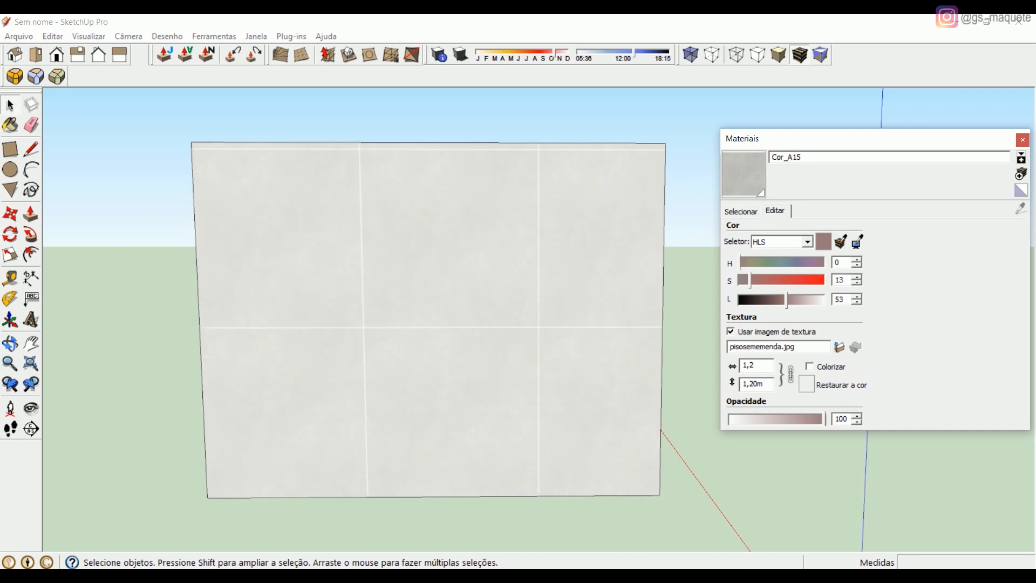
- Examine the resized floor tiles and grout lines on the box face, close up and from afar
scroll(570, 362, "up", 2)
scroll(473, 329, "down", 2)
middle_click_drag(473, 329, 432, 316)
scroll(395, 255, "up", 2)
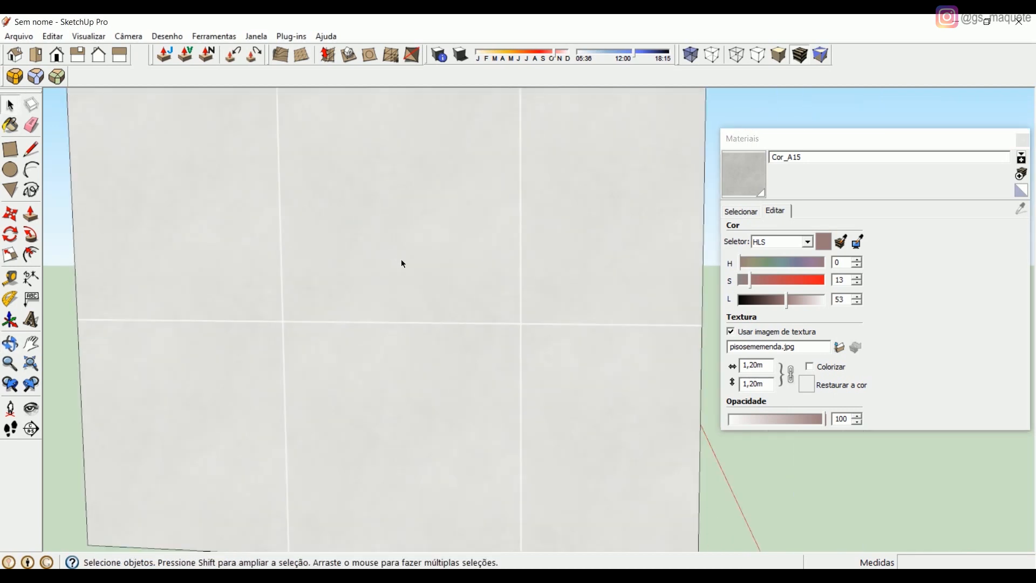
scroll(462, 313, "down", 2)
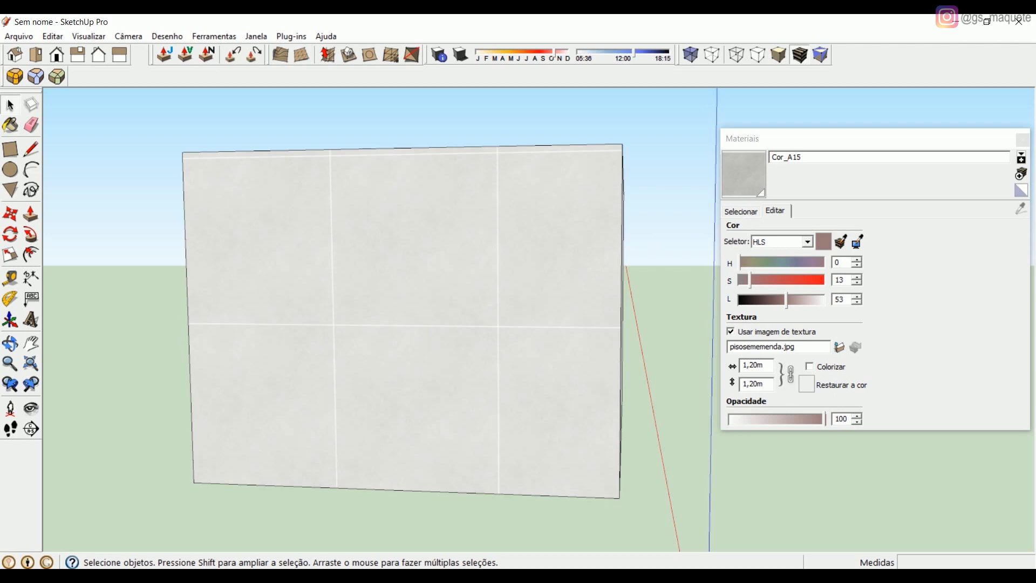
- Repaint the box's textured faces with the default material (Padrão)
middle_click_drag(470, 337, 695, 318)
left_click(749, 207)
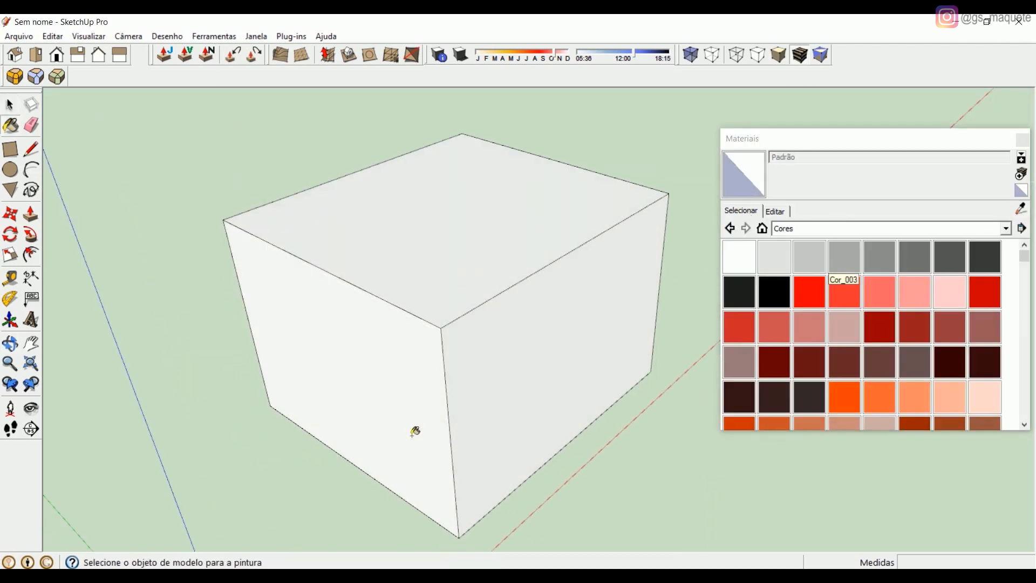
middle_click_drag(415, 431, 475, 318)
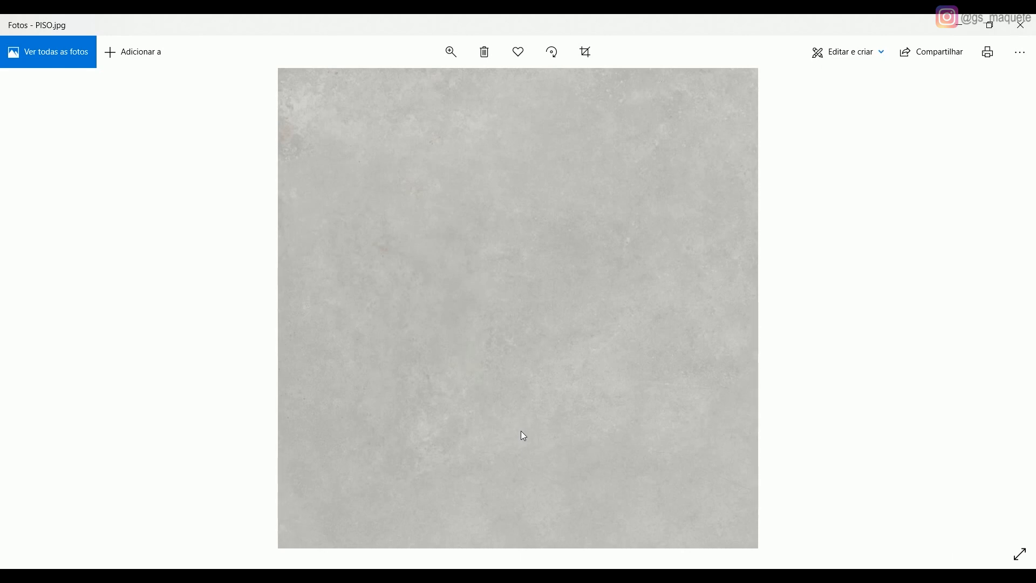
- View the patterned stone image DESENHADO.jpg in Photos and return to SketchUp
key("Left")
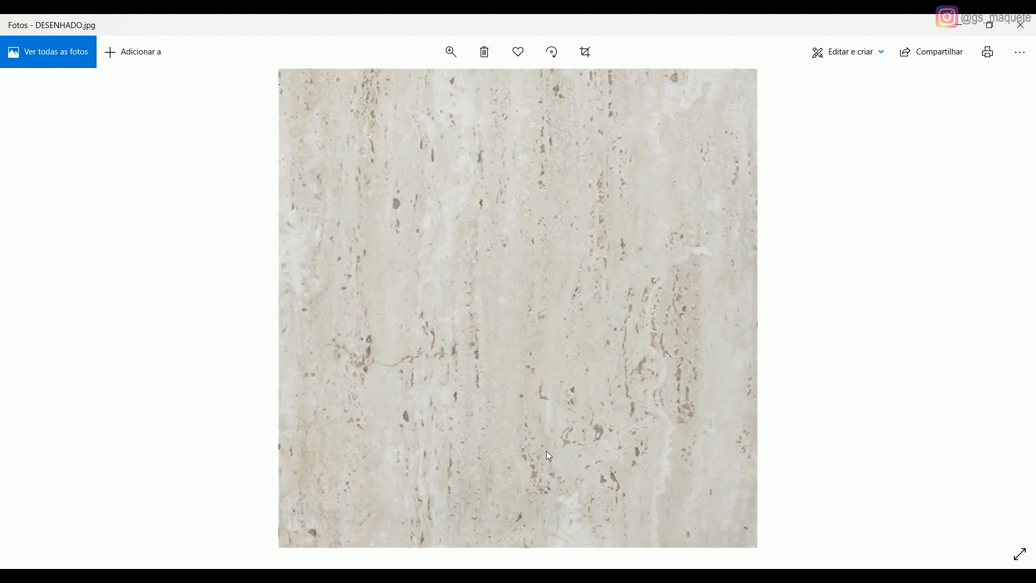
left_click(517, 576)
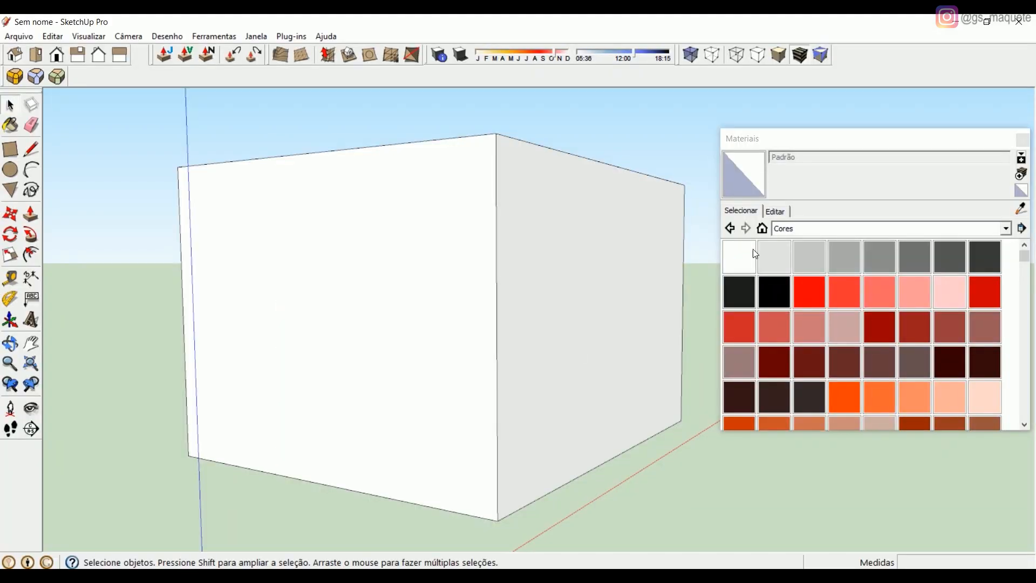
- Paint both visible box faces with the red color Cor_A01 and assign DESENHADO.jpg as that material's texture image
left_click(854, 286)
left_click(509, 290)
left_click(491, 301)
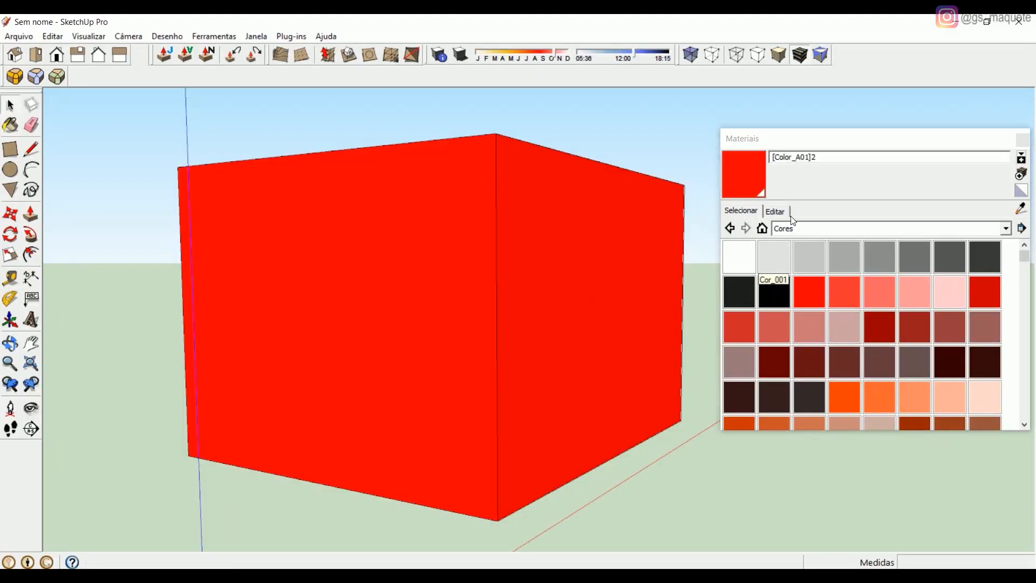
left_click(777, 212)
left_click(838, 344)
left_click(199, 122)
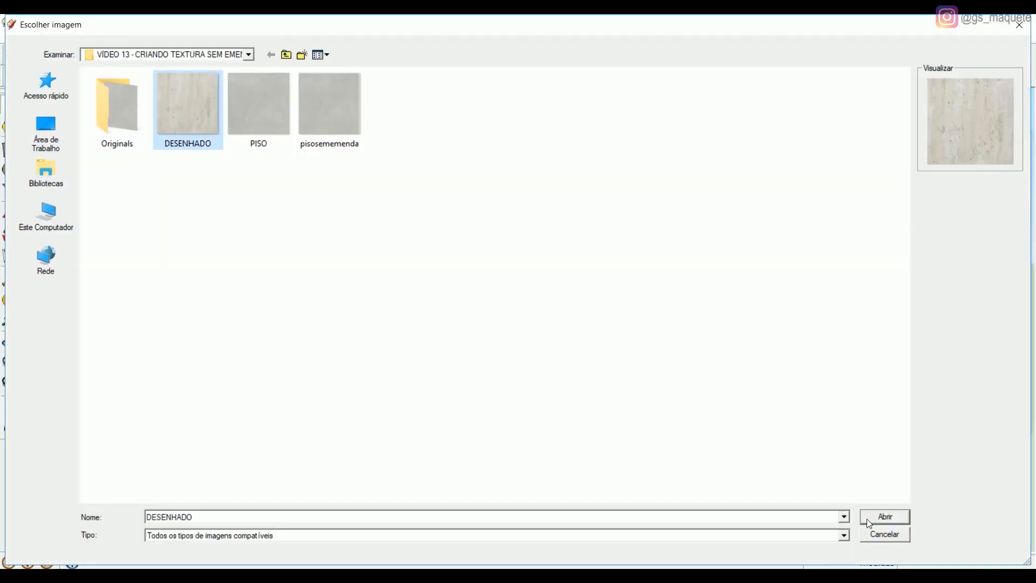
left_click(867, 520)
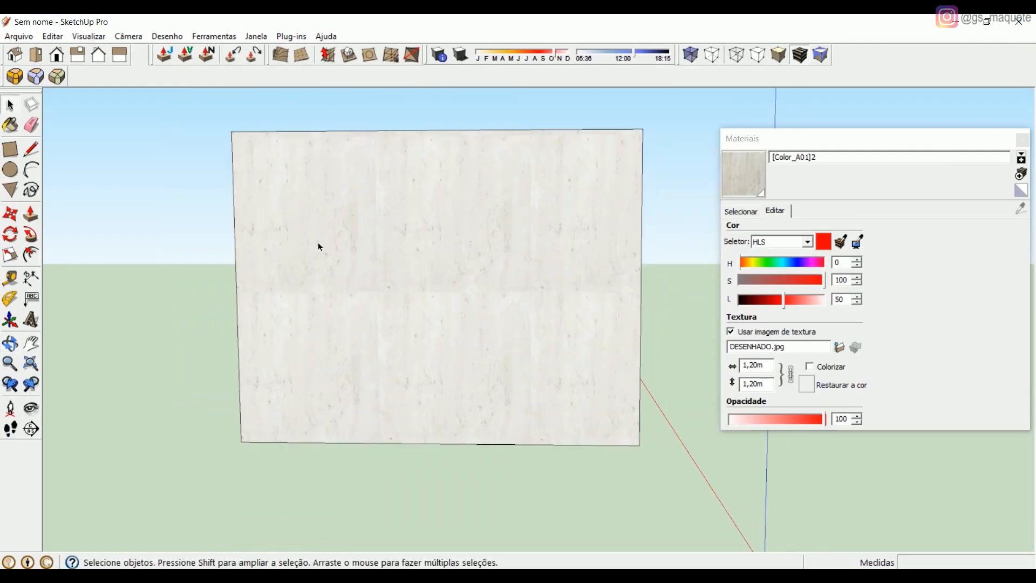
- Examine the repeating joints of the DESENHADO.jpg texture on the box face, close up and from afar
middle_click_drag(319, 241, 590, 273)
scroll(590, 273, "up", 2)
scroll(591, 273, "up", 5)
middle_click_drag(397, 377, 499, 326)
scroll(263, 332, "down", 5)
scroll(439, 365, "down", 4)
scroll(475, 380, "up", 2)
scroll(476, 324, "up", 2)
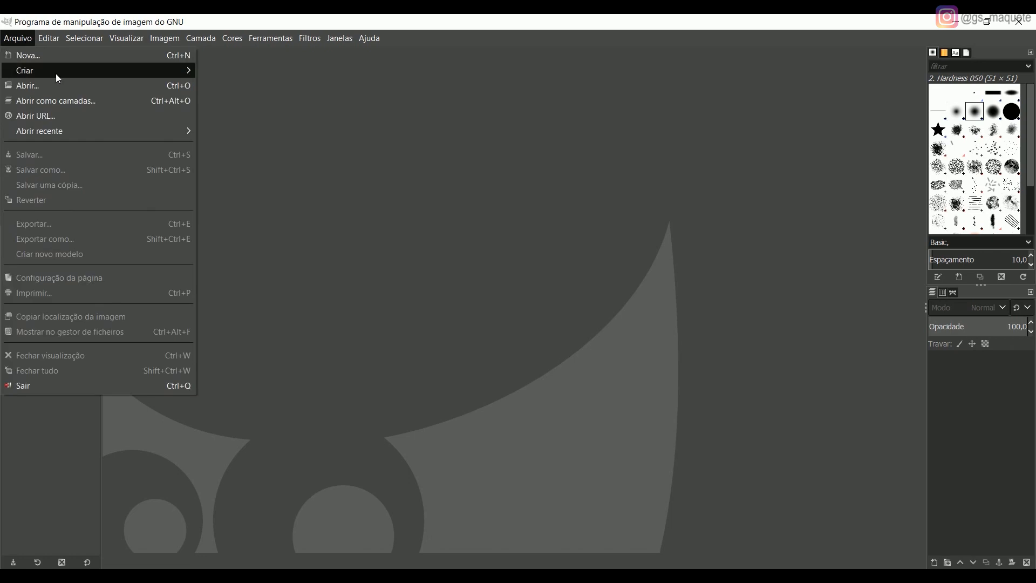
- Switch to GIMP, open DESENHADO.jpg and apply the Mosaico perfeito filter to make it seamless
left_click(49, 85)
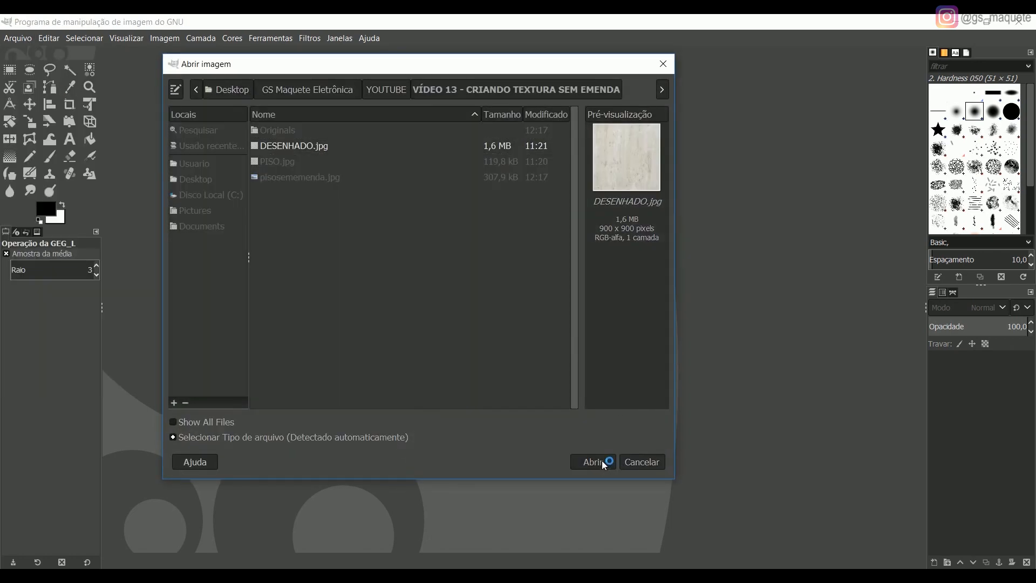
left_click(600, 460)
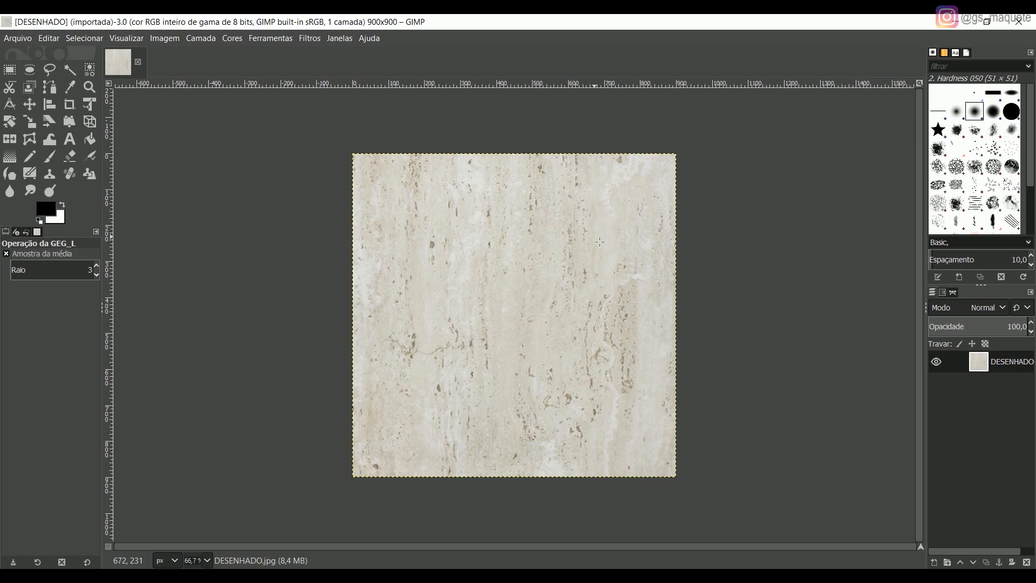
left_click(311, 39)
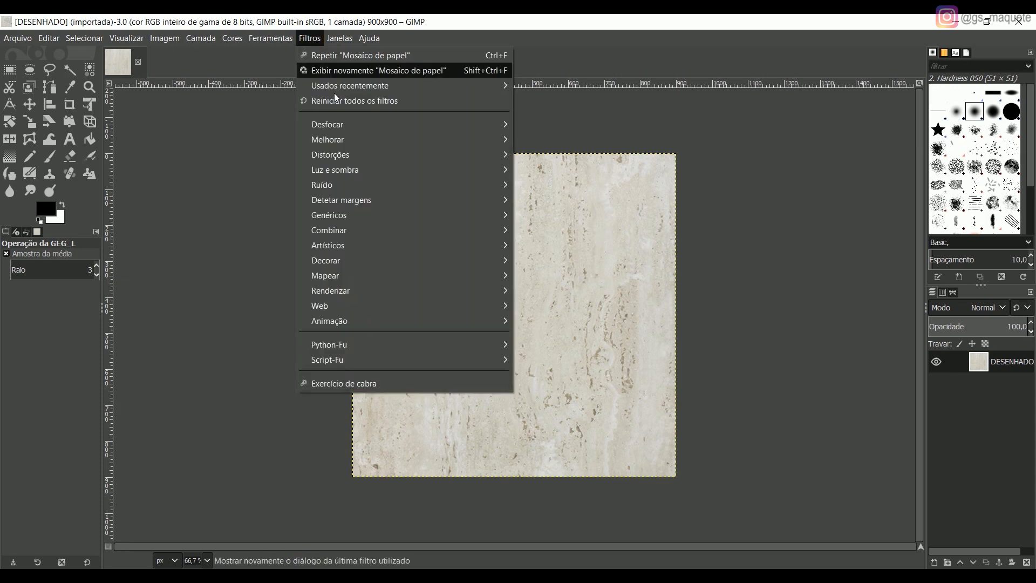
mouse_move(416, 276)
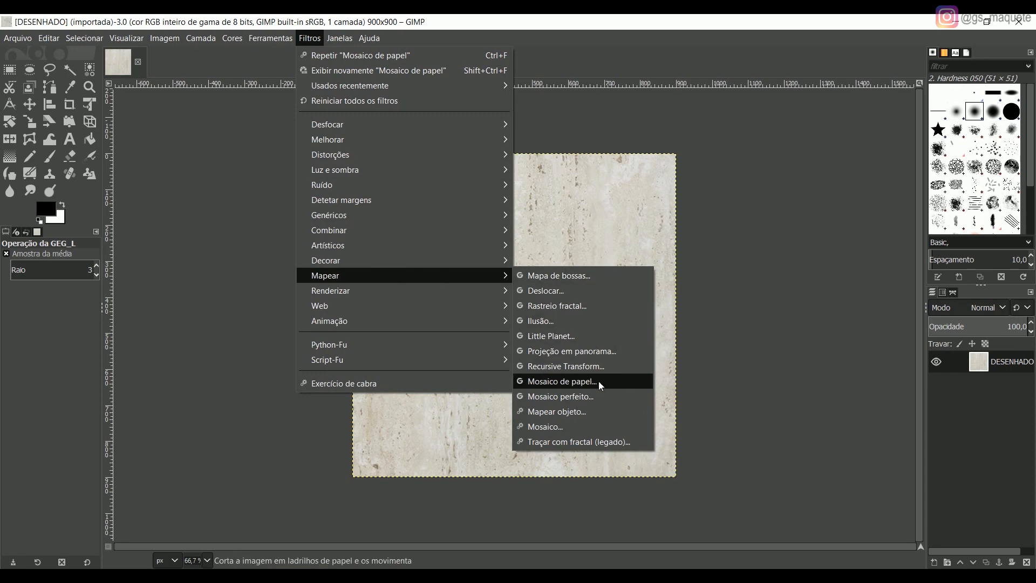
left_click(601, 397)
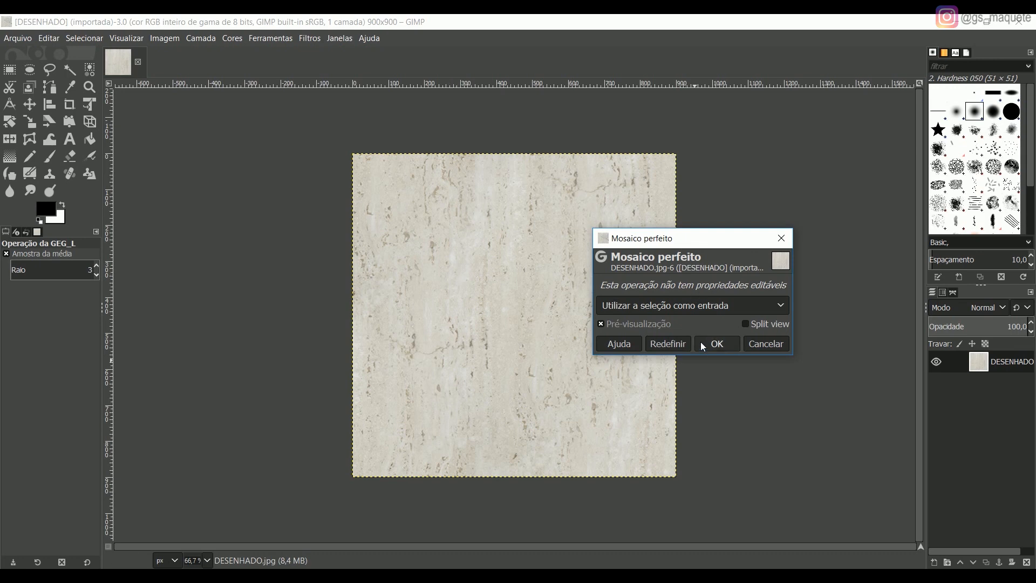
left_click(716, 344)
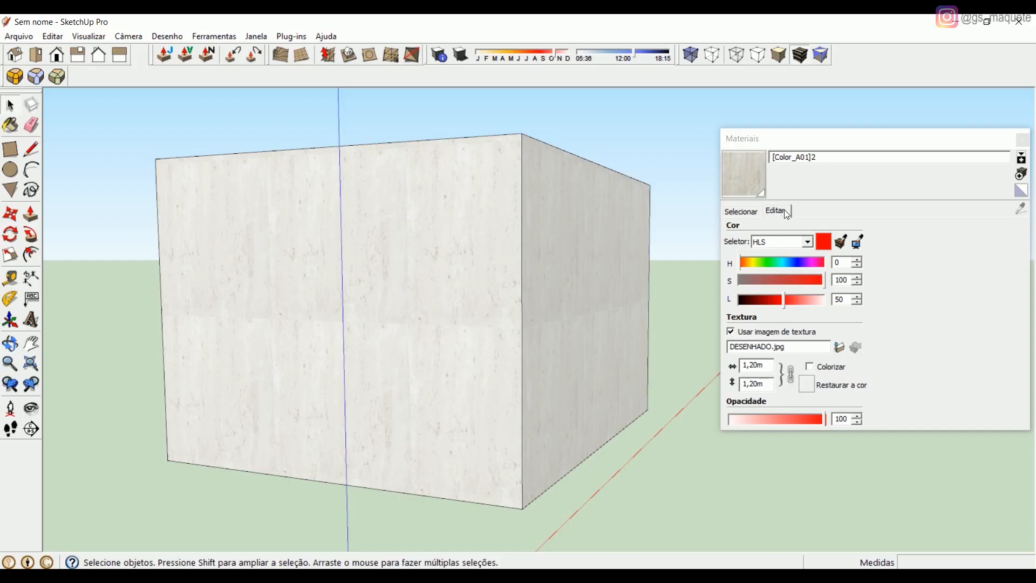
- Switch to SketchUp, repaint the box faces with the red color Cor_A01 and open the texture image chooser for that material
middle_click_drag(674, 236, 562, 263)
left_click(743, 210)
left_click(815, 286)
left_click(527, 306)
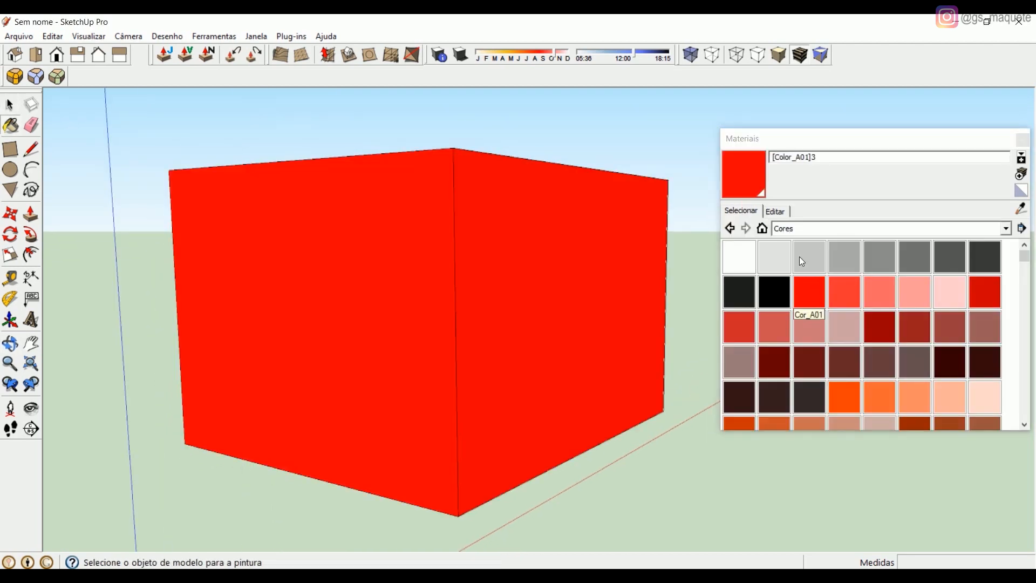
left_click(781, 211)
left_click(834, 349)
left_click(178, 104)
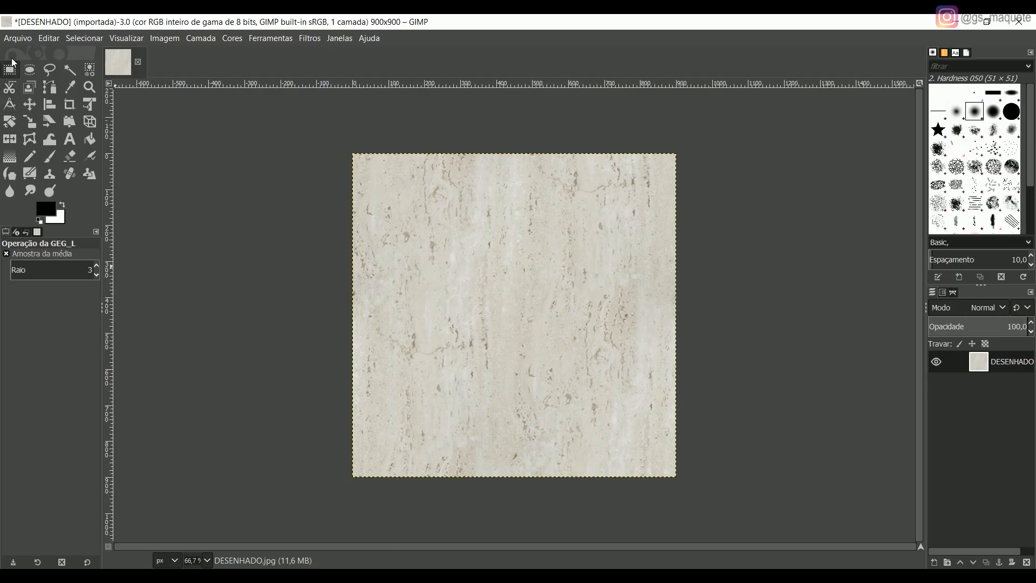
- Switch to GIMP and export the seamless image as the JPEG desenhadosememenda at quality 100
left_click(19, 39)
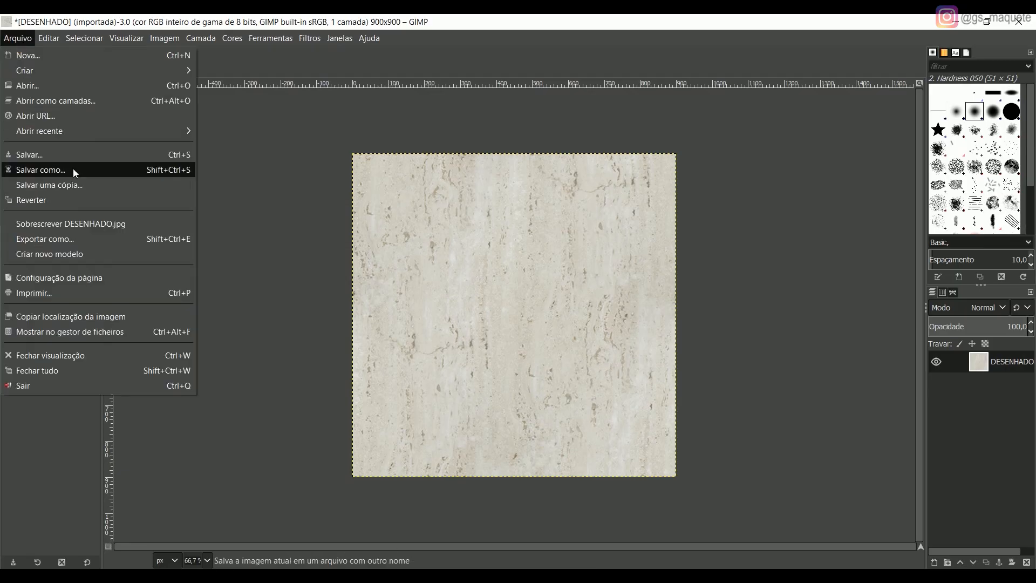
left_click(76, 239)
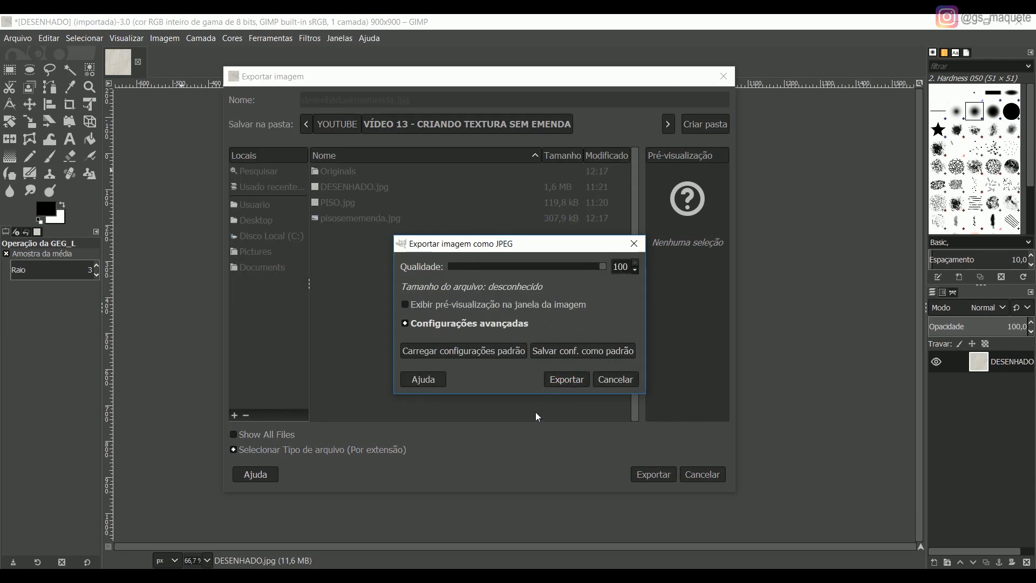
left_click(565, 385)
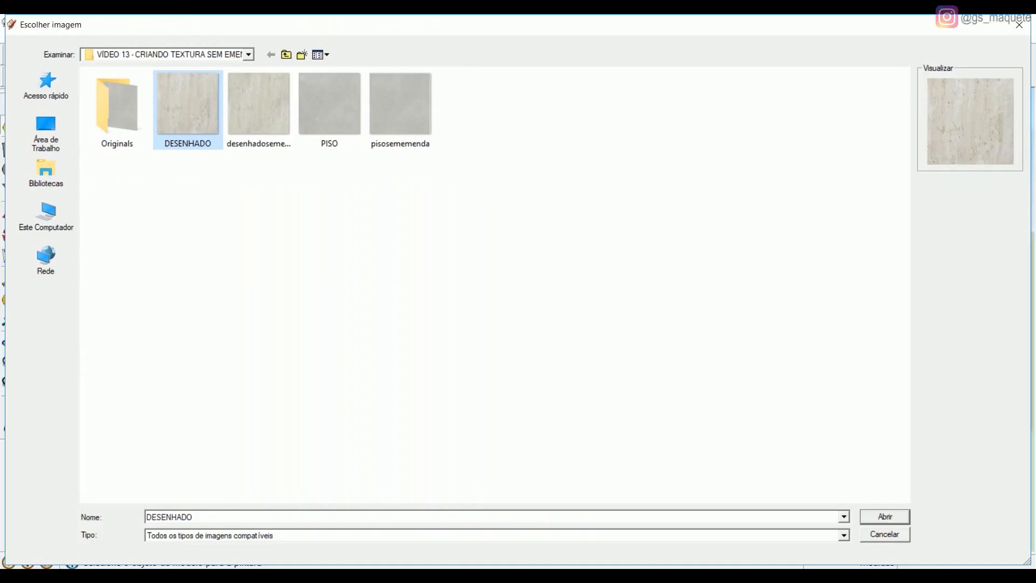
- Switch to SketchUp and load desenhadosememenda.jpg as the texture of the box faces' material
left_click(260, 126)
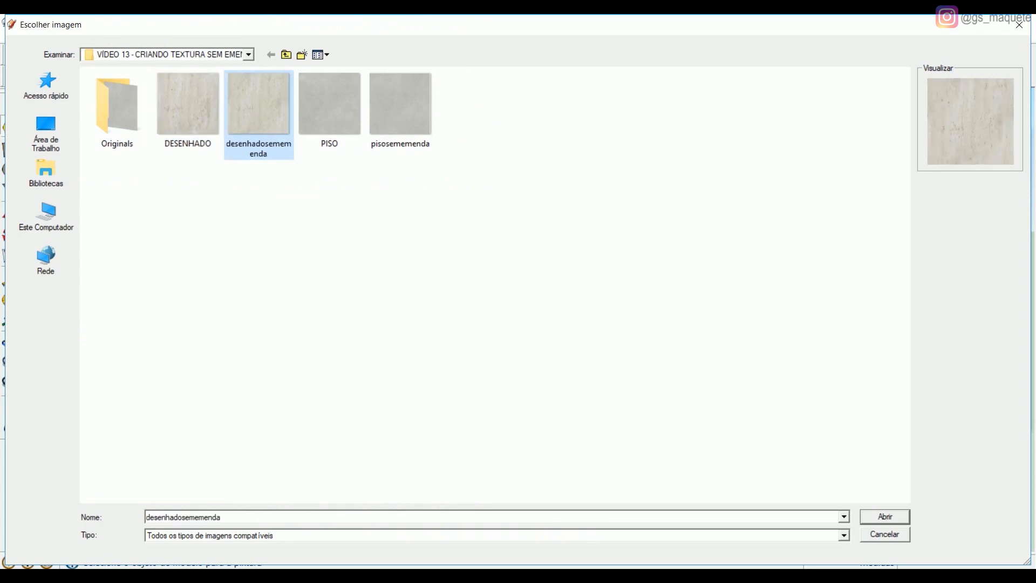
left_click(884, 521)
- Examine the seamless stone texture on the box face for visible joints, close up and from afar
mouse_move(525, 312)
middle_mouse_down()
mouse_move(259, 342)
mouse_move(377, 327)
mouse_move(385, 308)
middle_mouse_up()
scroll(259, 342, "up", 3)
scroll(385, 308, "down", 3)
scroll(401, 314, "up", 4)
scroll(400, 315, "down", 2)
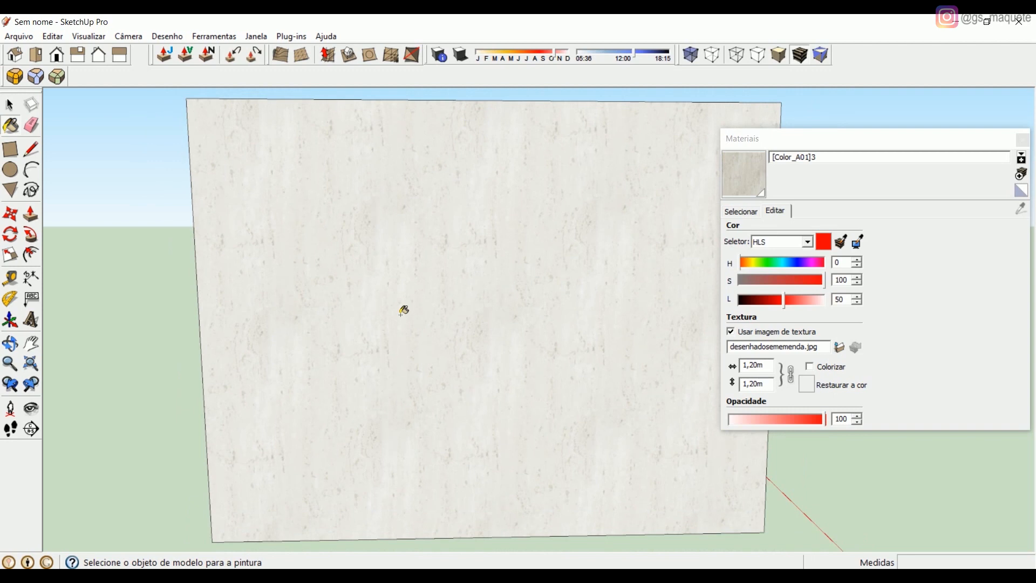
key("space")
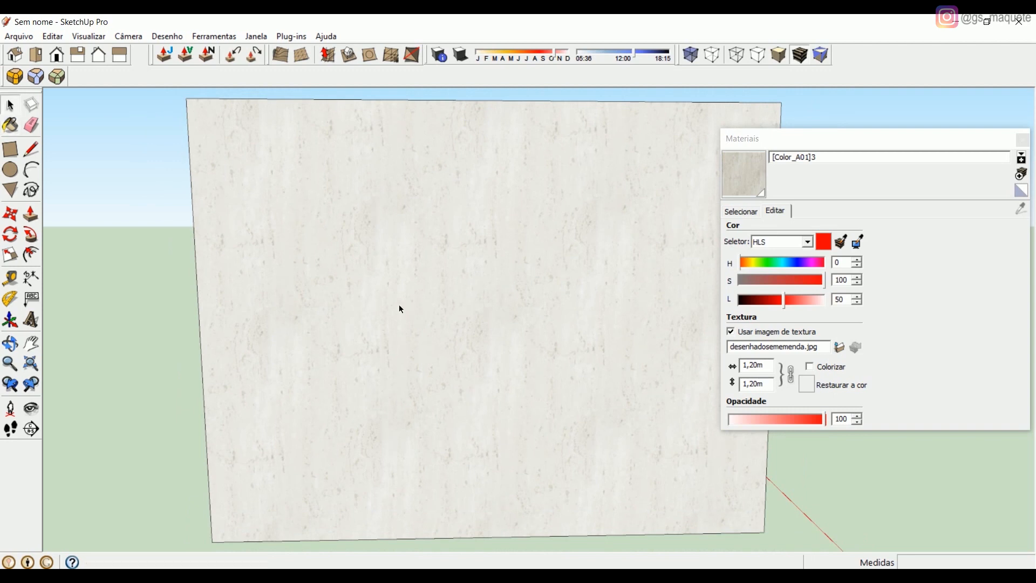
scroll(480, 278, "up", 3)
middle_click_drag(481, 277, 386, 279, "shift")
scroll(377, 278, "down", 4)
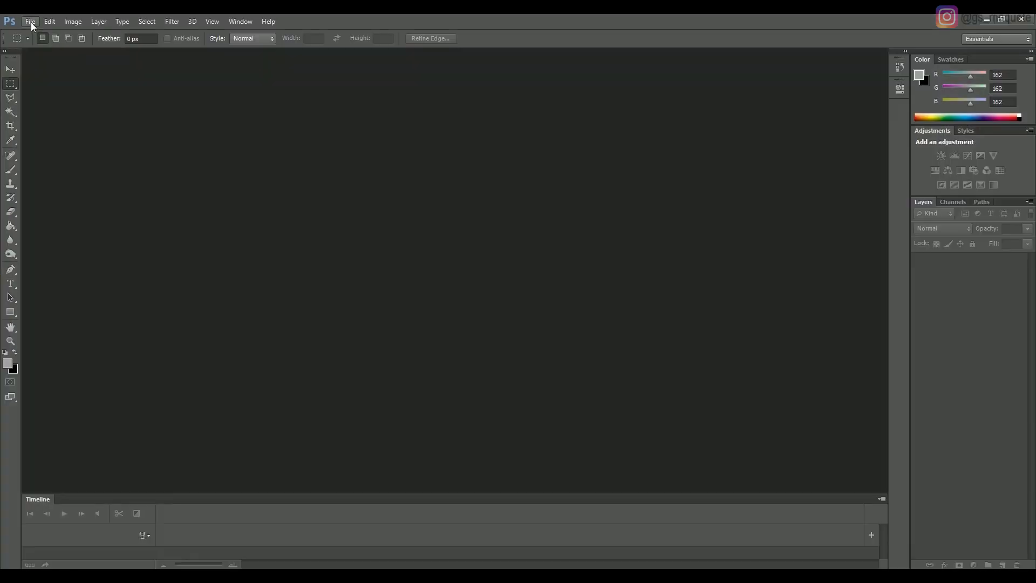
- Switch to Photoshop, open desenhadosememenda.jpg and activate the Move tool
left_click(30, 22)
left_click(82, 50)
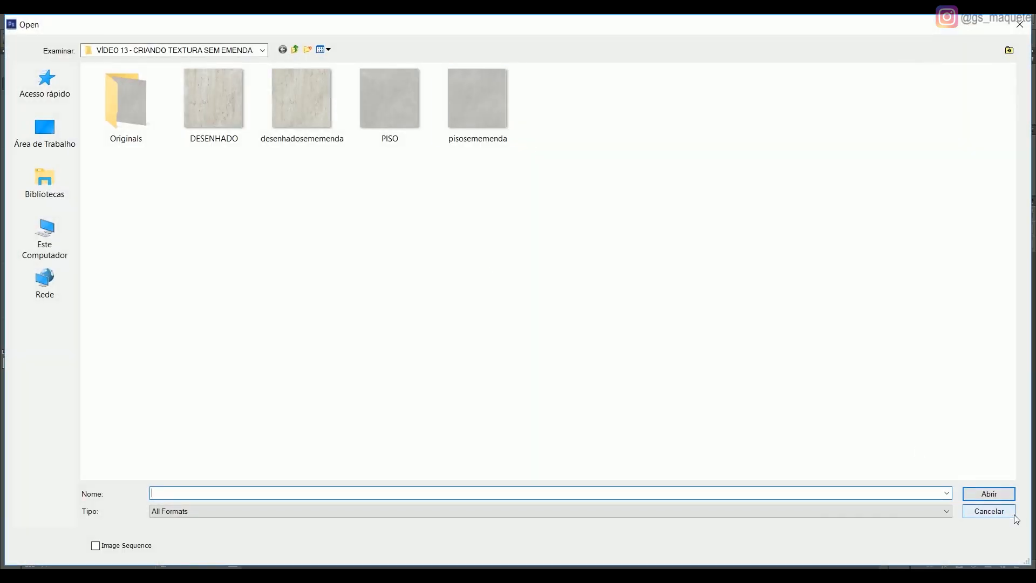
left_click(315, 127)
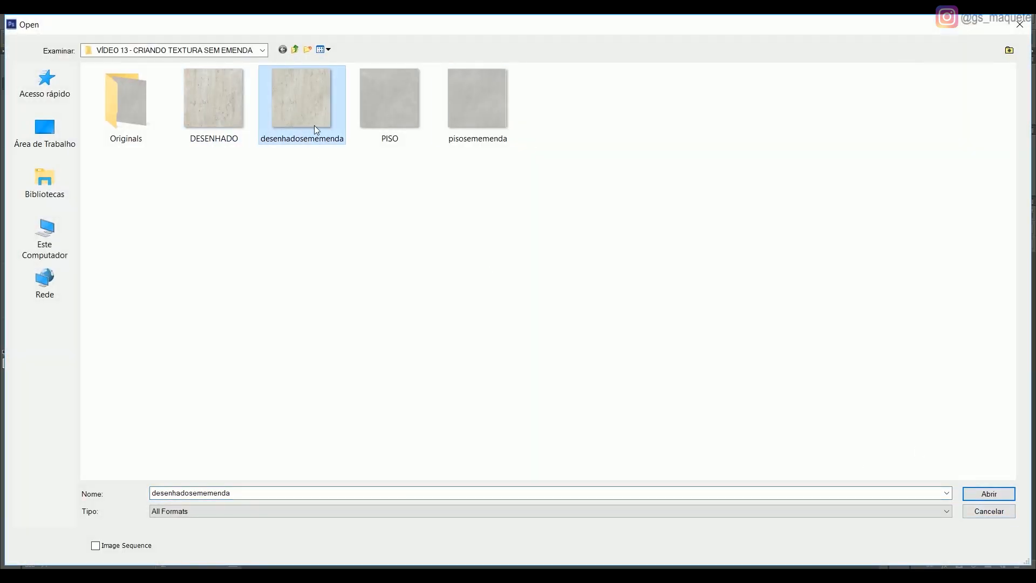
key("Return")
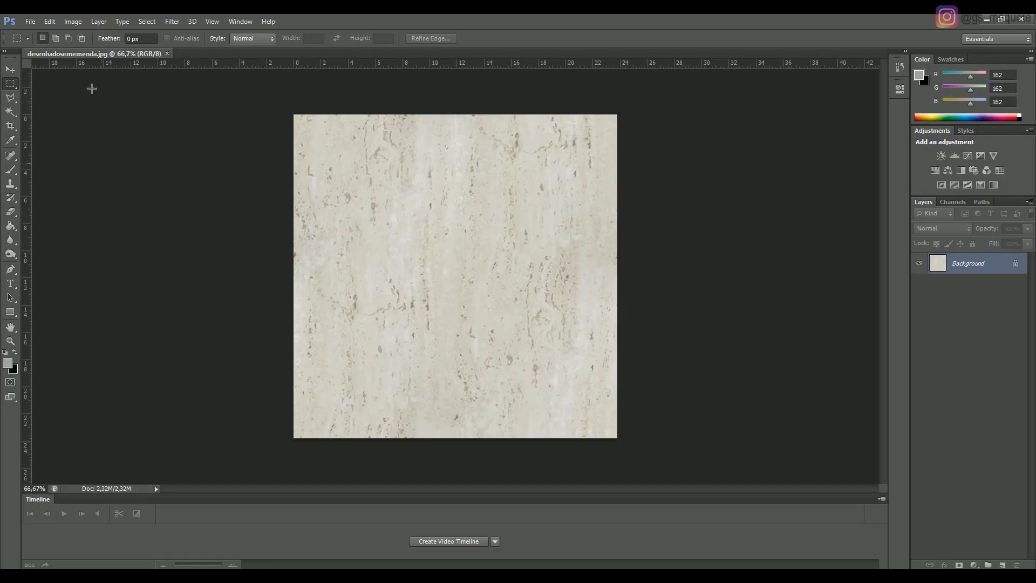
left_click(10, 70)
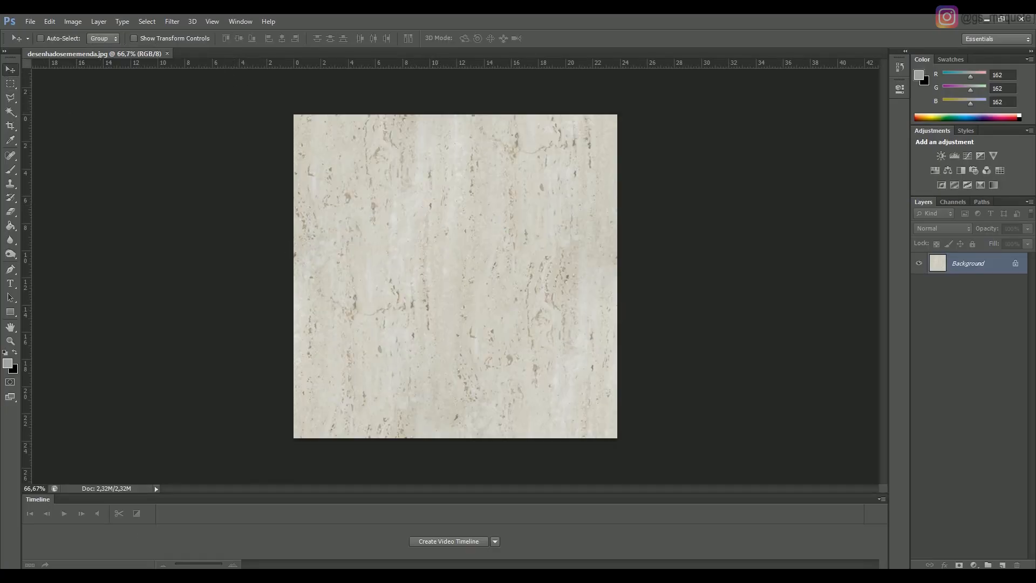
- Start a new document and name it "textura sem emenda"
left_click(30, 21)
left_click(64, 35)
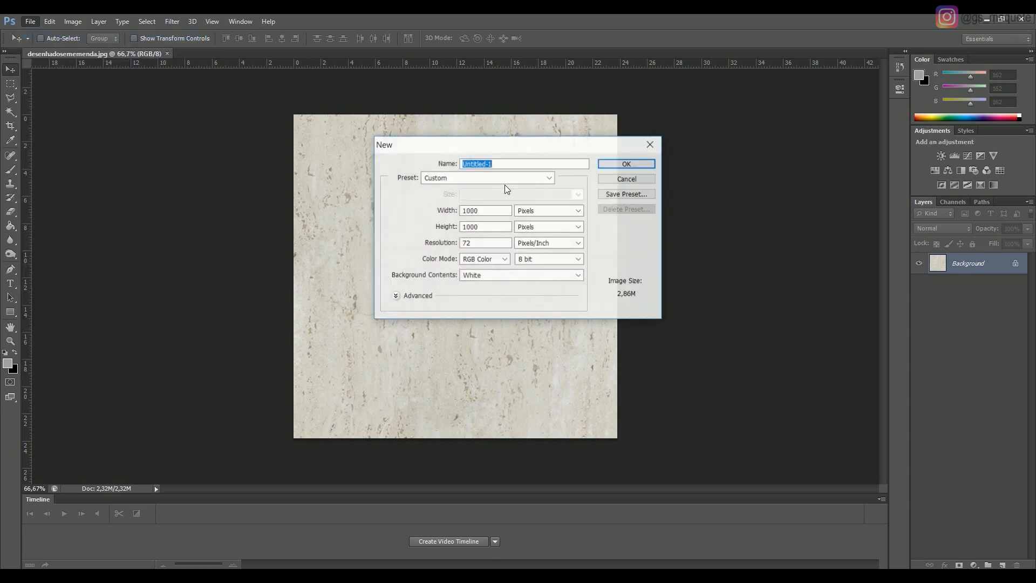
left_click_drag(515, 147, 558, 170)
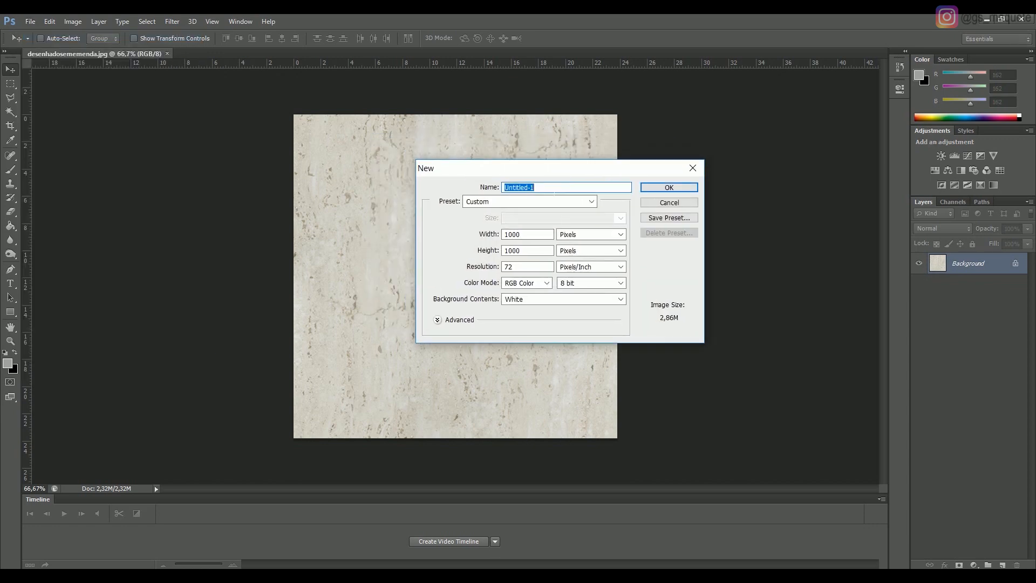
type("textura sem emenda")
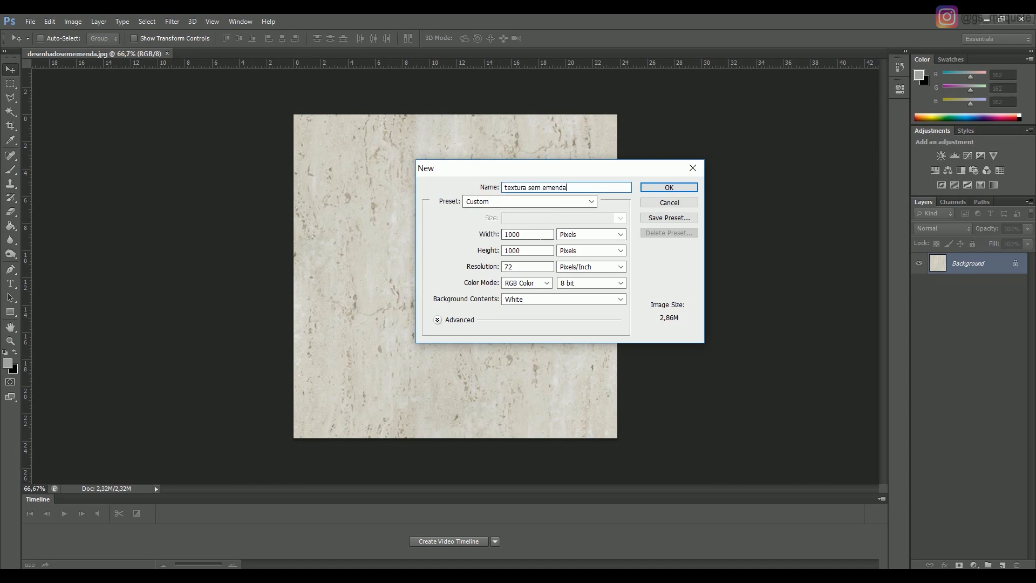
- Set the new document's width and height to 4000 pixels each and create it
key("Tab")
type("1000")
left_click(525, 251)
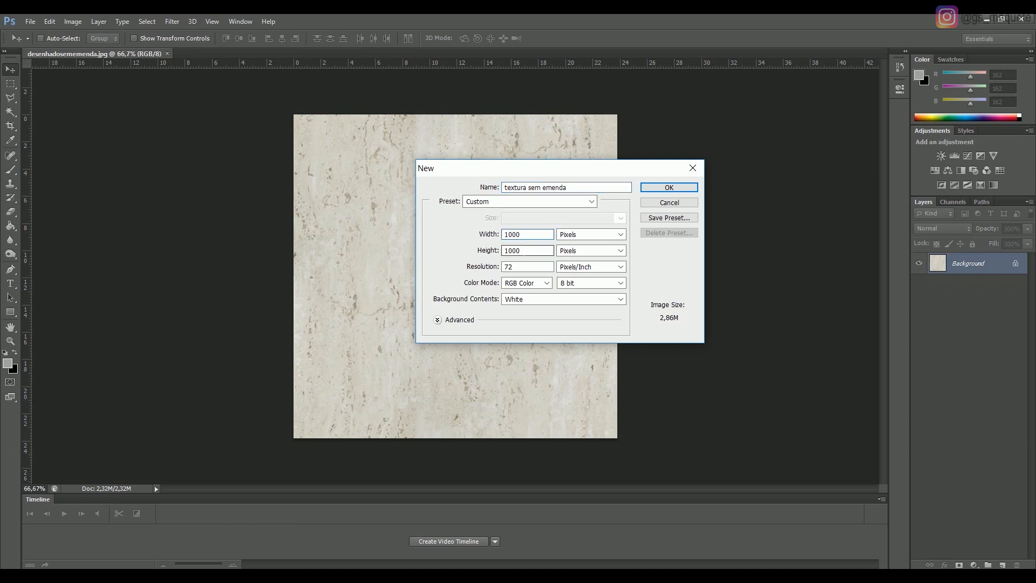
left_click(548, 239)
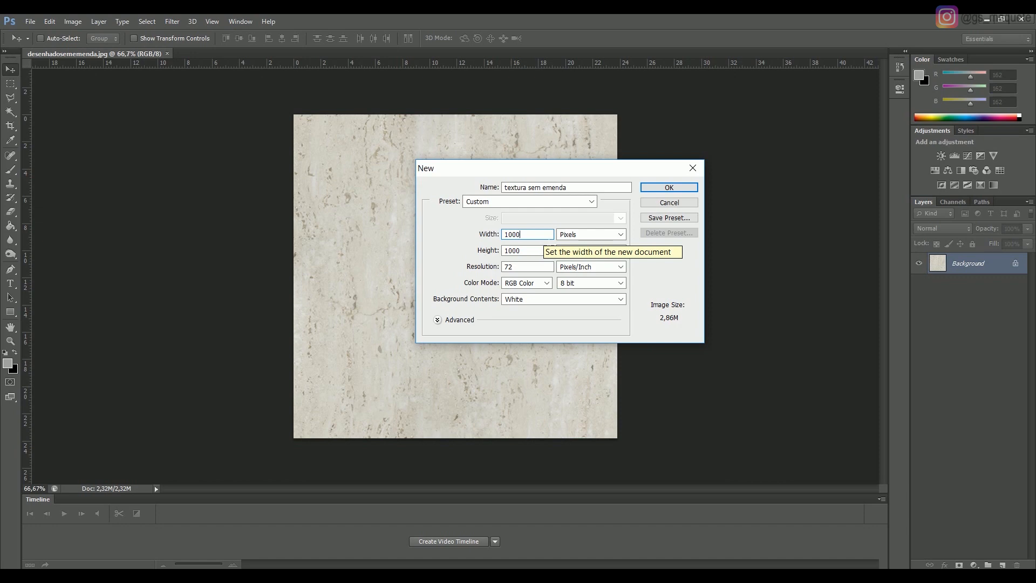
left_click_drag(532, 235, 416, 214)
type("4000")
key("Tab")
type("4000")
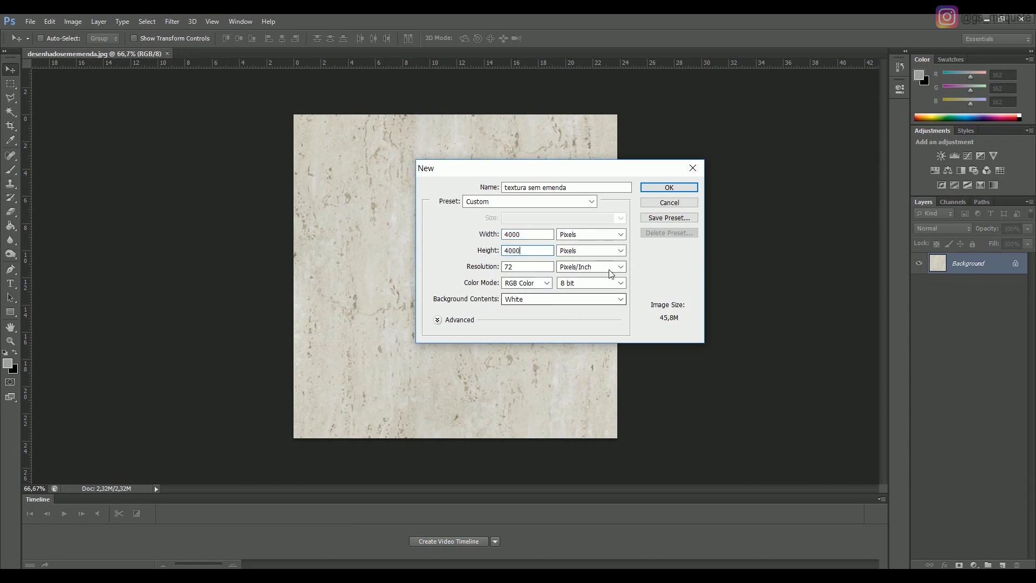
left_click(659, 187)
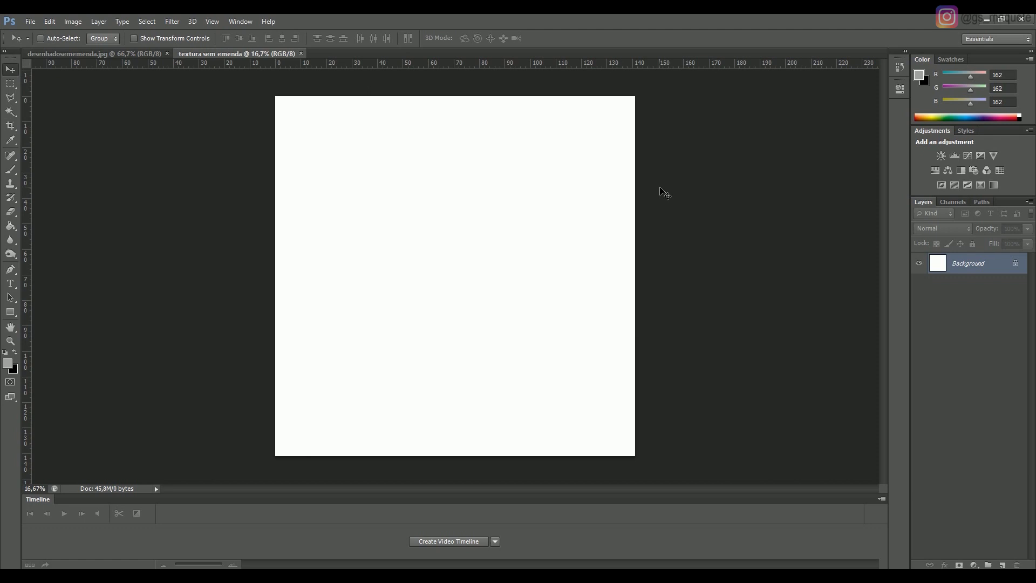
- Convert the locked Background of the new document into a regular layer
double_click(1008, 265)
left_click(592, 198)
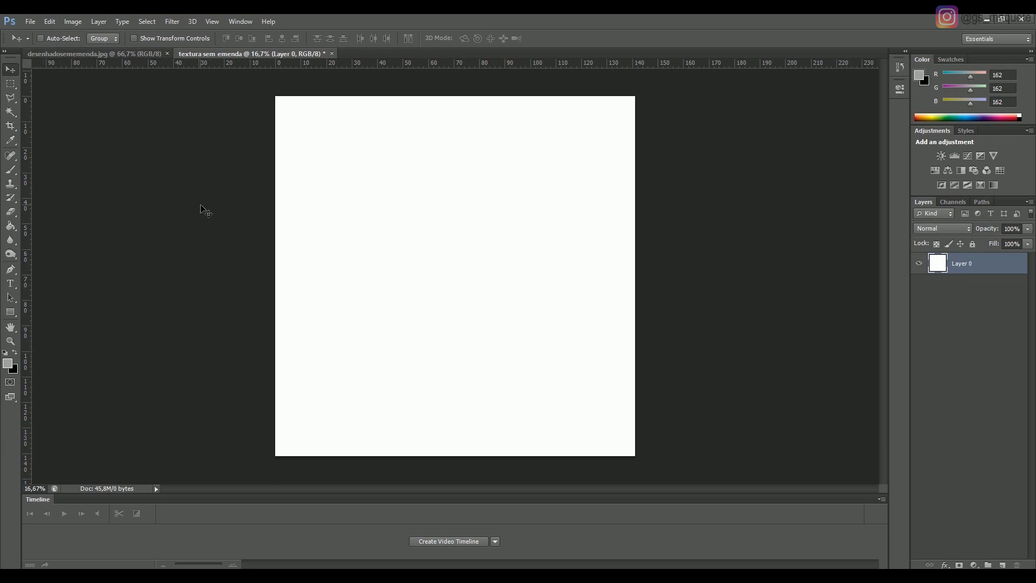
- Toggle the rulers off and on, and place a vertical and a horizontal guide crossing at the canvas center
key("ctrl+r")
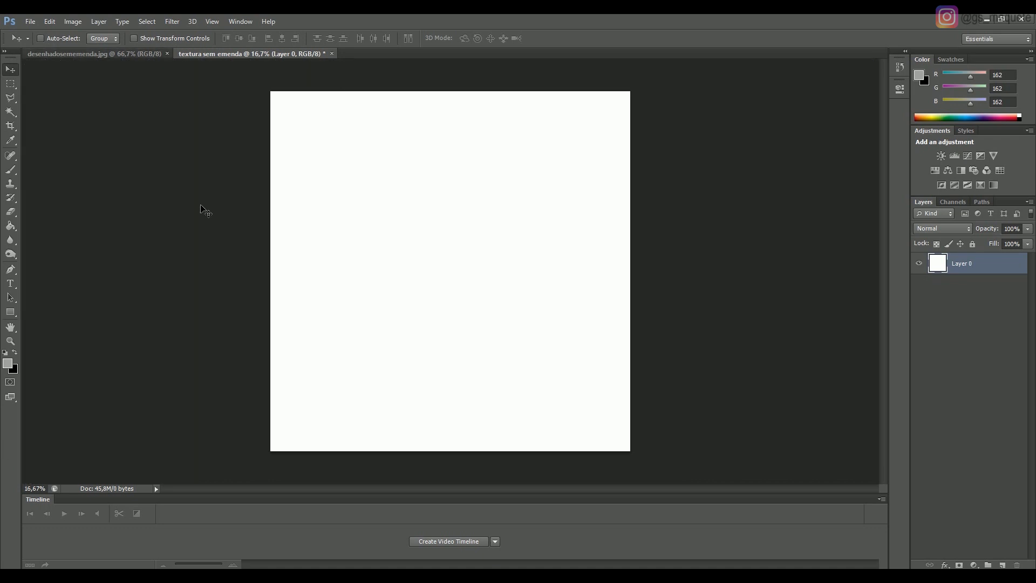
key("ctrl+r")
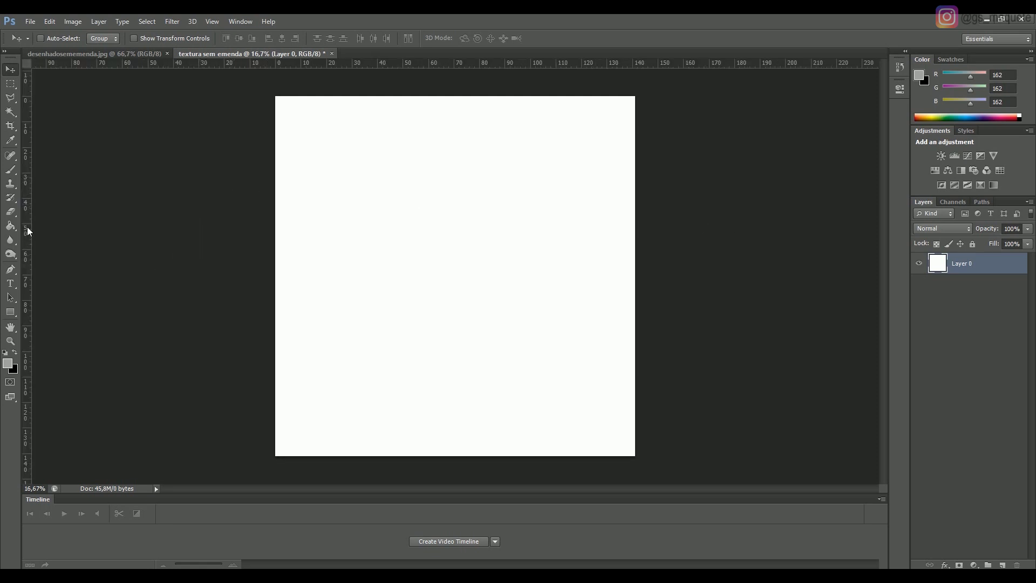
left_click_drag(29, 228, 458, 246)
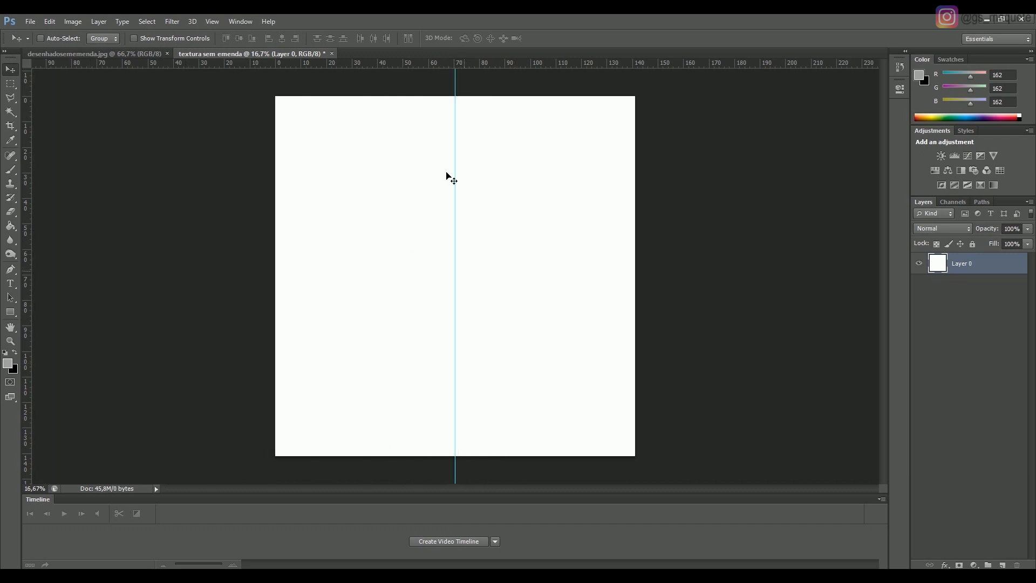
left_click_drag(307, 64, 337, 284)
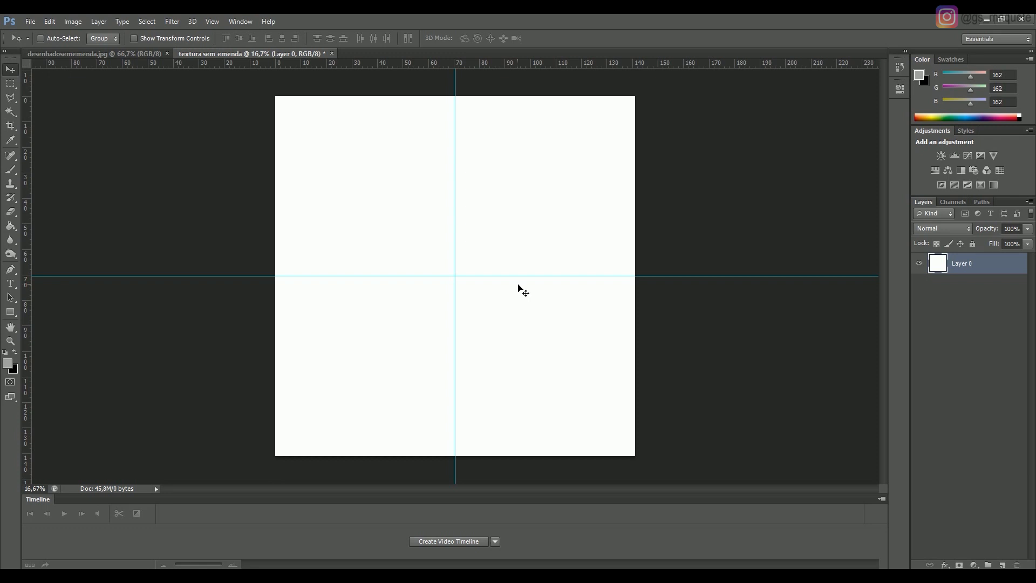
- Copy the whole texture from desenhadosememenda.jpg, paste it into textura sem emenda and move it to the canvas's upper-left corner
left_click(118, 54)
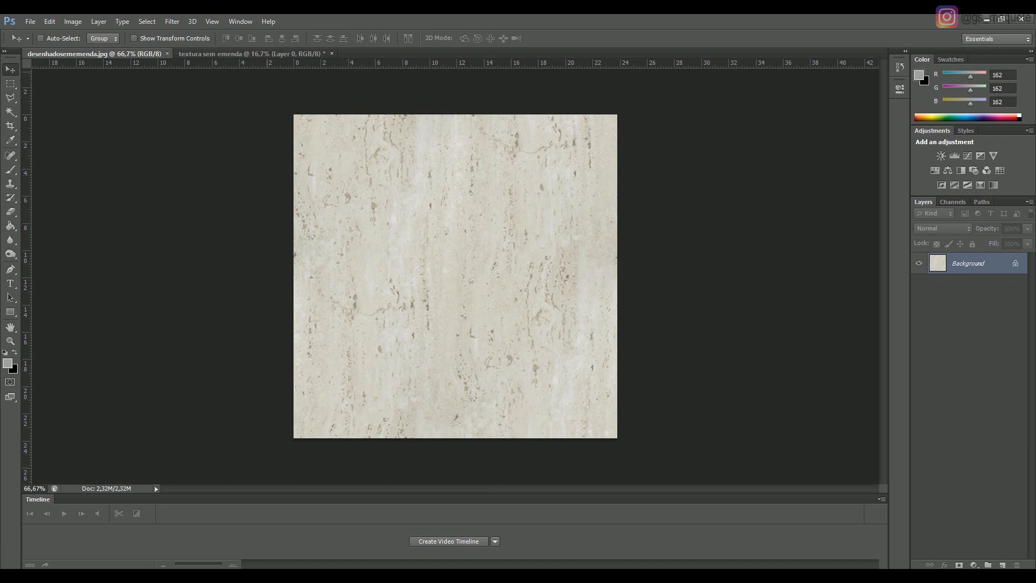
left_click(286, 54)
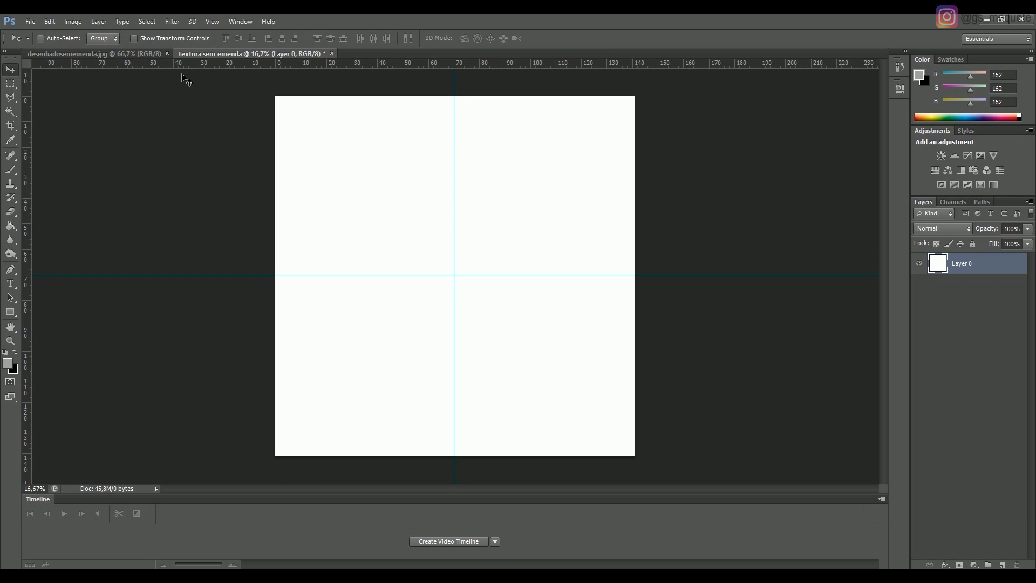
left_click(136, 55)
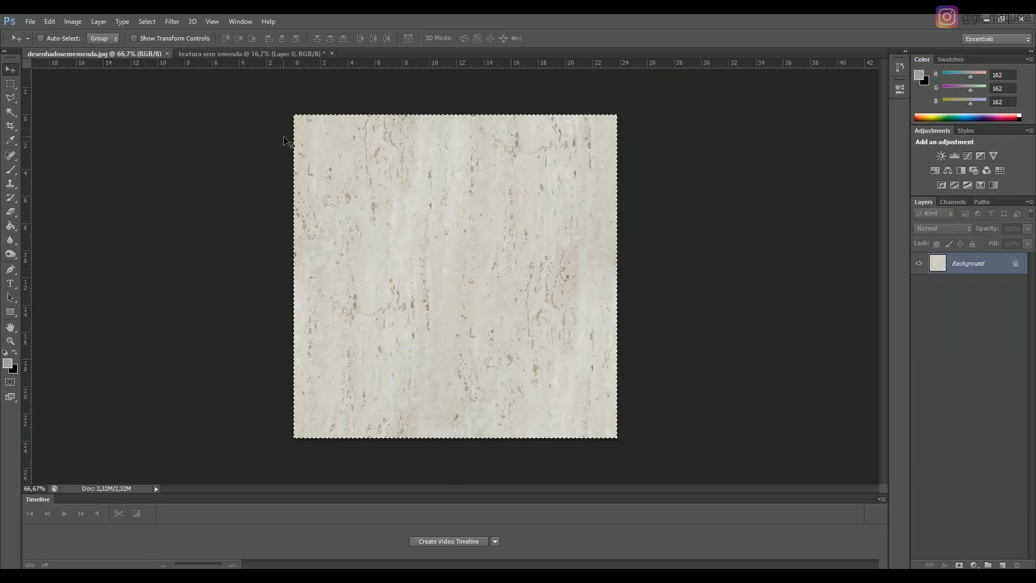
left_click(231, 57)
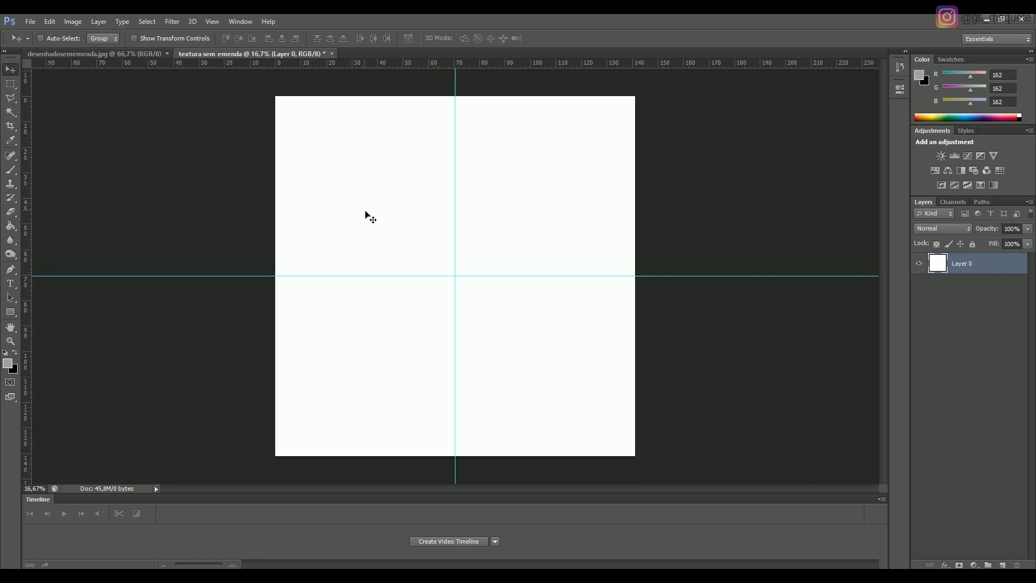
key("ctrl+v")
left_click_drag(473, 267, 335, 131)
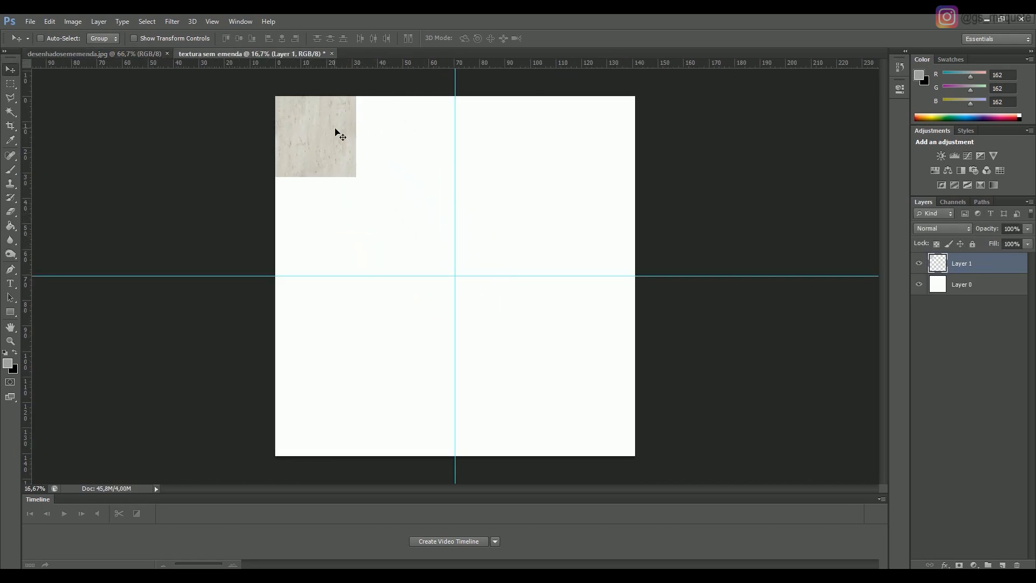
- Scale the pasted texture up from its corner so it fills the upper-left quadrant to the crossing guides
key("ctrl+t")
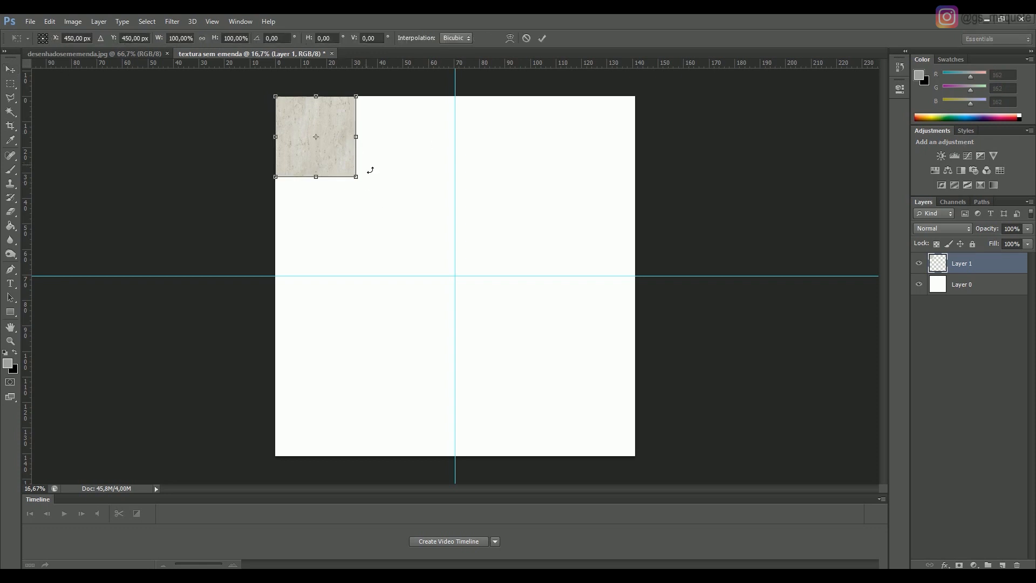
left_click_drag(360, 179, 466, 270)
key("Return")
scroll(439, 248, "up", 5, "alt")
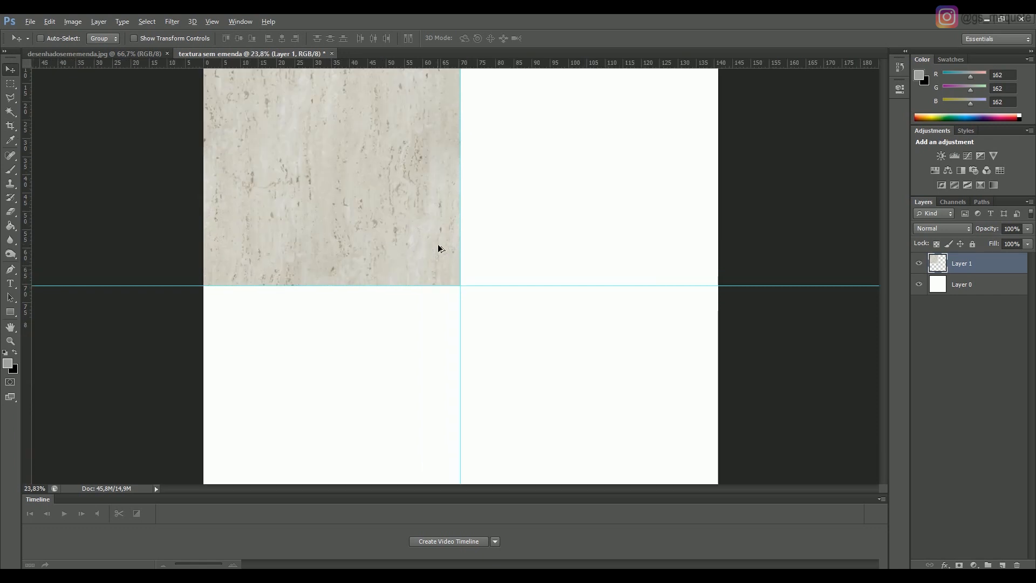
scroll(441, 278, "down", 5, "alt")
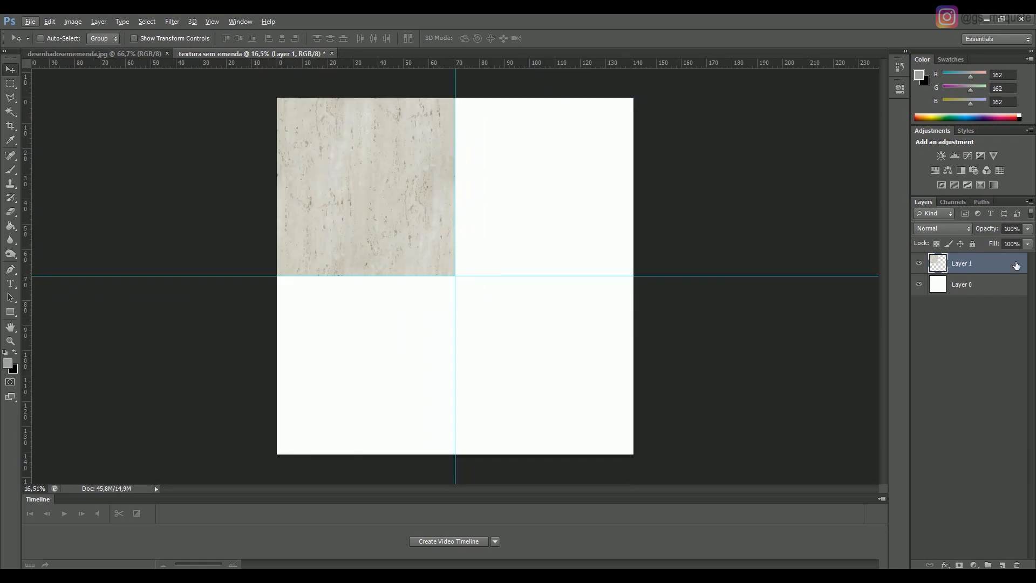
- Duplicate the texture layer three times and place the copies in the other three quadrants to cover the canvas
key("ctrl+j")
left_click_drag(419, 170, 384, 370)
key("ctrl+j")
key("ctrl+j")
scroll(410, 383, "up", 3, "alt")
scroll(410, 292, "up", 4, "alt")
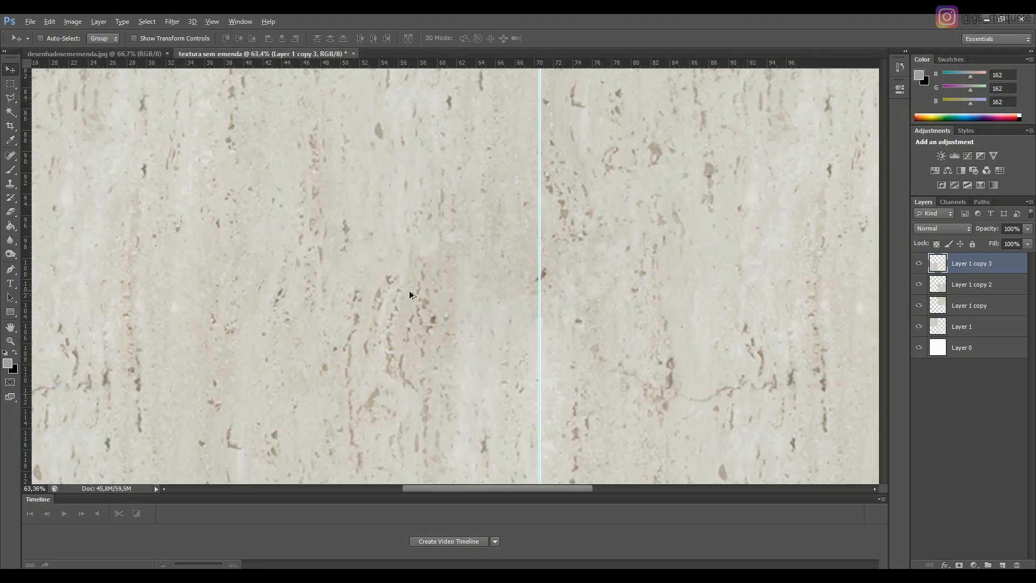
scroll(494, 386, "down", 5, "alt")
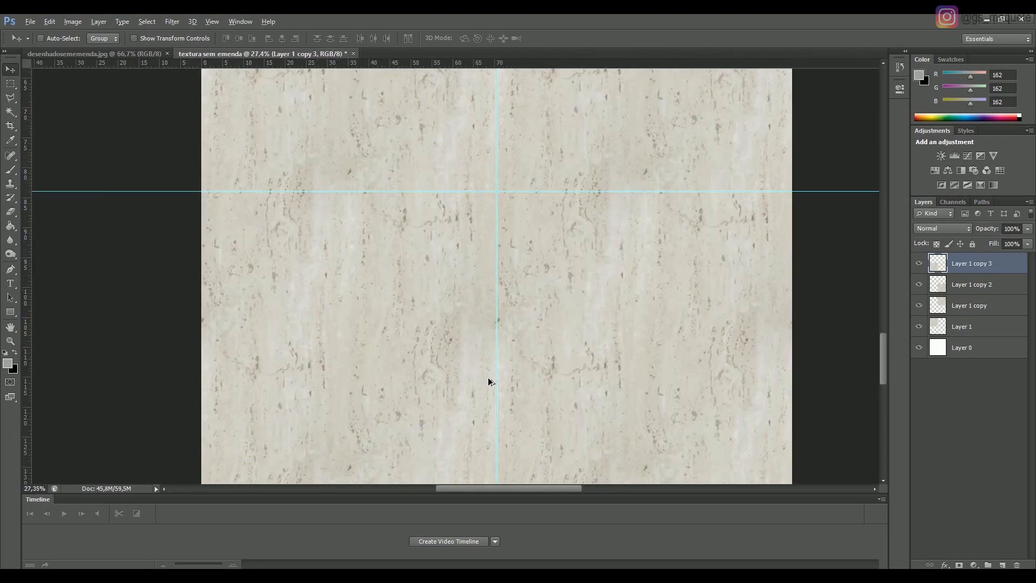
scroll(459, 358, "down", 2, "alt")
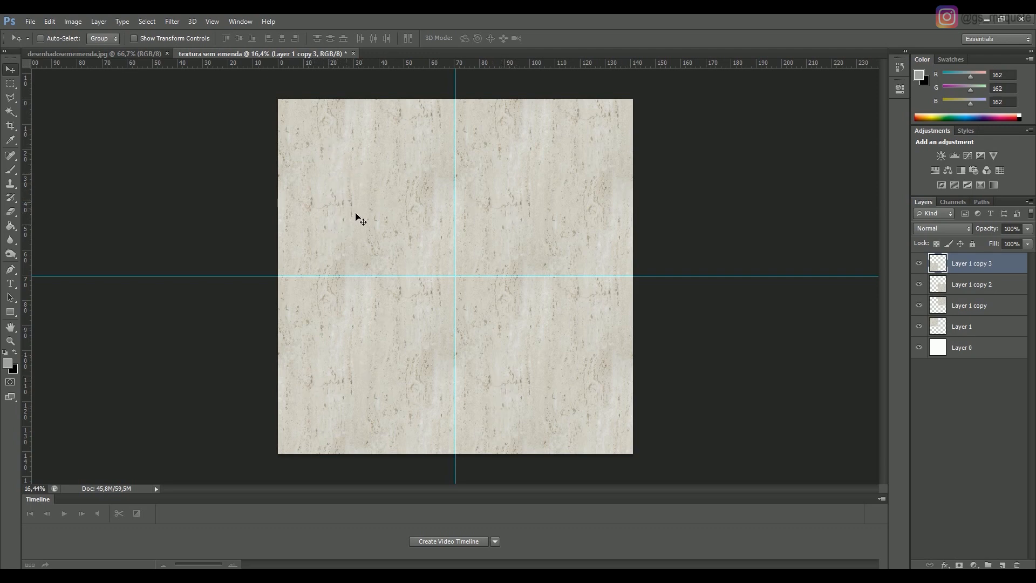
- Mirror the lower-right tile, Layer 1 copy 2, horizontally and fit it back into its quadrant
left_click(1004, 289)
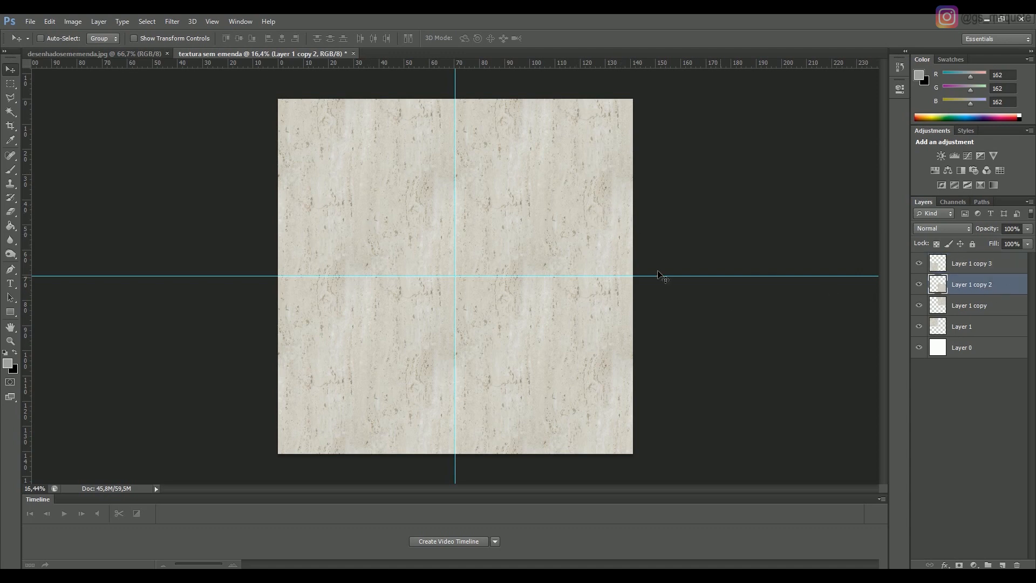
key("ctrl+t")
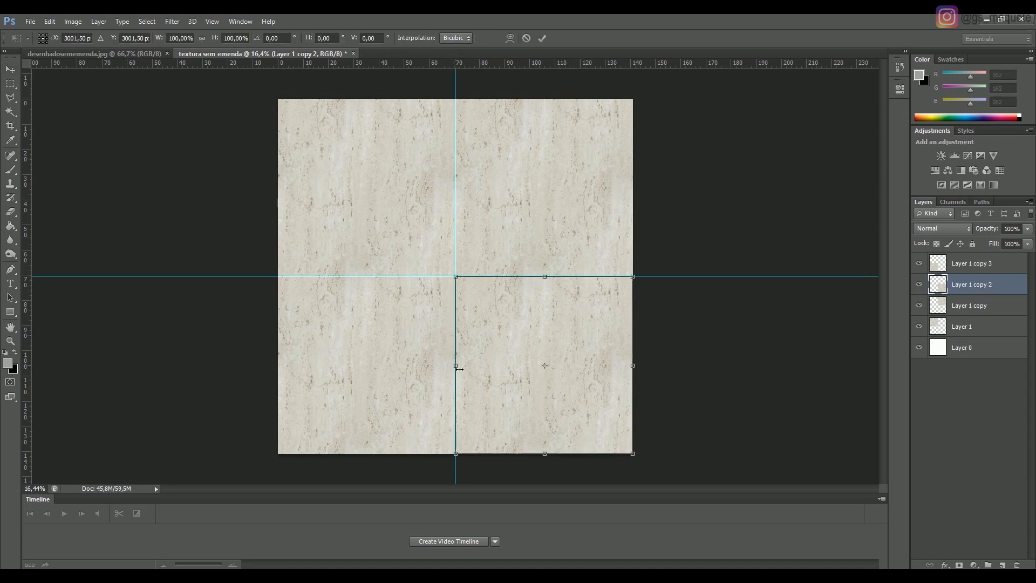
left_click_drag(456, 366, 808, 366)
left_click_drag(742, 320, 569, 322)
left_click_drag(637, 369, 639, 369)
key("Return")
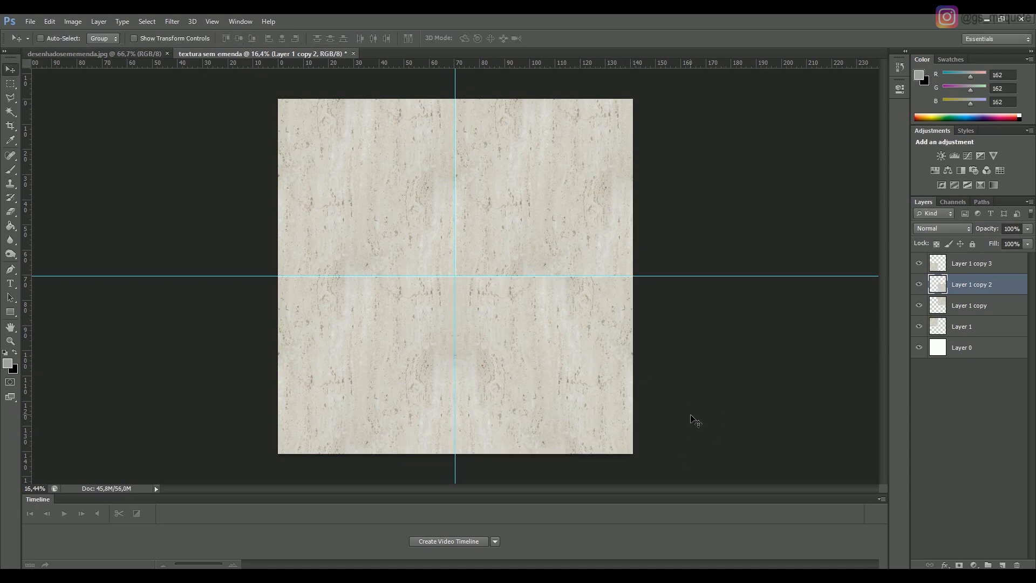
- Mirror the upper-right tile, Layer 1 copy, vertically and fit it back into its quadrant
left_click(1004, 312)
key("ctrl+t")
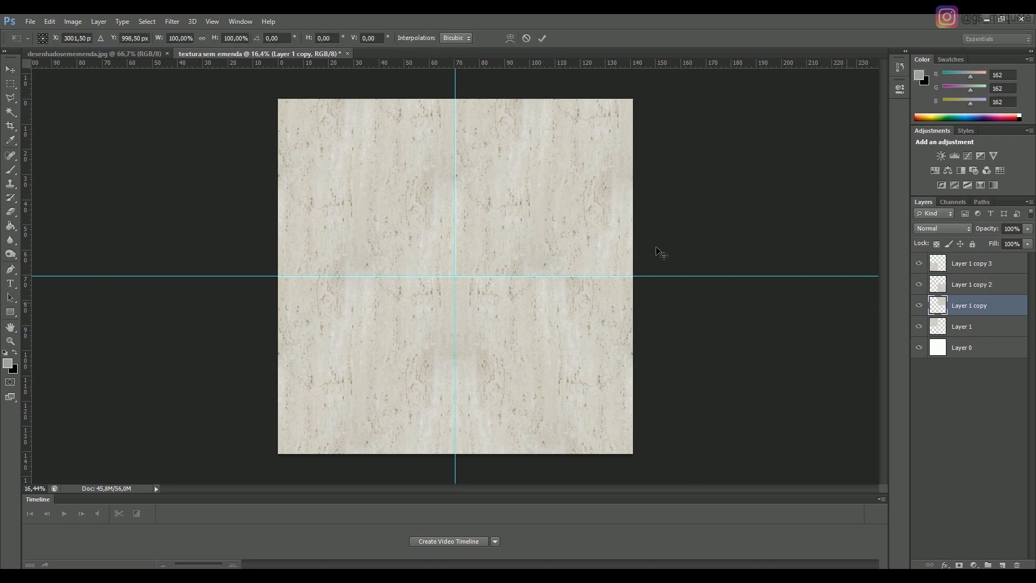
left_click_drag(551, 102, 552, 454)
left_click_drag(593, 384, 585, 212)
left_click_drag(586, 212, 586, 212)
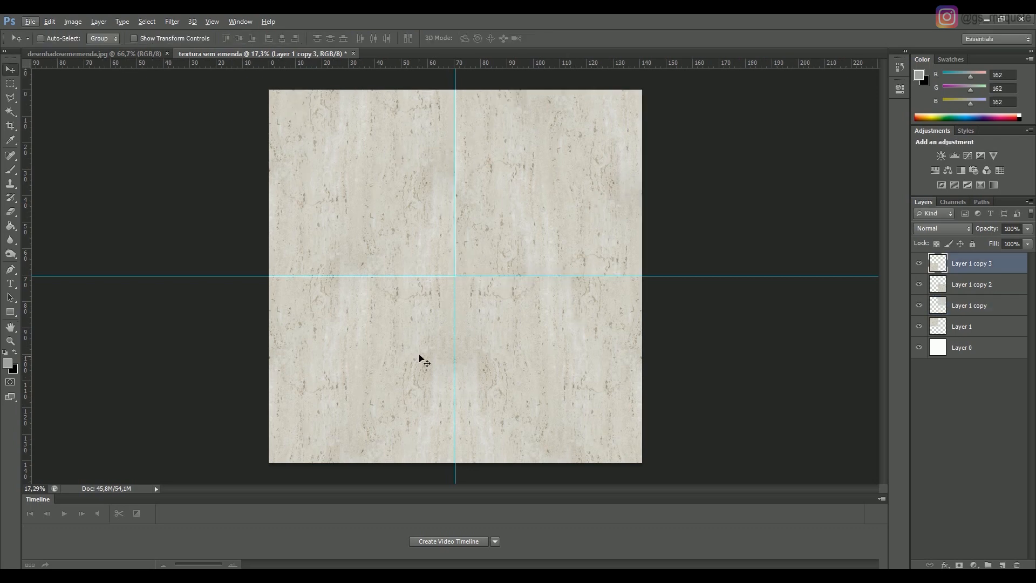
- Mirror the lower-left tile, Layer 1 copy 3, horizontally and fit it back into its quadrant
key("ctrl+t")
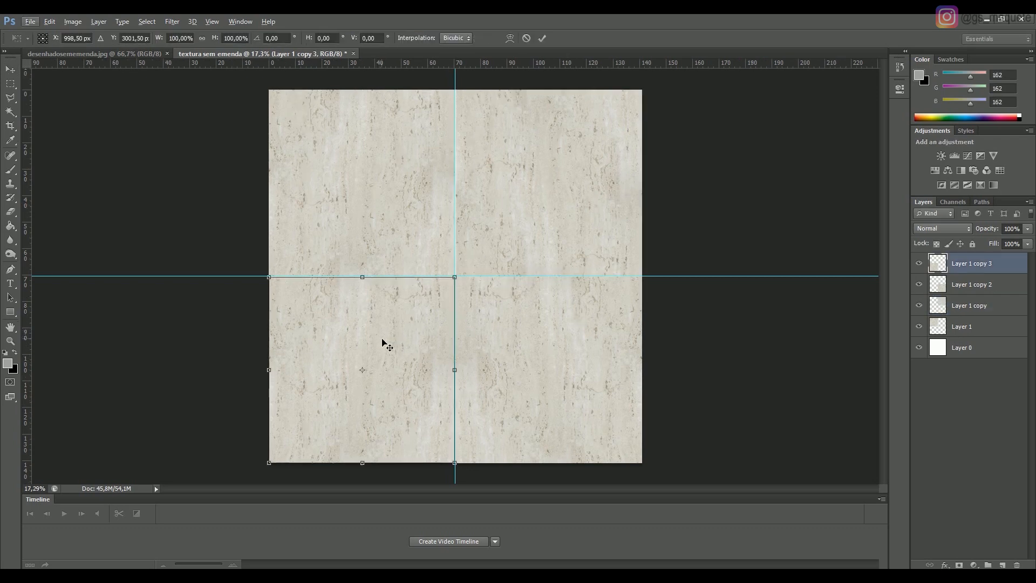
left_click_drag(457, 373, 99, 374)
left_click_drag(253, 346, 410, 346)
left_click_drag(286, 370, 273, 375)
key("Return")
key("ctrl+0")
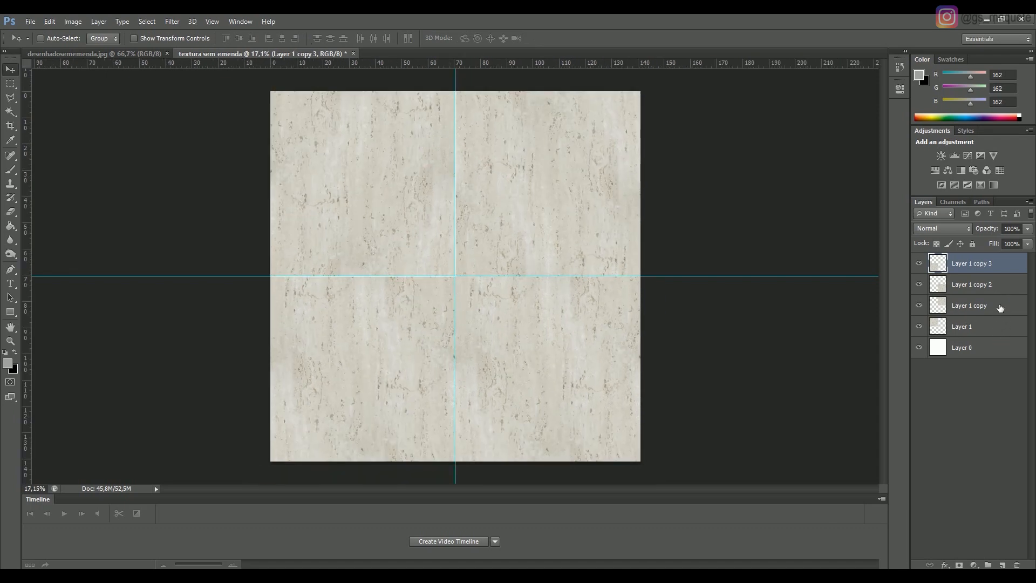
- Clone a clean area over the curved vein in the upper-right tile on Layer 1 copy, using a 600-pixel Clone Stamp brush
left_click(1000, 308)
left_click(919, 305)
left_click(919, 306)
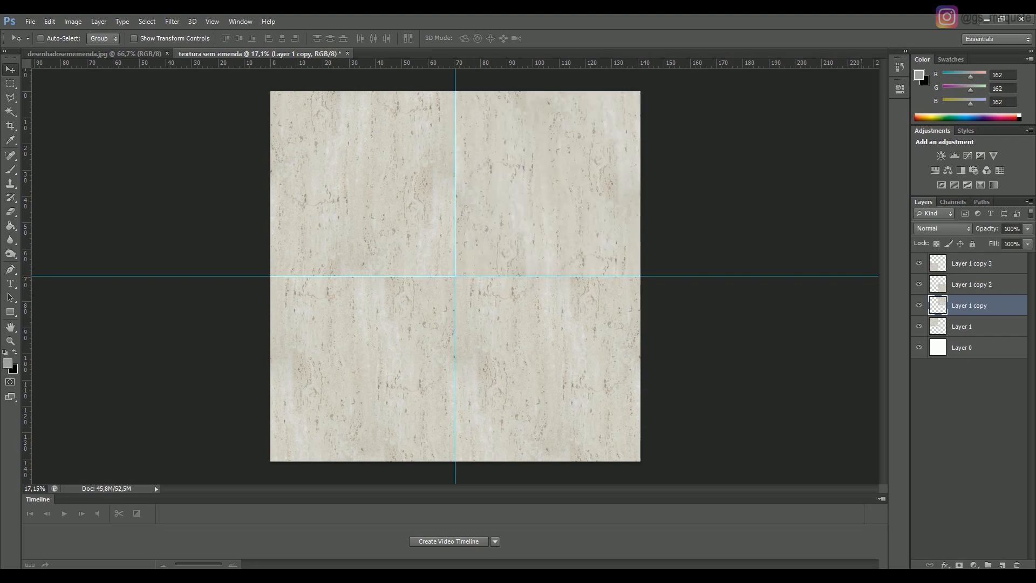
scroll(550, 178, "up", 5, "alt")
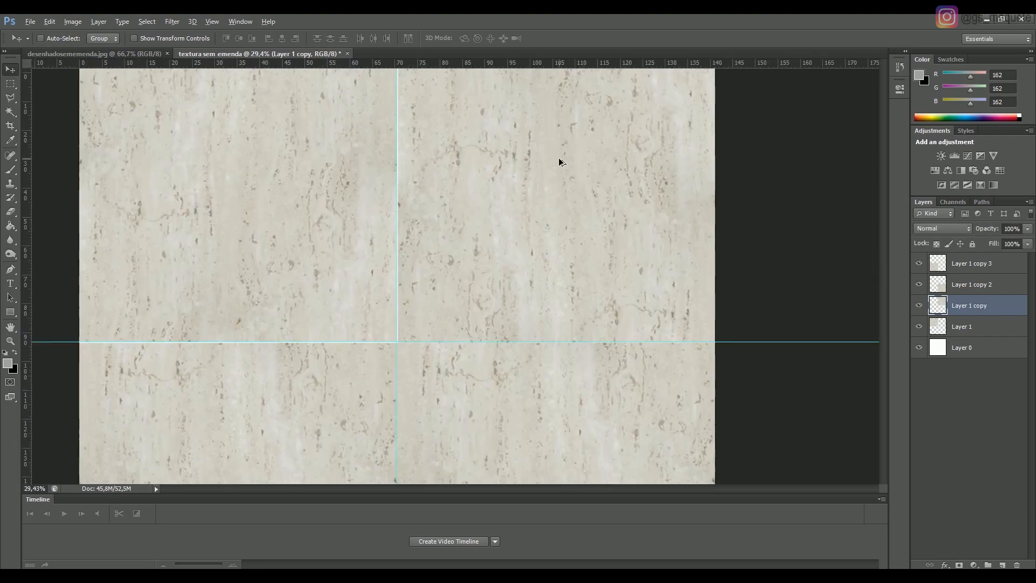
scroll(540, 173, "up", 2, "alt")
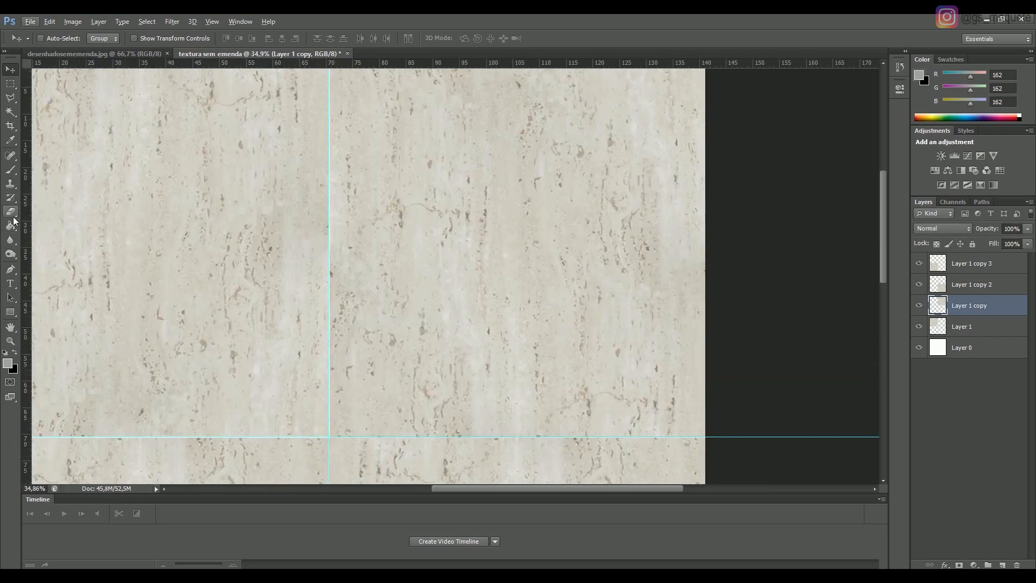
left_click(11, 185)
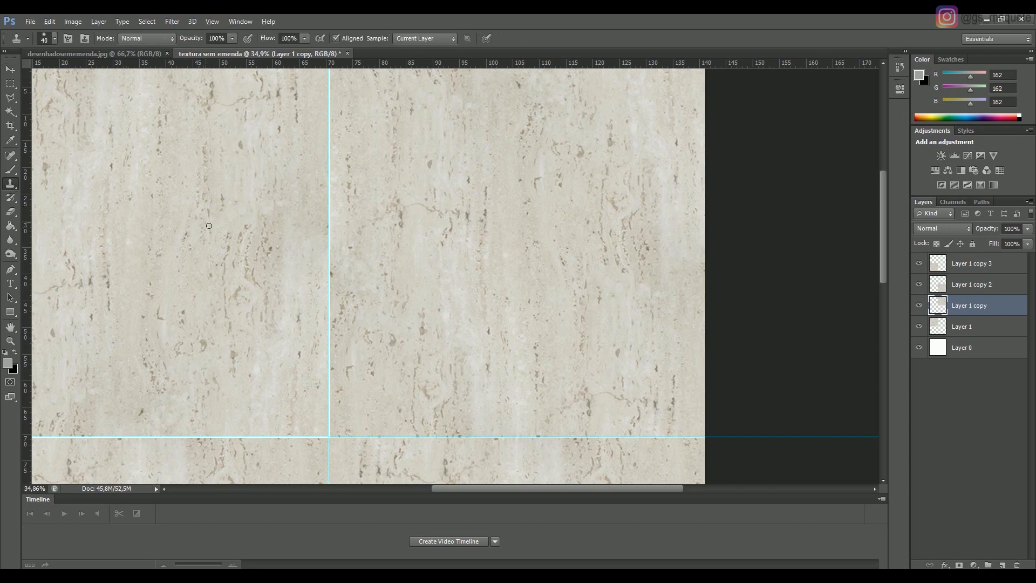
key("bracketright")
key("bracketright")
key("bracketright")
key("bracketright")
key("bracketright")
key("bracketright")
key("bracketright")
key("bracketright")
key("bracketright")
key("bracketright")
key("bracketleft")
left_click(585, 320, "alt")
mouse_move(460, 248)
left_mouse_down()
mouse_move(479, 264)
mouse_move(476, 249)
left_mouse_up()
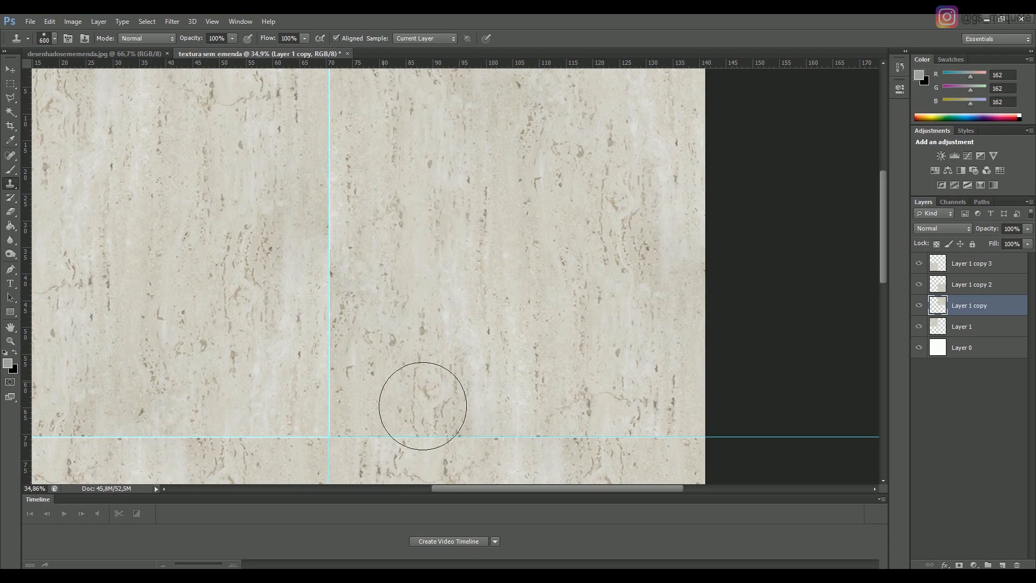
- Clone texture sampled in the lower-left tile over its repeated curved vein and lower area on Layer 1 copy 3
scroll(491, 270, "down", 8, "alt")
scroll(454, 302, "up", 4, "alt")
scroll(416, 383, "down", 3, "alt")
scroll(384, 407, "up", 5, "alt")
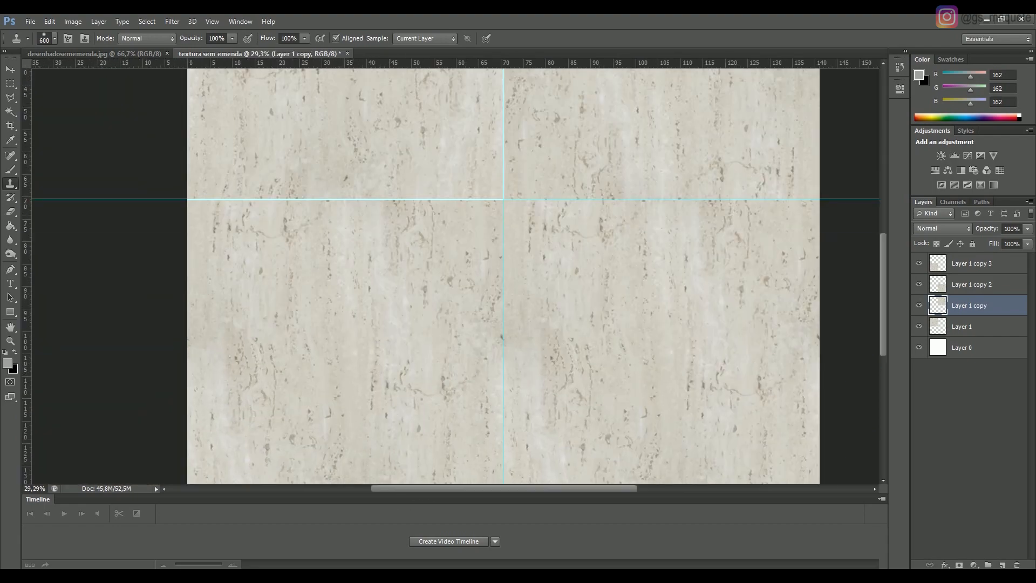
left_click(1014, 269)
scroll(540, 162, "down", 1, "alt")
scroll(254, 399, "up", 3, "alt")
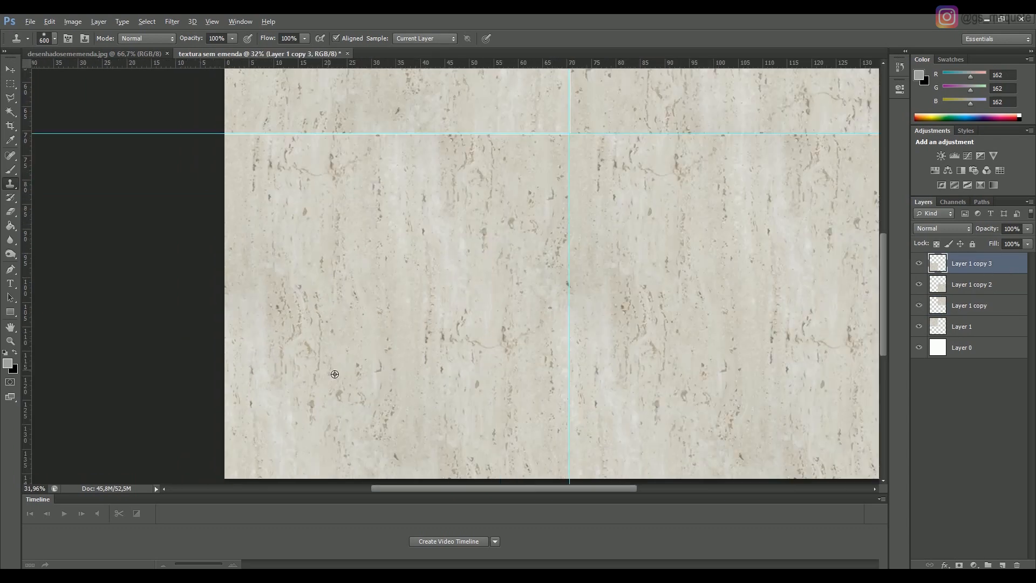
left_click(297, 202, "alt")
left_click(497, 339)
left_click(558, 436)
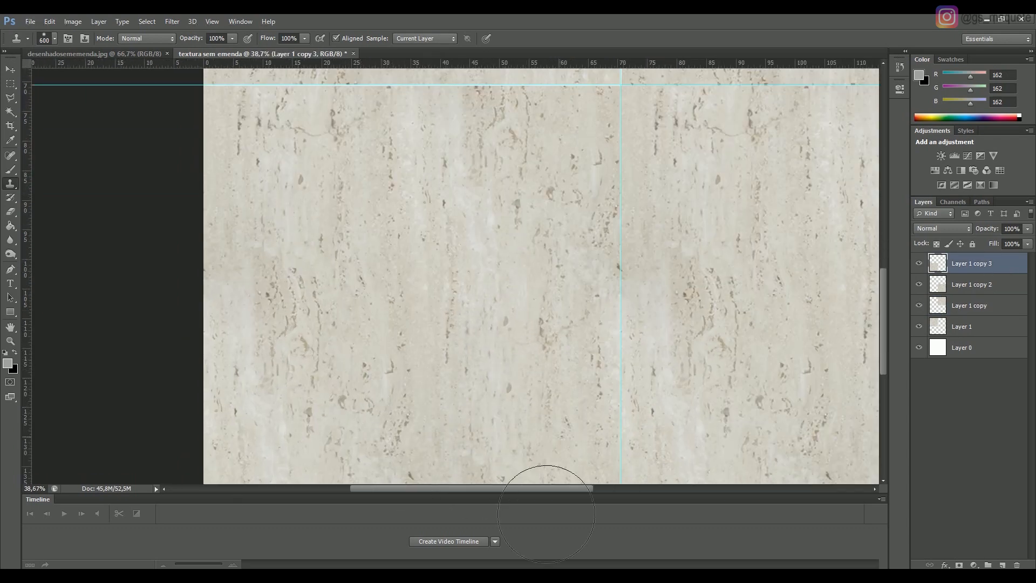
scroll(723, 429, "down", 11, "alt")
scroll(430, 256, "up", 1, "alt")
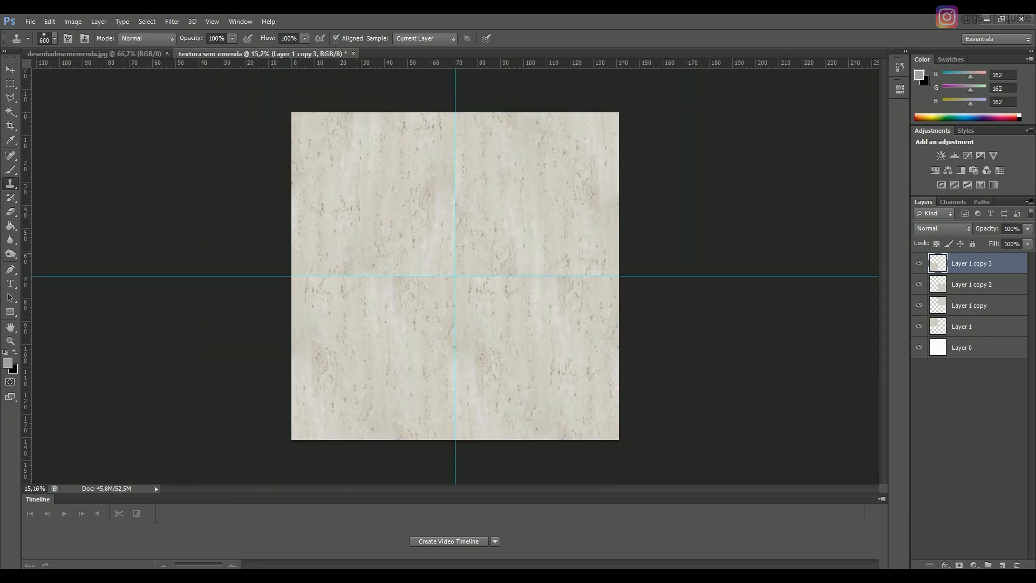
- Add a new layer above the tiles and name it "rejunte"
left_click(11, 70)
scroll(358, 229, "down", 2, "alt")
scroll(501, 230, "up", 2, "alt")
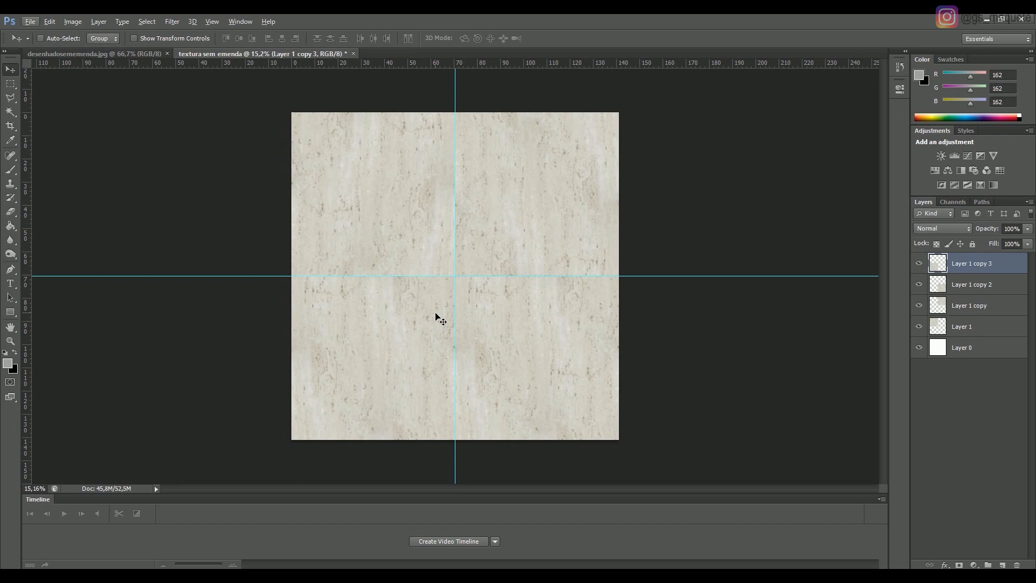
left_click(1002, 565)
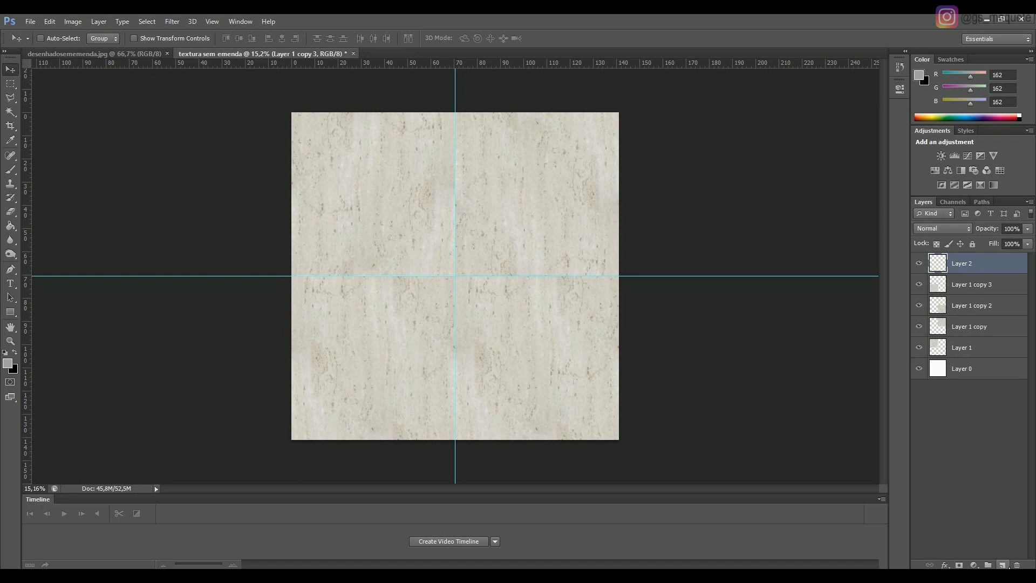
double_click(972, 268)
type("rejunte")
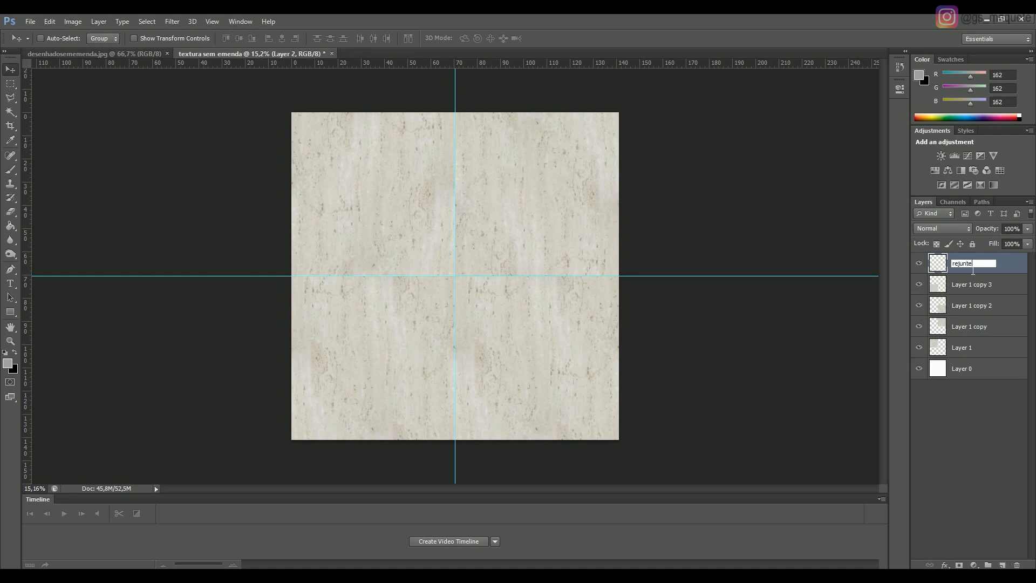
key("Return")
- Group the four tile layers, Layer 1 through Layer 1 copy 3, and name the group "Ceramica"
left_click(986, 289)
left_click(975, 349, "shift")
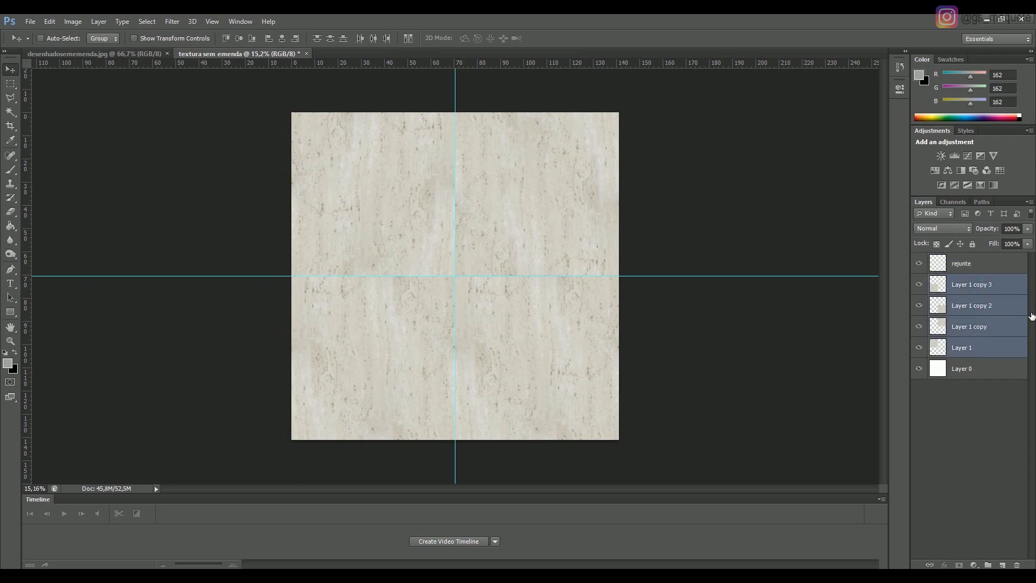
key("ctrl+g")
double_click(965, 280)
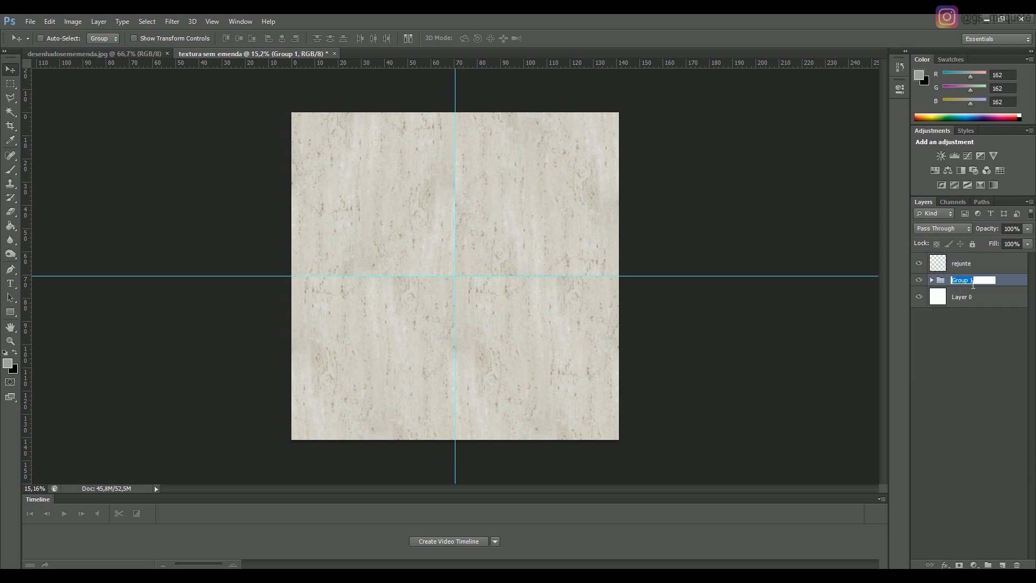
type("Ce")
type("ramica")
key("Return")
- Select the rejunte layer and set the Brush tool's foreground color to light grey, RGB 229, 229, 229
left_click(991, 266)
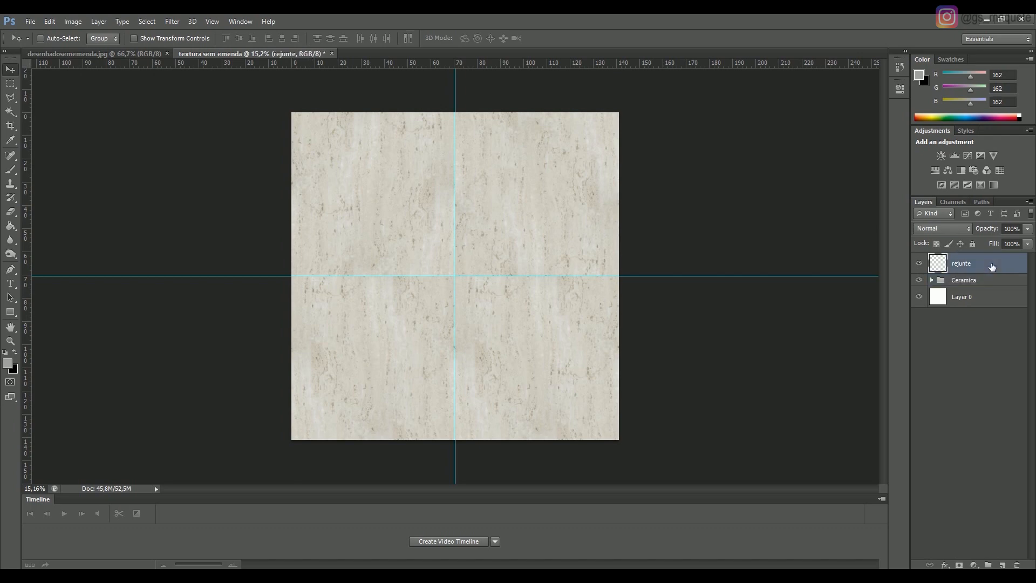
left_click(11, 172)
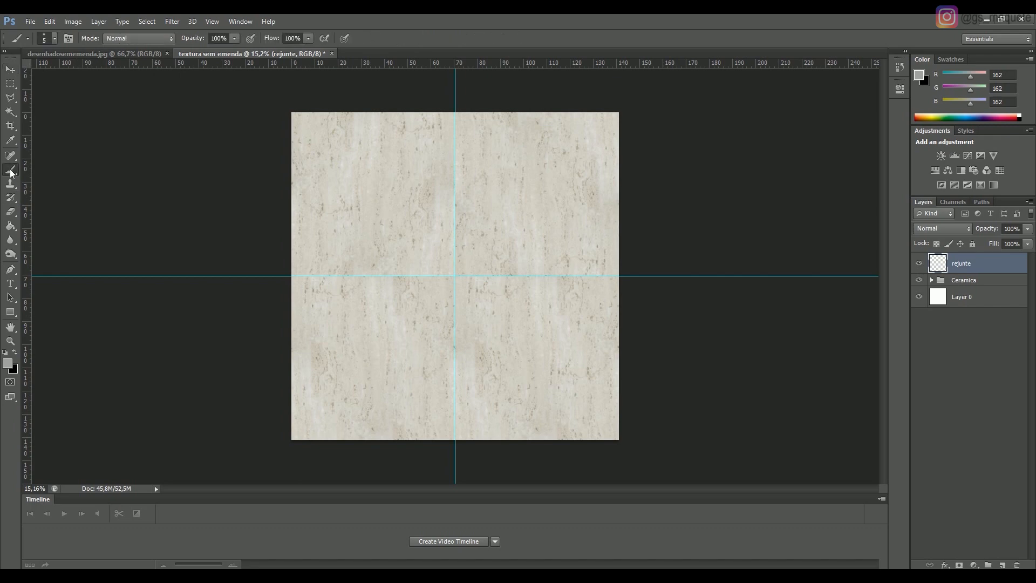
left_click(9, 365)
mouse_move(731, 259)
left_mouse_down()
mouse_move(707, 240)
mouse_move(690, 253)
mouse_move(676, 235)
left_mouse_up()
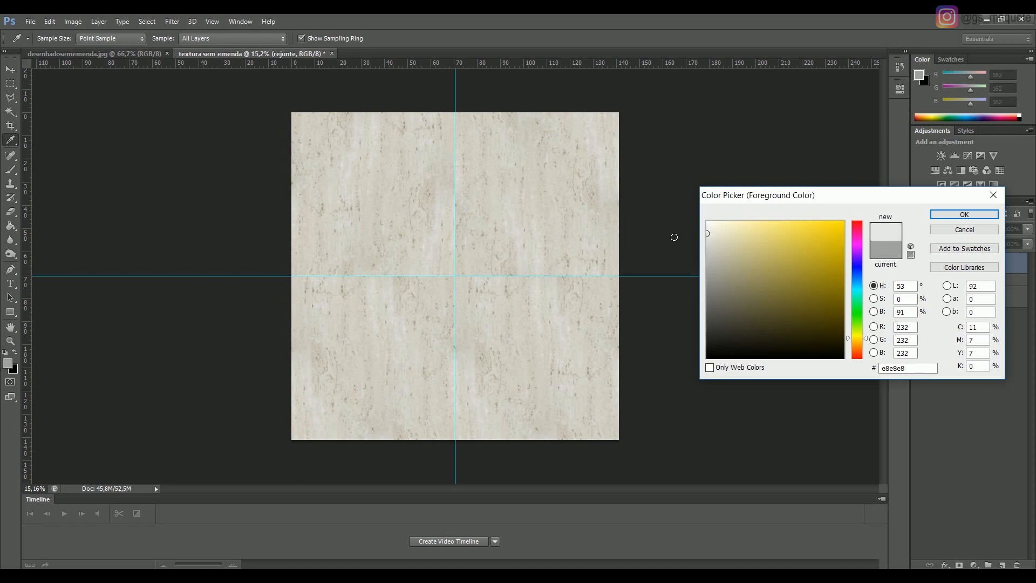
left_click(964, 214)
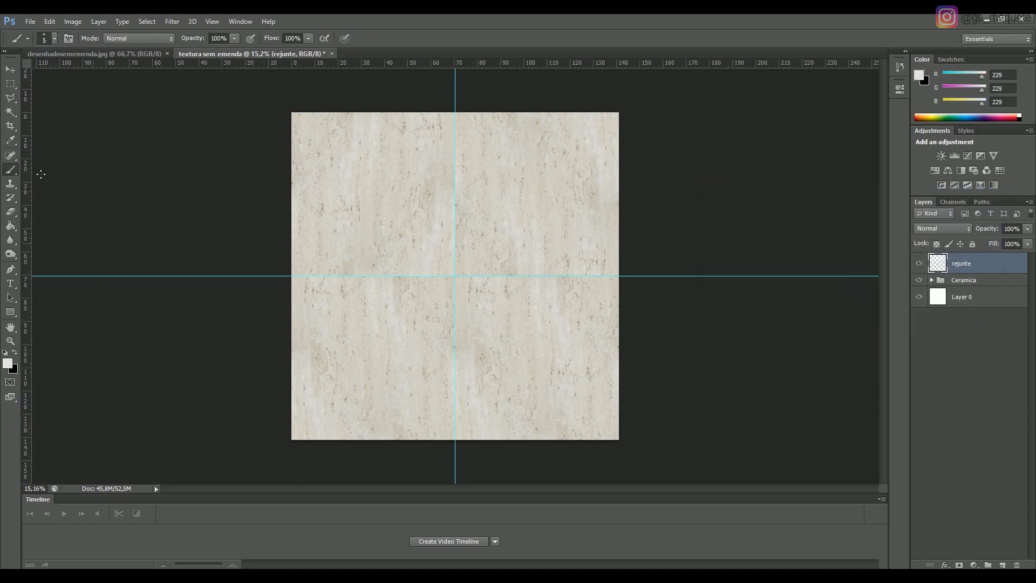
- Paint a straight grout line along the horizontal center guide, from edge to edge of the canvas, with a 25-pixel brush
scroll(290, 292, "up", 10, "alt")
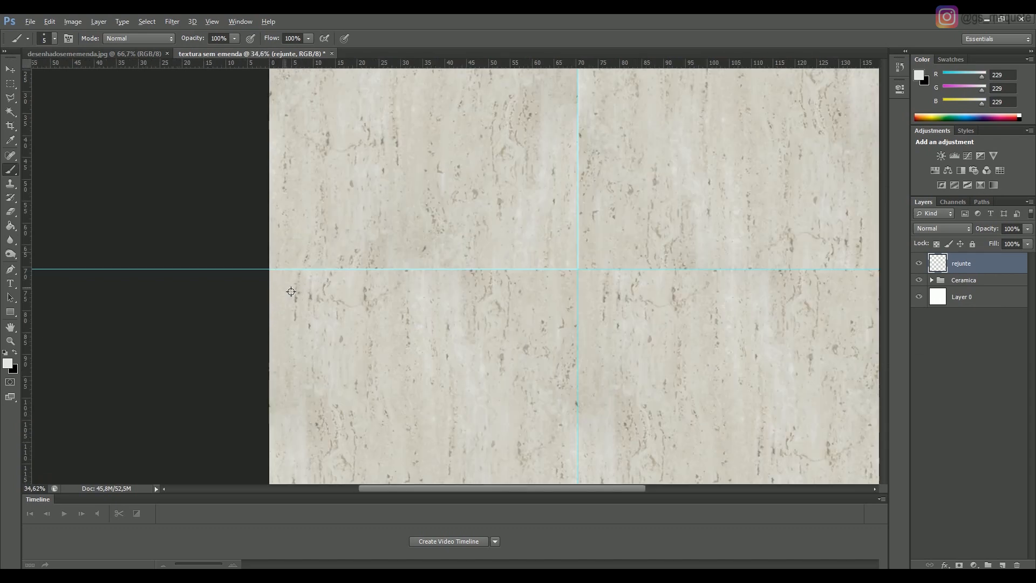
scroll(248, 260, "up", 2, "alt")
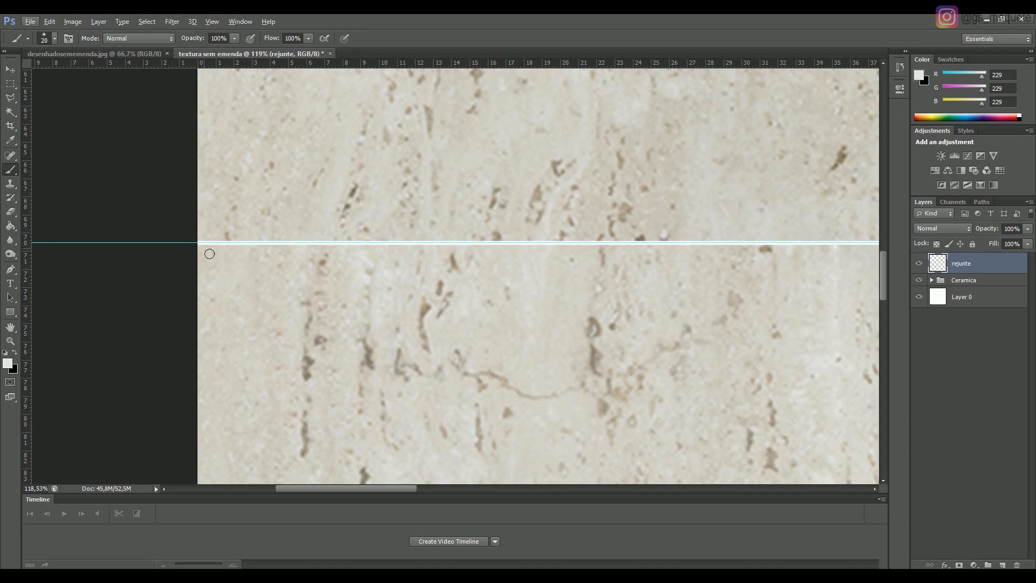
scroll(211, 255, "down", 5, "alt")
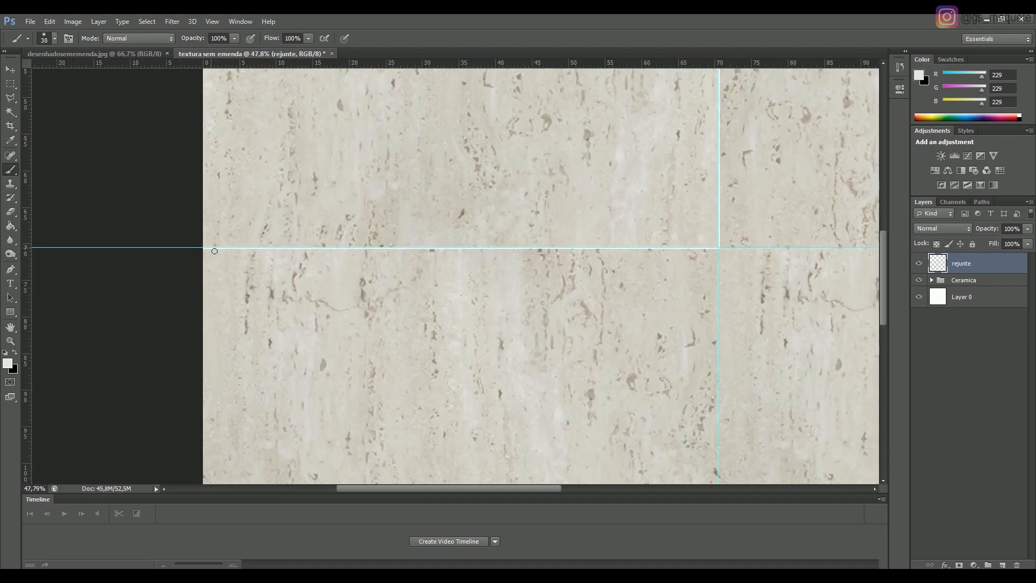
scroll(214, 251, "up", 12, "alt")
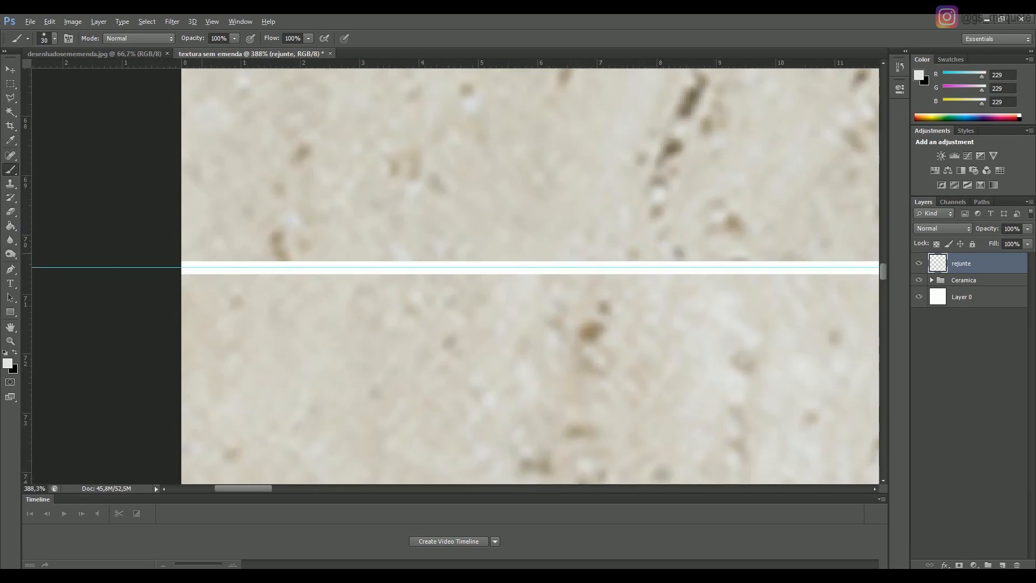
key("bracketleft")
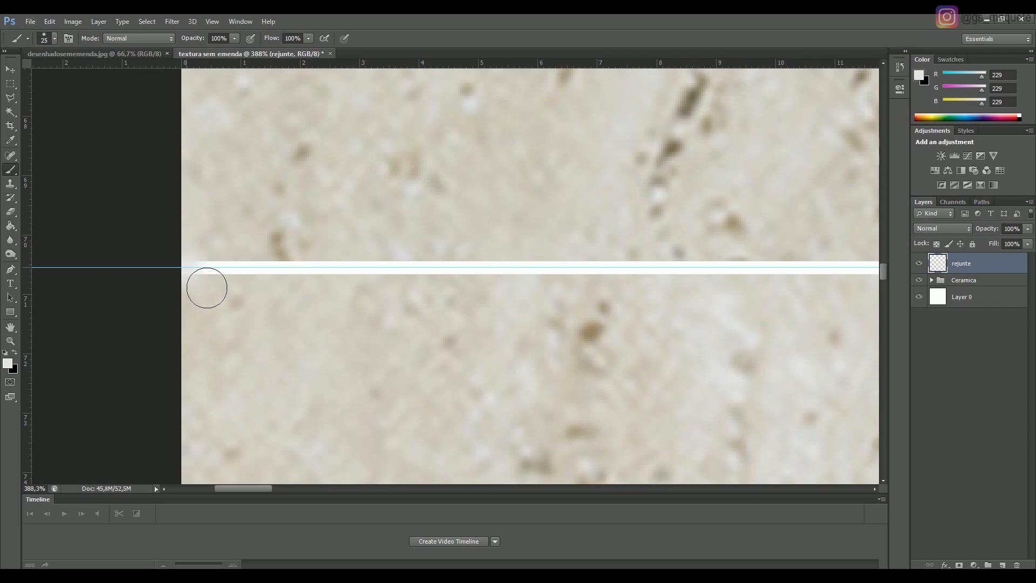
scroll(139, 301, "down", 8, "alt")
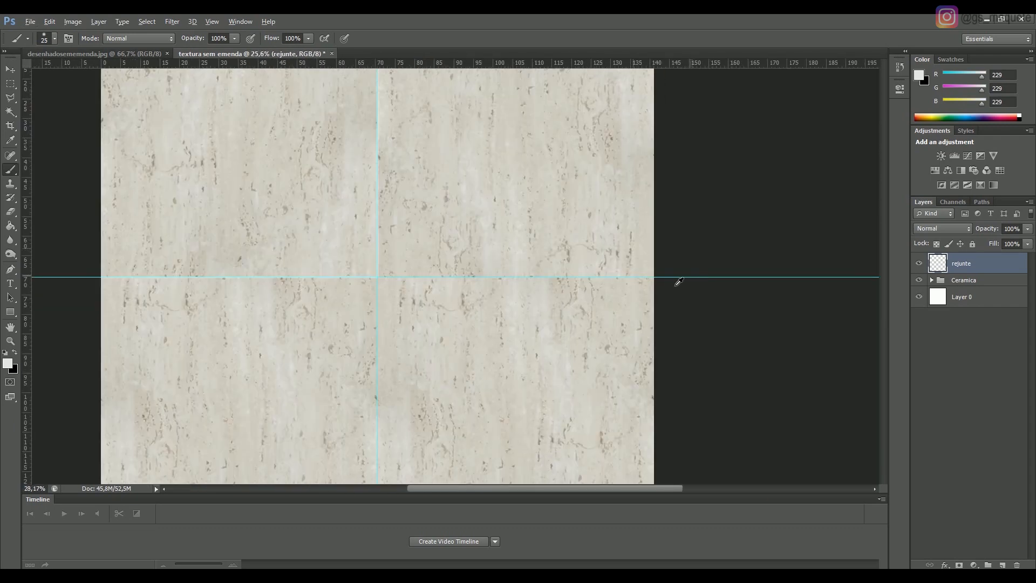
scroll(679, 281, "up", 10, "alt")
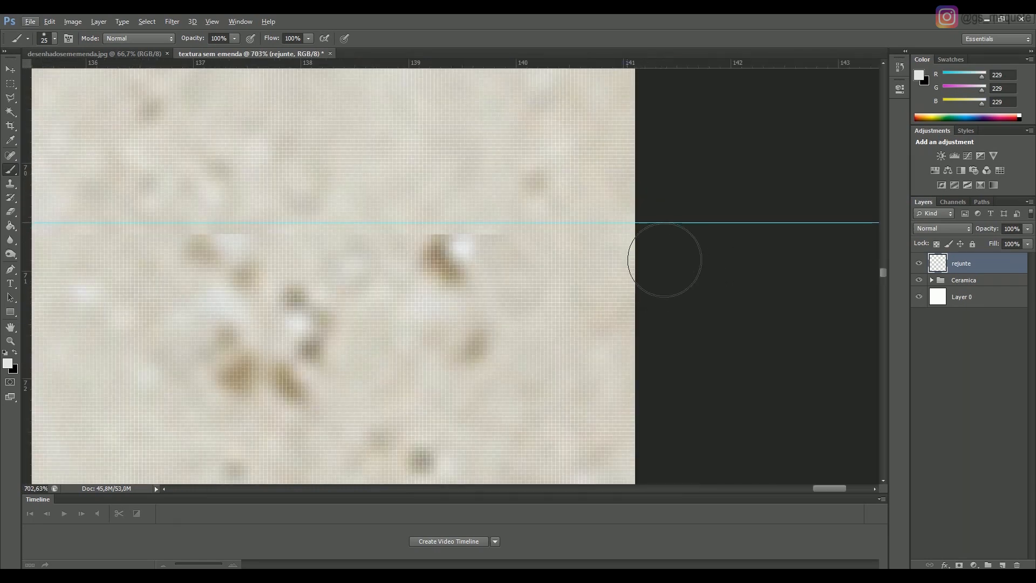
scroll(664, 260, "down", 10, "alt")
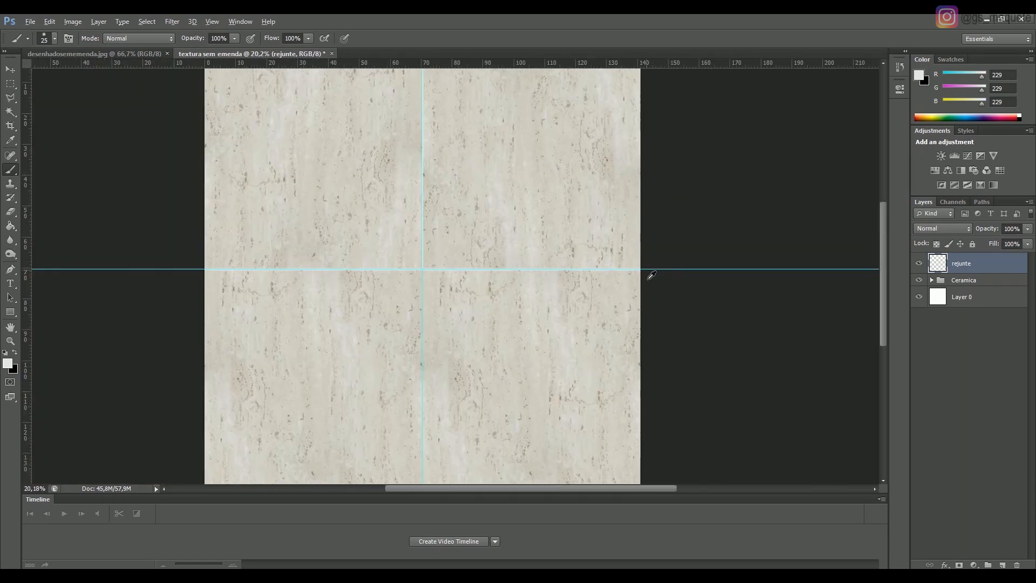
scroll(534, 286, "up", 4, "alt")
scroll(396, 317, "down", 4, "alt")
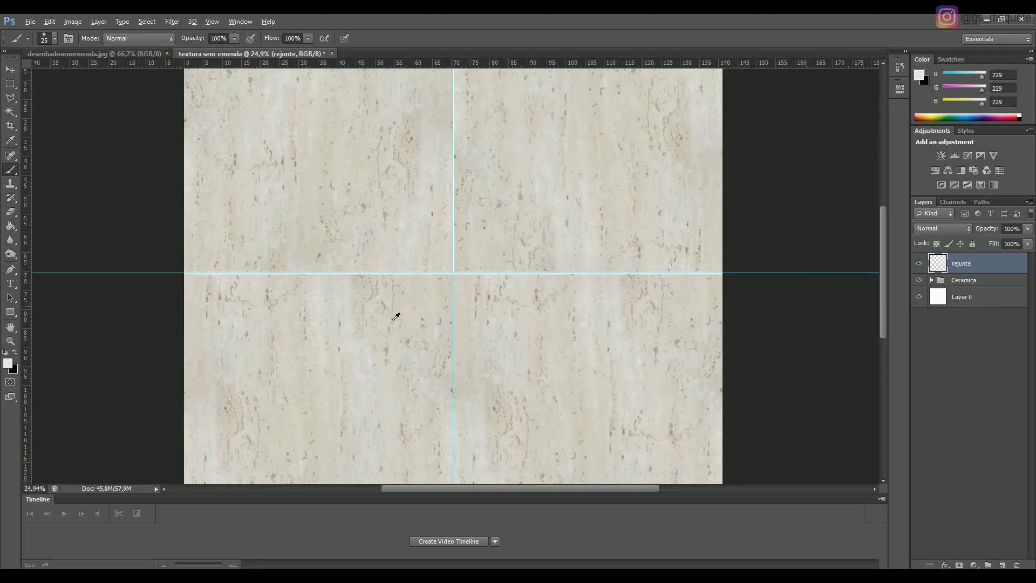
- Paint a straight grout line along the vertical center guide over the full height of the canvas
scroll(396, 317, "up", 2, "alt")
scroll(523, 160, "down", 4, "alt")
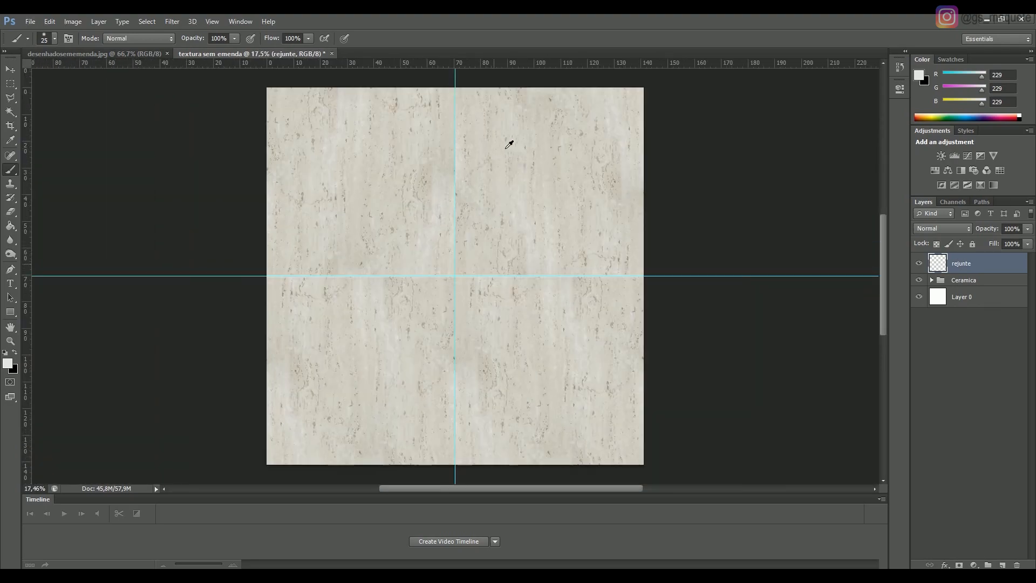
scroll(440, 286, "up", 6, "alt")
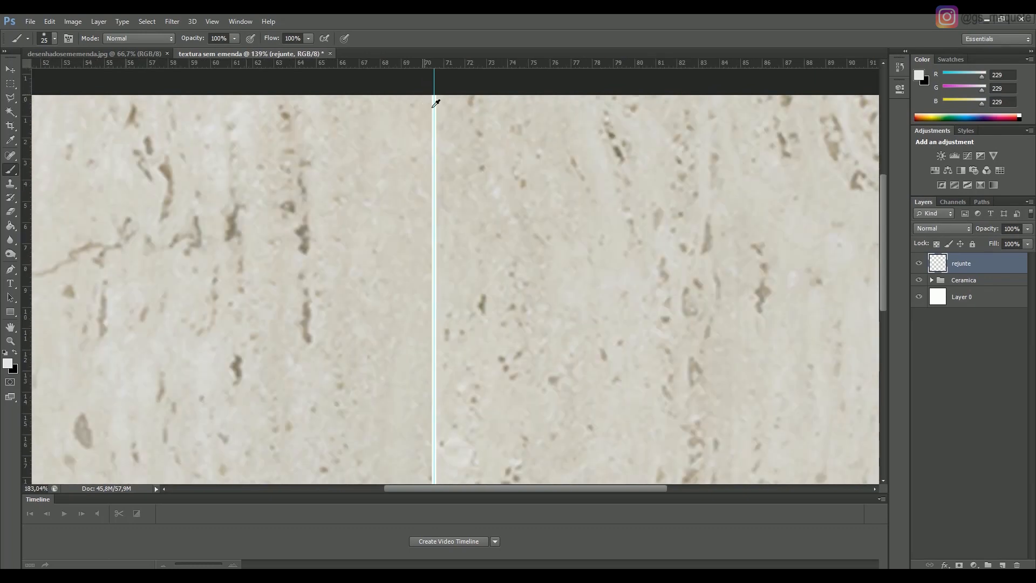
scroll(436, 103, "up", 3, "alt")
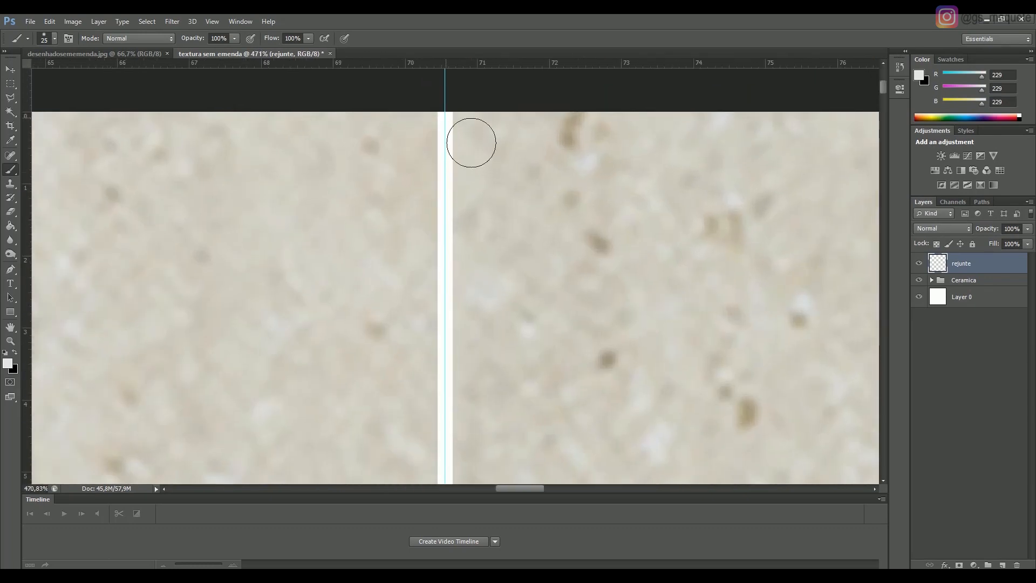
scroll(452, 131, "down", 10, "alt")
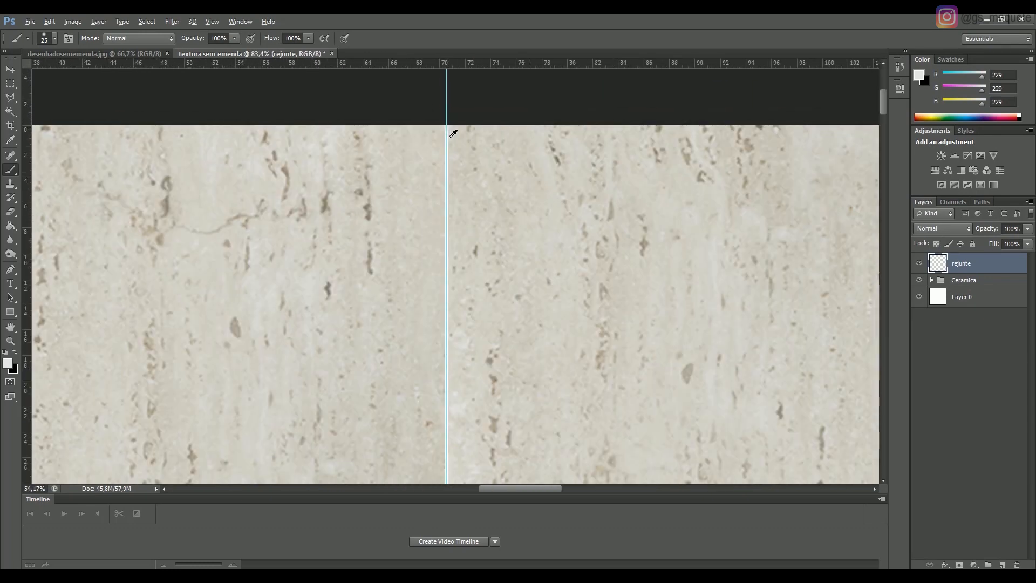
scroll(460, 455, "up", 7, "alt")
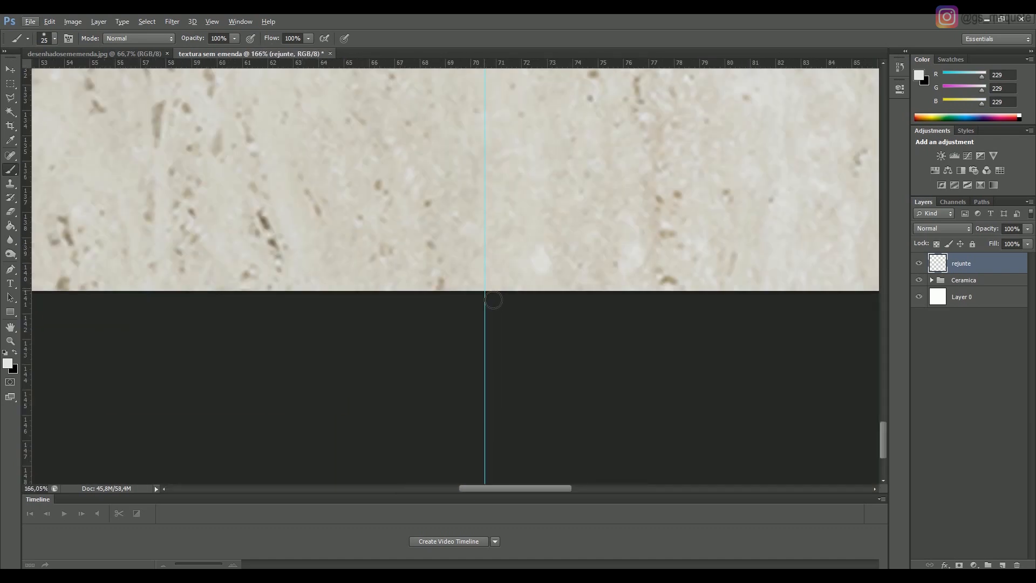
scroll(458, 370, "down", 7, "alt")
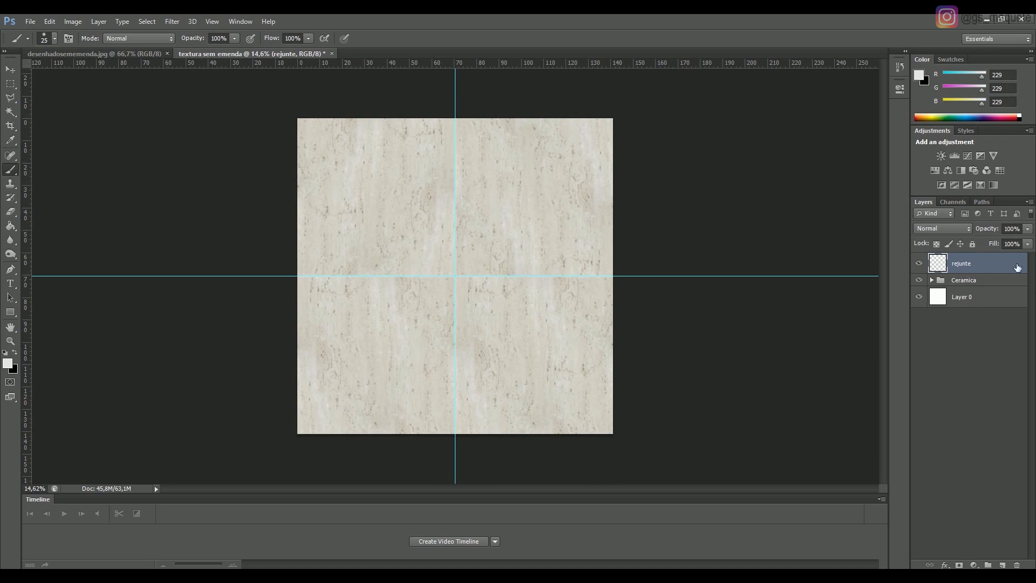
- Paint a straight grout line along the texture's top edge, from the upper-left to the upper-right corner
scroll(274, 168, "up", 5, "alt")
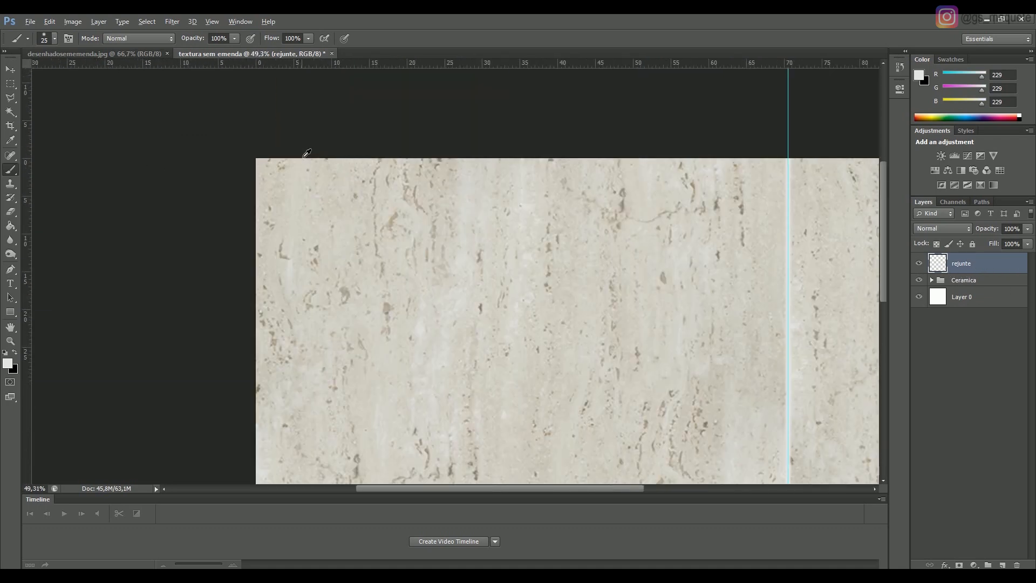
scroll(247, 181, "up", 3, "alt")
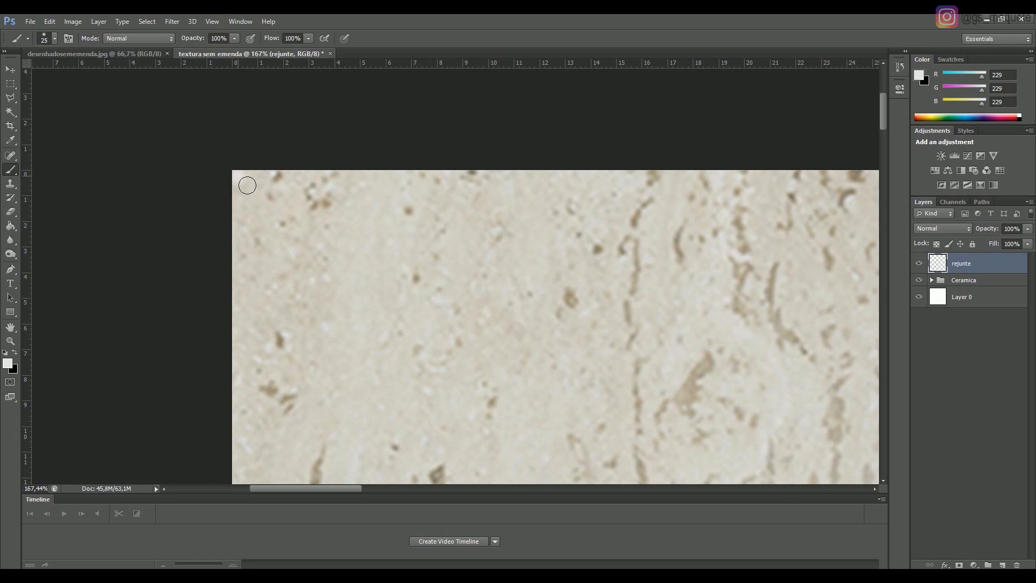
scroll(247, 185, "down", 6, "alt")
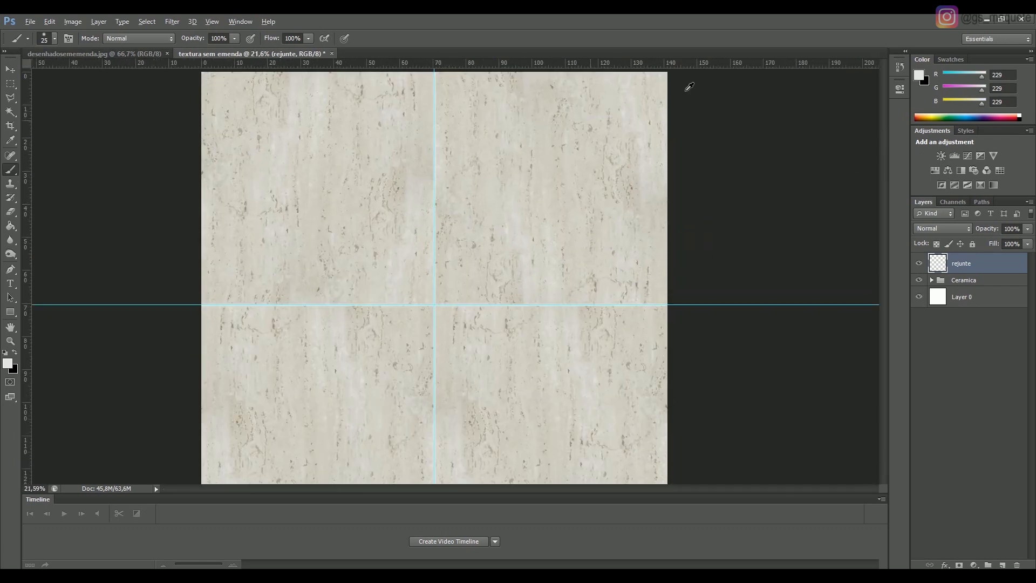
scroll(606, 202, "up", 6, "alt")
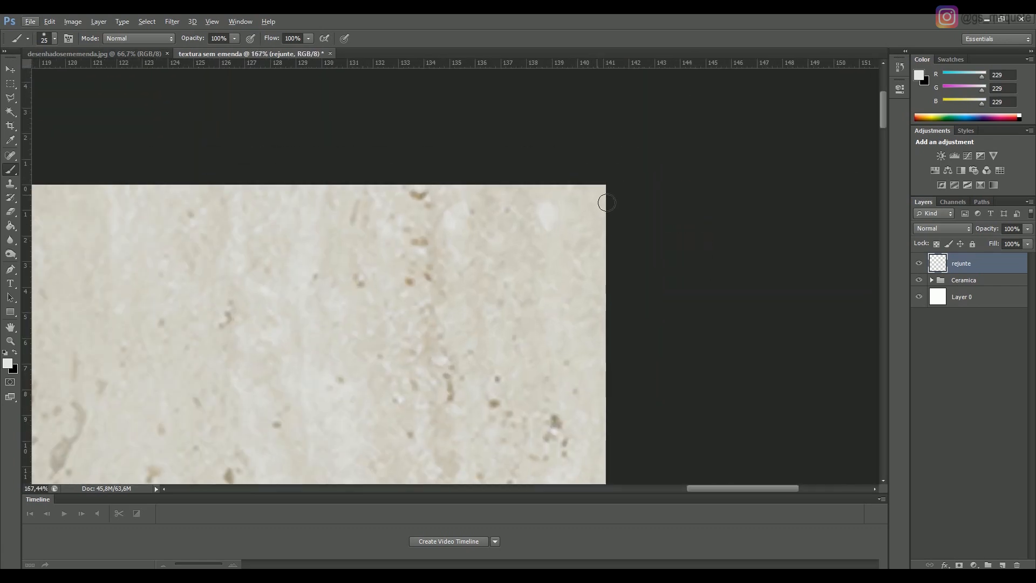
left_click(609, 199, "shift")
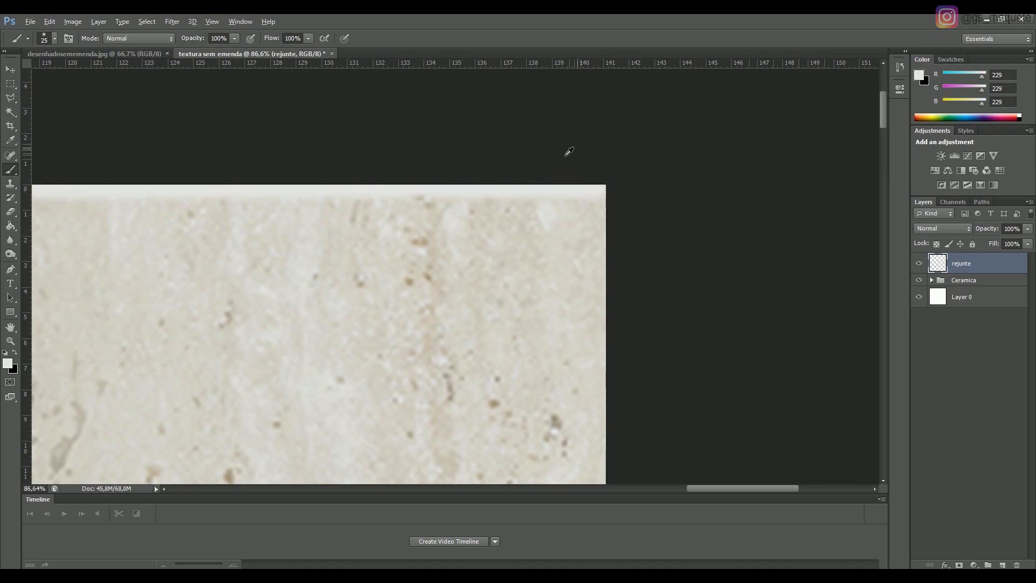
- Paint a straight grout line down the texture's right edge to the lower-right corner
scroll(556, 141, "down", 8, "alt")
scroll(614, 441, "up", 5, "alt")
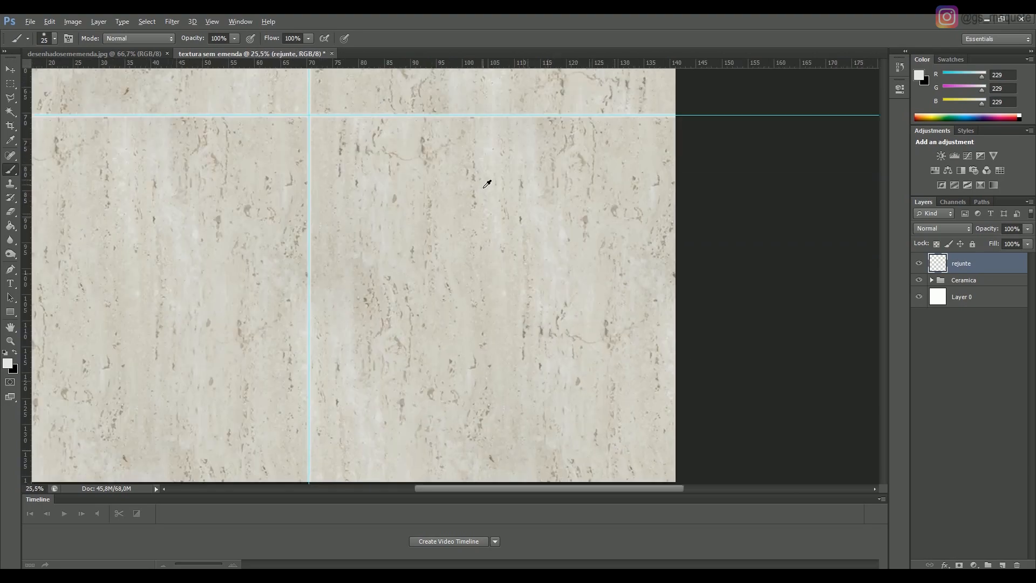
scroll(486, 184, "down", 2, "alt")
scroll(614, 389, "up", 5, "alt")
scroll(608, 373, "up", 2, "alt")
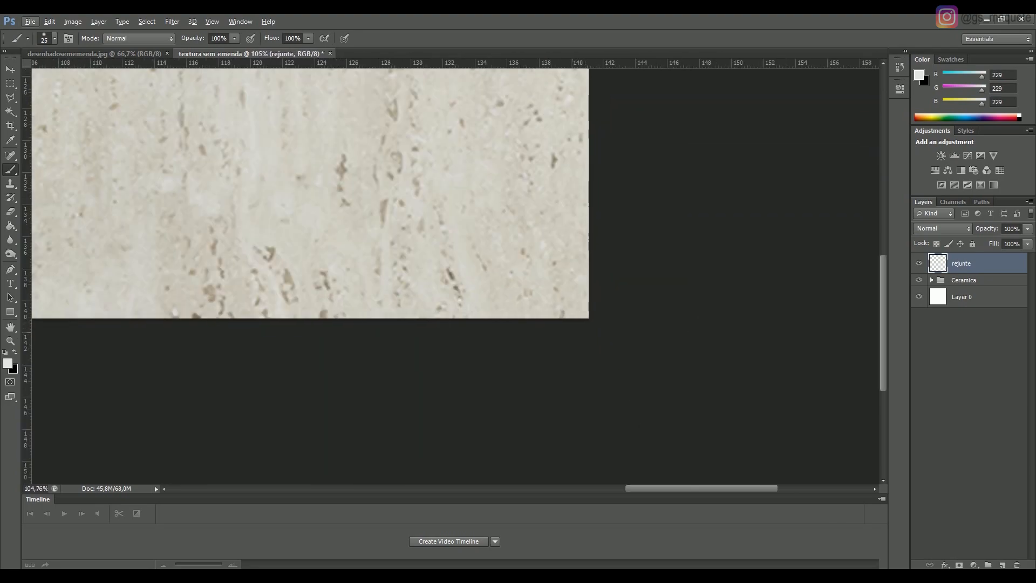
left_click(592, 322, "shift")
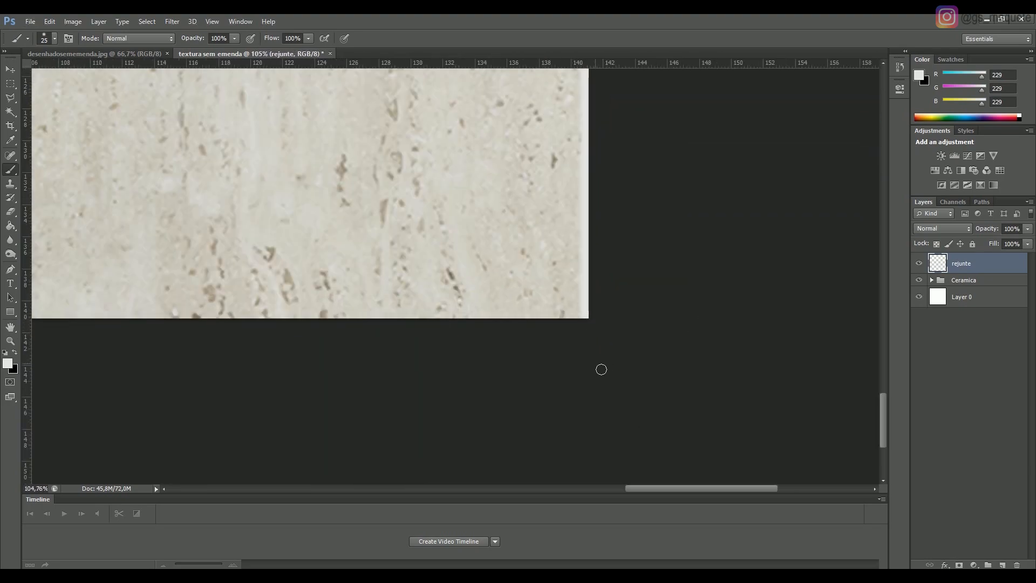
scroll(599, 377, "down", 6, "alt")
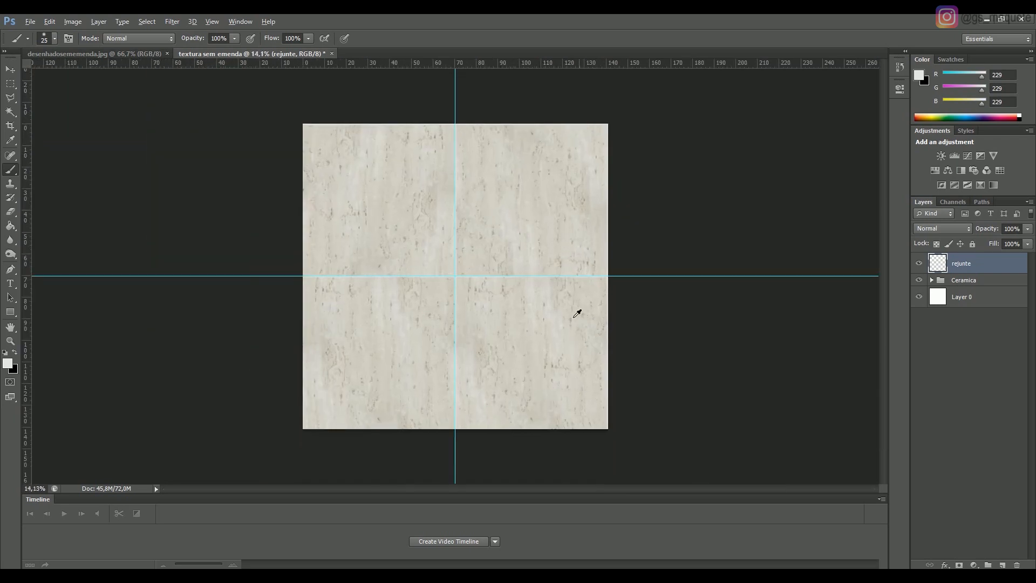
scroll(556, 304, "up", 1, "alt")
scroll(502, 313, "down", 1, "alt")
scroll(503, 314, "up", 2, "alt")
scroll(503, 314, "down", 1, "alt")
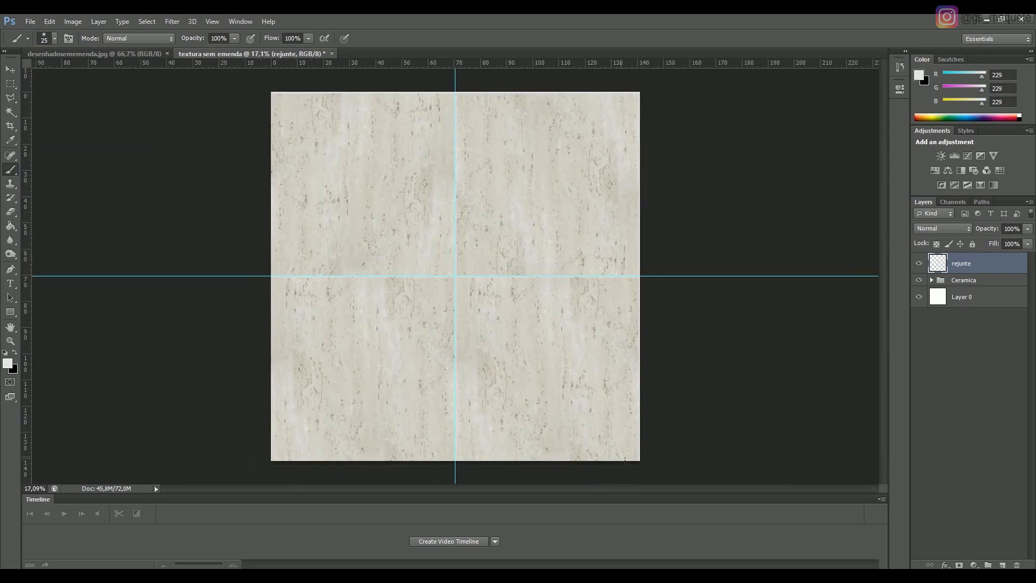
- Save a JPEG copy of the texture as "textura sem emenda final" with Maximum quality 12 and Baseline Optimized format
left_click(11, 69)
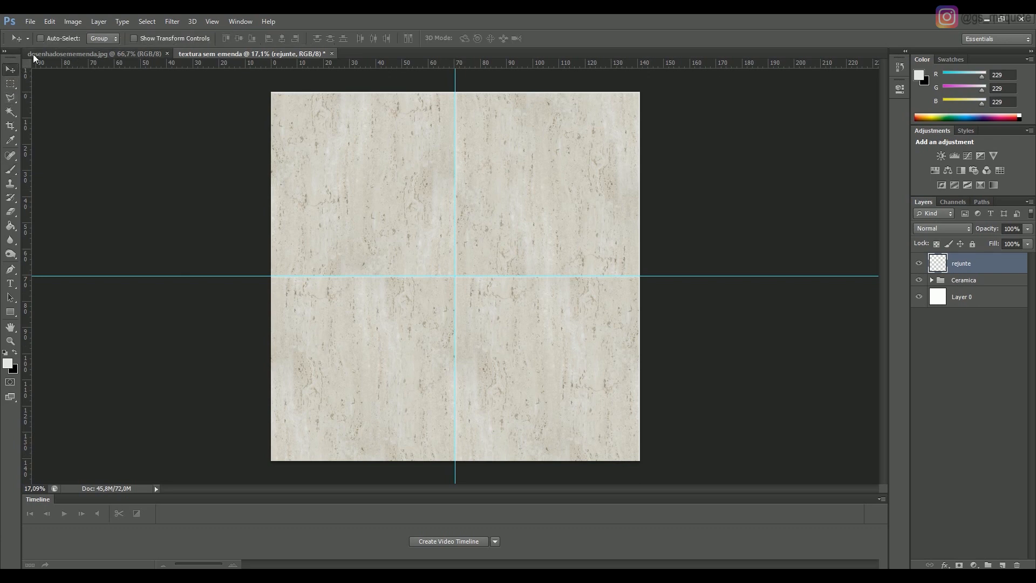
left_click(36, 24)
left_click(111, 184)
left_click(34, 23)
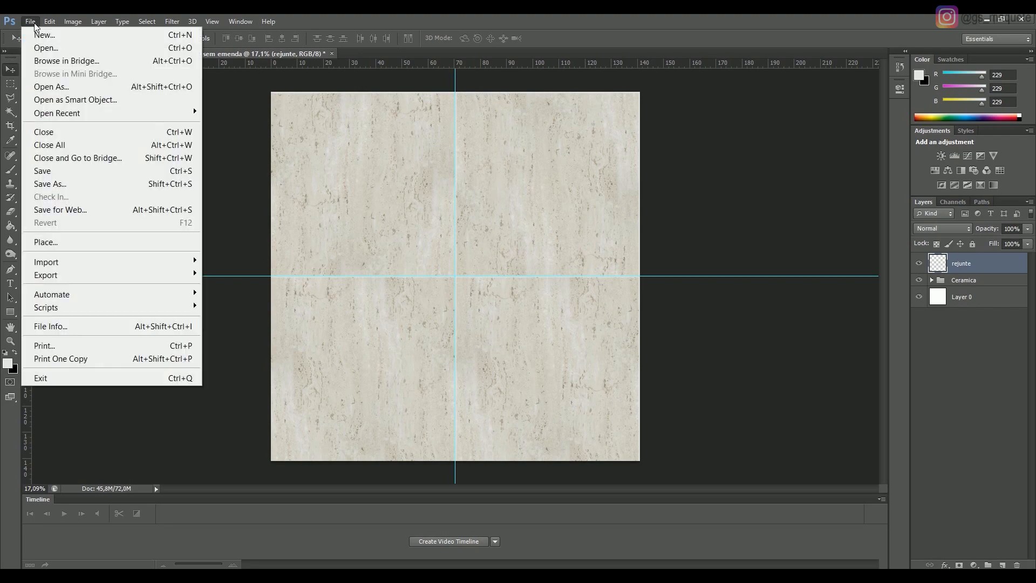
left_click(108, 183)
left_click(338, 396)
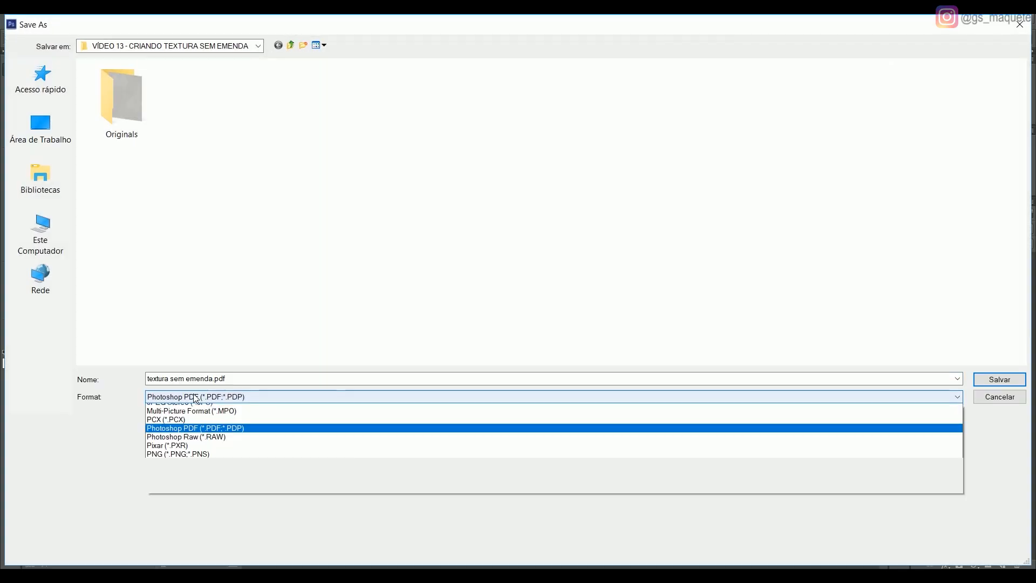
left_click(338, 481)
left_click(324, 379)
type("t")
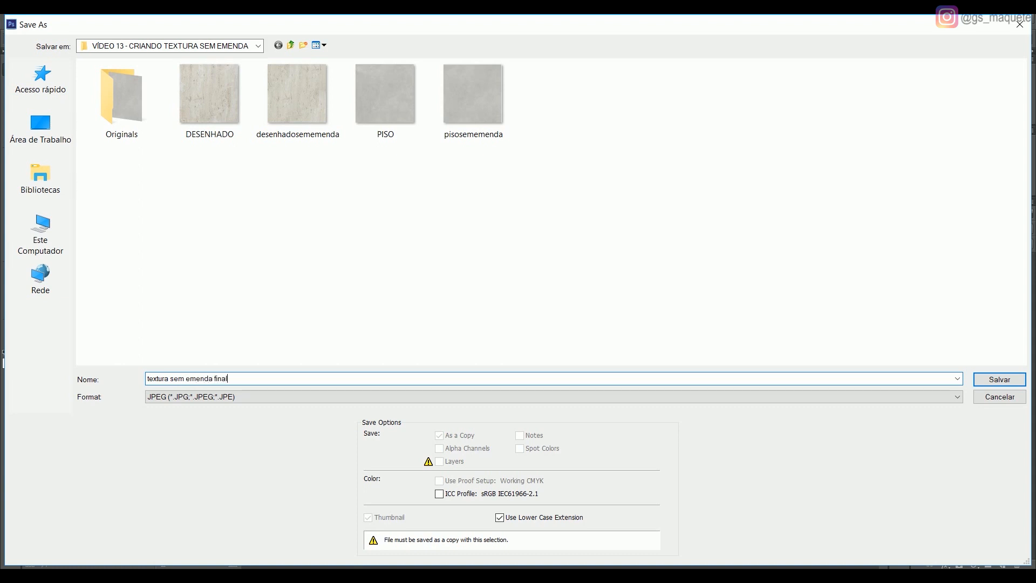
key("Return")
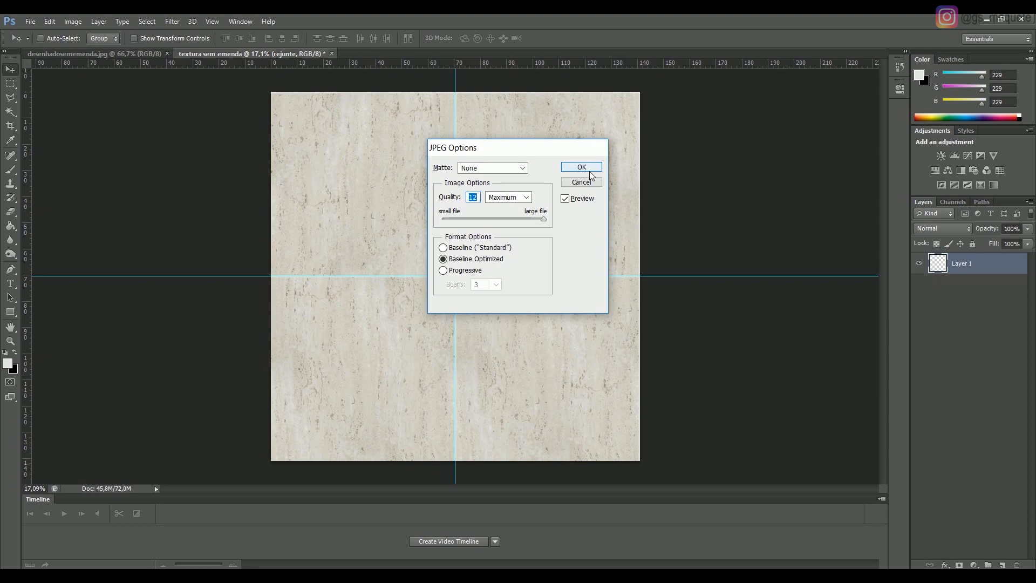
key("Return")
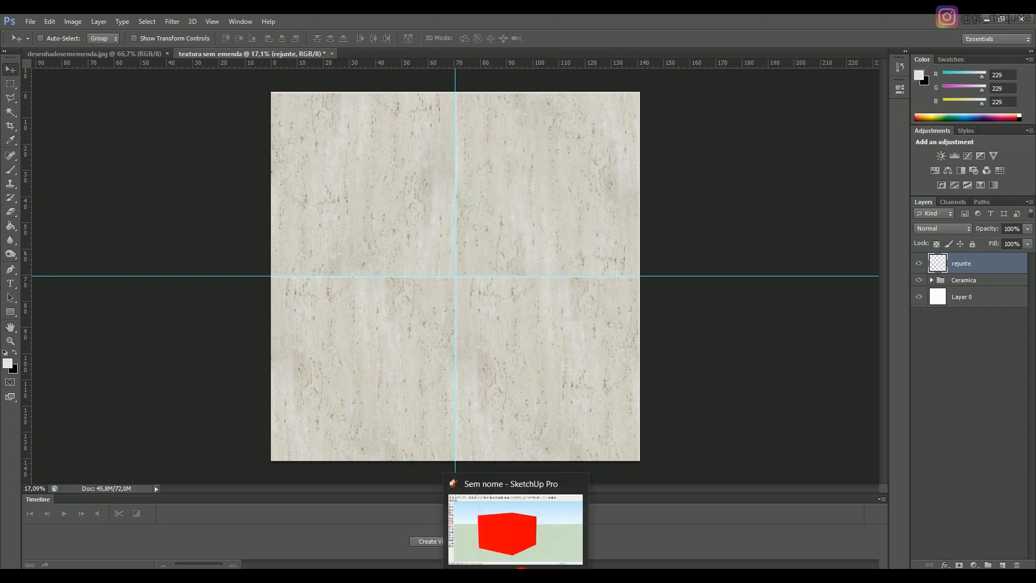
- Switch to SketchUp and load the image "textura sem emenda final" as the texture of the box's red material
left_click(518, 575)
left_click(782, 215)
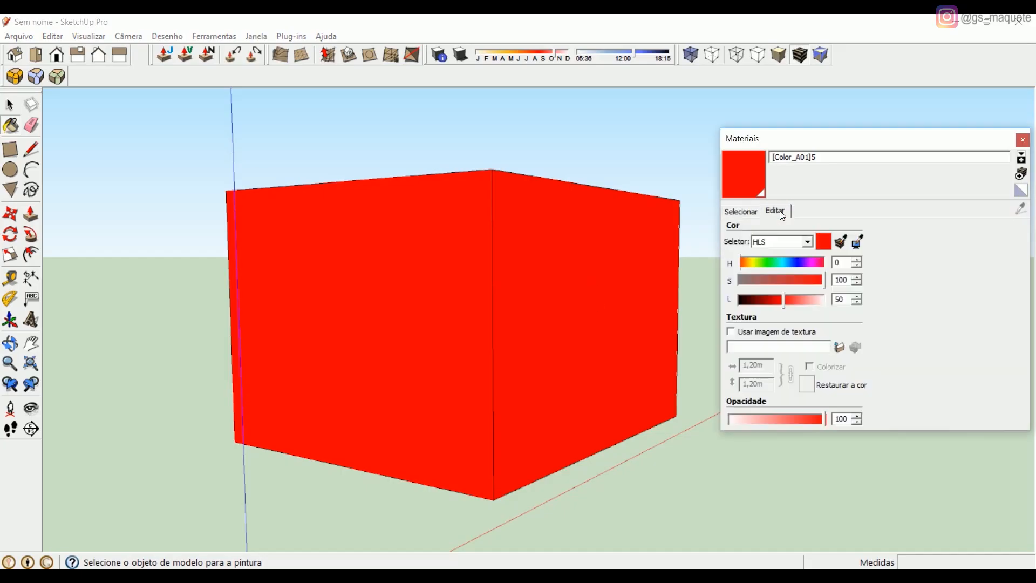
left_click(837, 346)
left_click(488, 112)
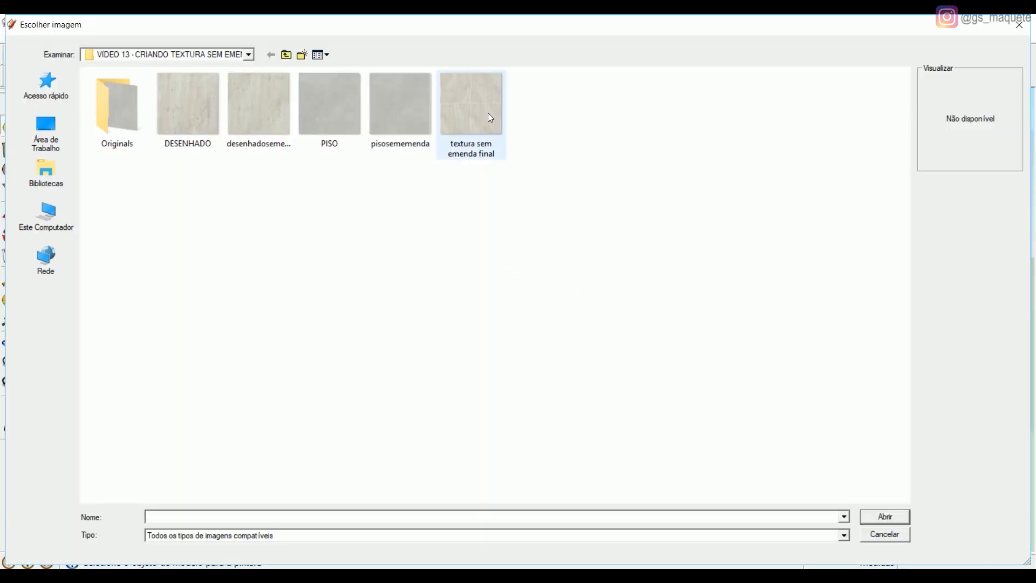
left_click(880, 516)
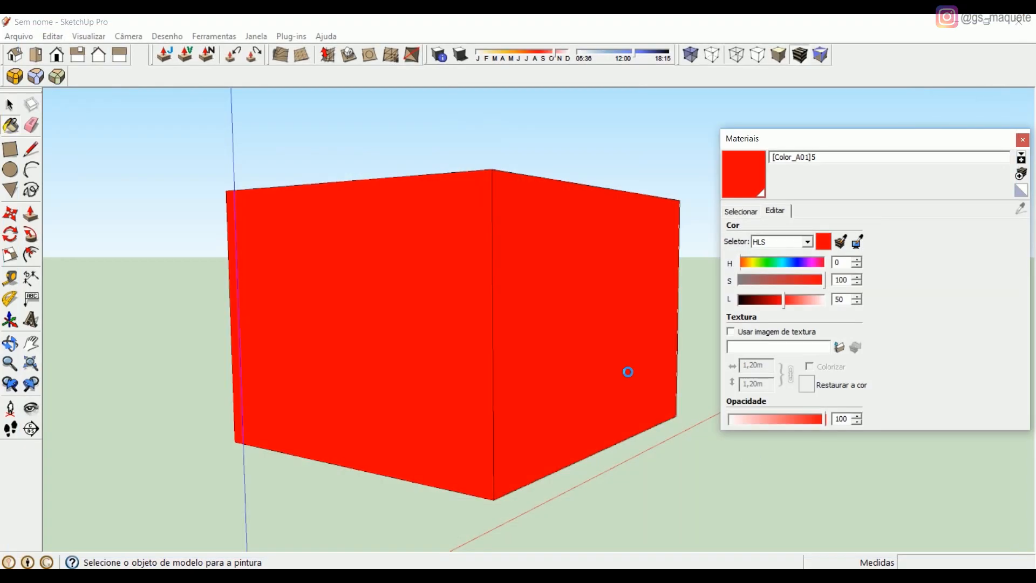
- Set the texture's width to 2 m for the material on the box
middle_click_drag(470, 369, 594, 385)
scroll(359, 379, "up", 5)
scroll(373, 347, "down", 5)
middle_click_drag(375, 352, 443, 346)
left_click(754, 366)
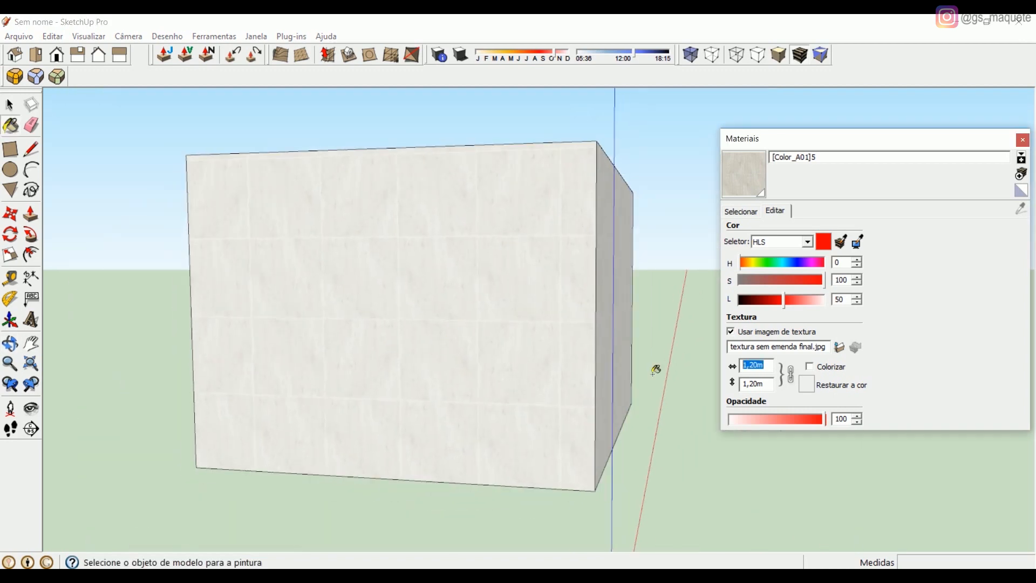
type("2")
key("Return")
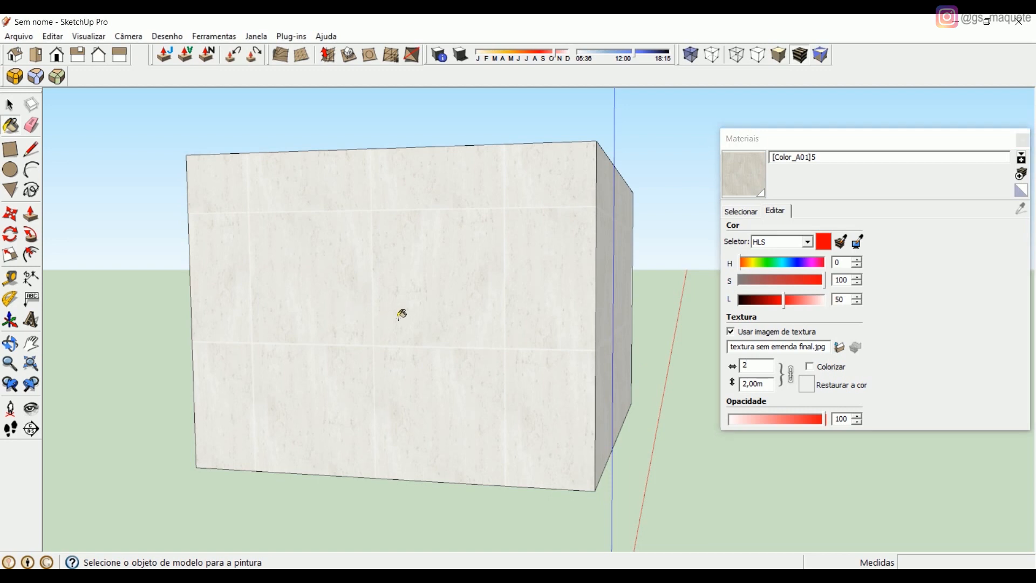
- Examine the grout lines and texture repetition on the box's faces from several angles and distances
scroll(373, 294, "up", 3)
scroll(419, 342, "down", 3)
middle_click_drag(419, 342, 456, 335)
scroll(490, 329, "up", 4)
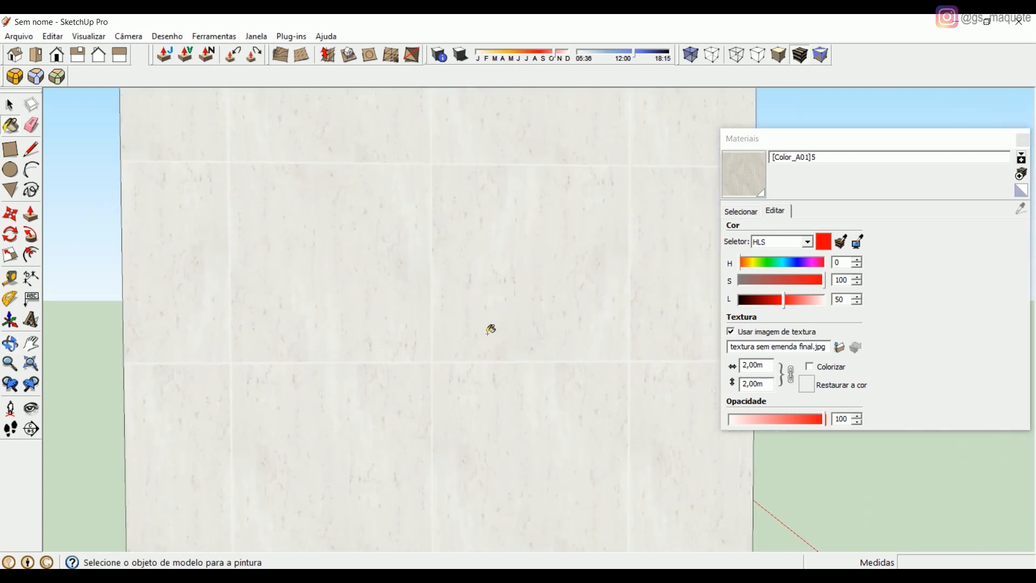
scroll(445, 315, "down", 3)
scroll(547, 294, "up", 3)
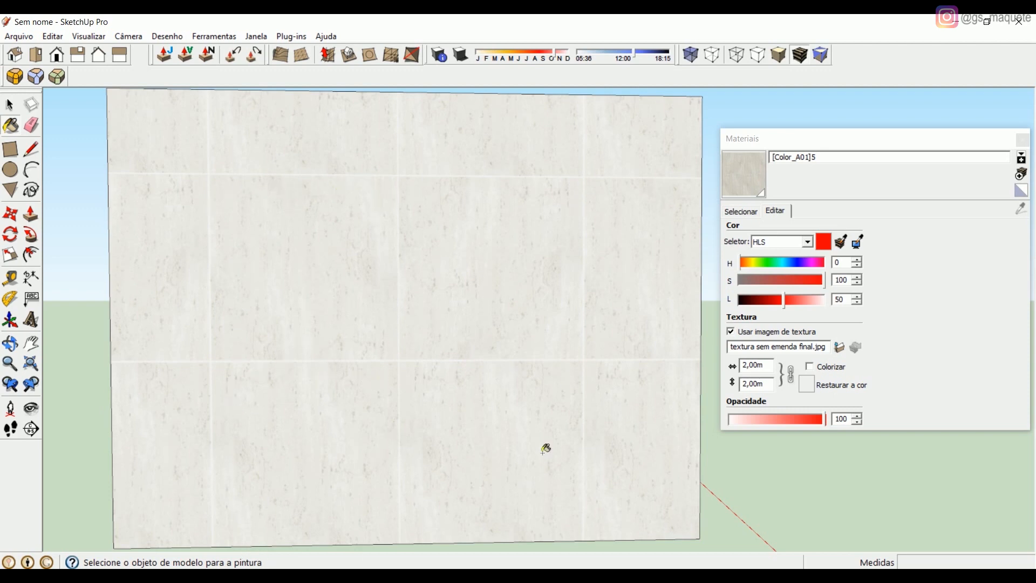
middle_click_drag(675, 396, 474, 459)
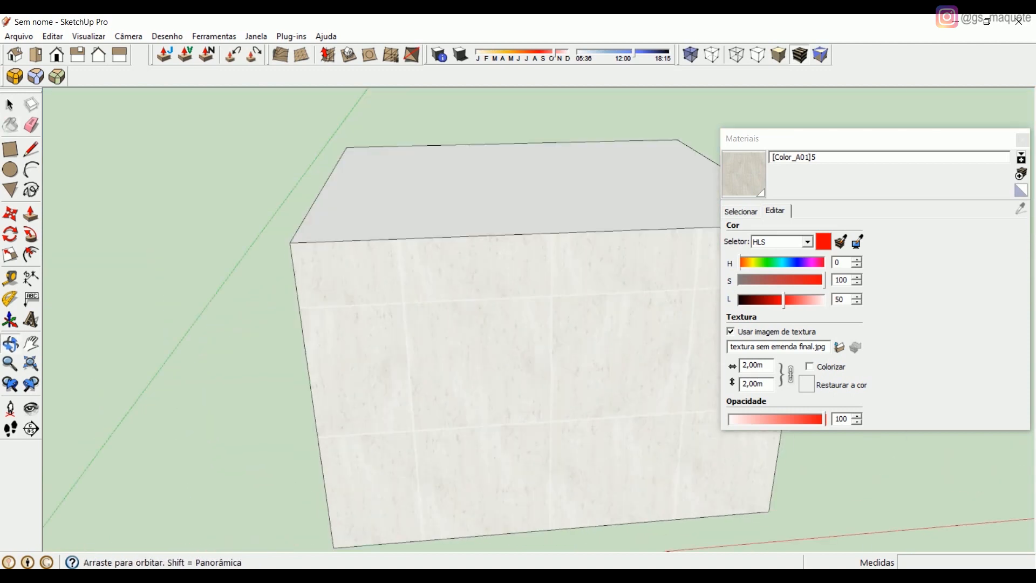
scroll(354, 307, "up", 1)
middle_click_drag(354, 307, 642, 237)
scroll(481, 224, "down", 3)
scroll(463, 229, "up", 5)
scroll(430, 252, "down", 2)
middle_click_drag(511, 262, 588, 218)
scroll(511, 254, "down", 1)
scroll(464, 247, "up", 3)
middle_click_drag(463, 247, 339, 255)
scroll(340, 255, "down", 3)
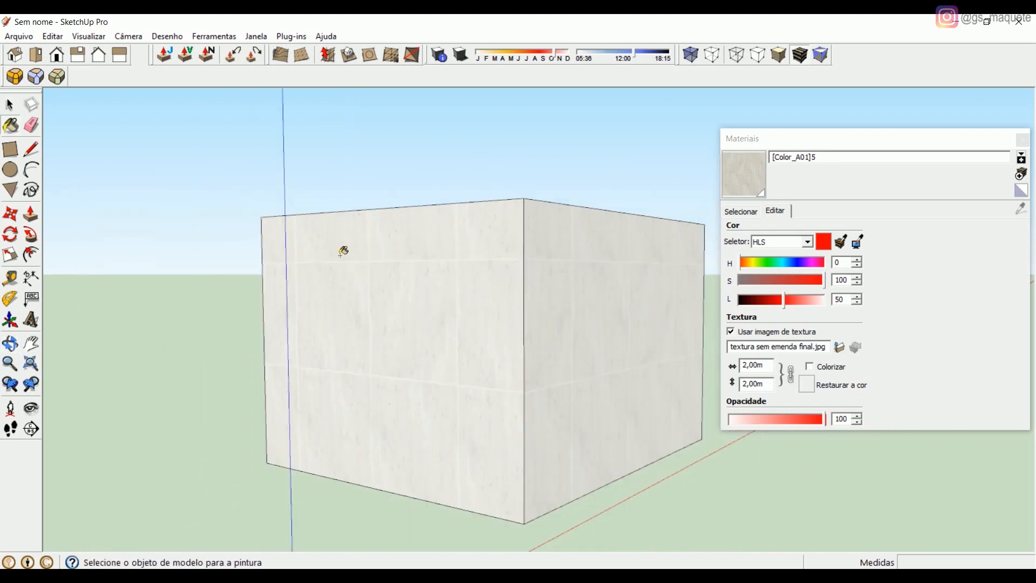
scroll(340, 255, "down", 2)
scroll(514, 271, "up", 6)
scroll(495, 266, "down", 3)
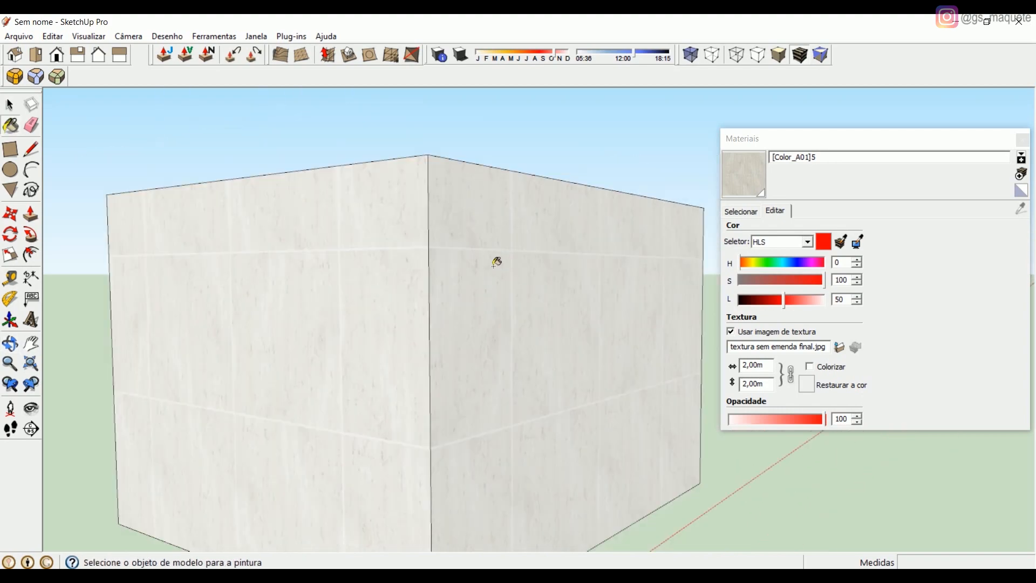